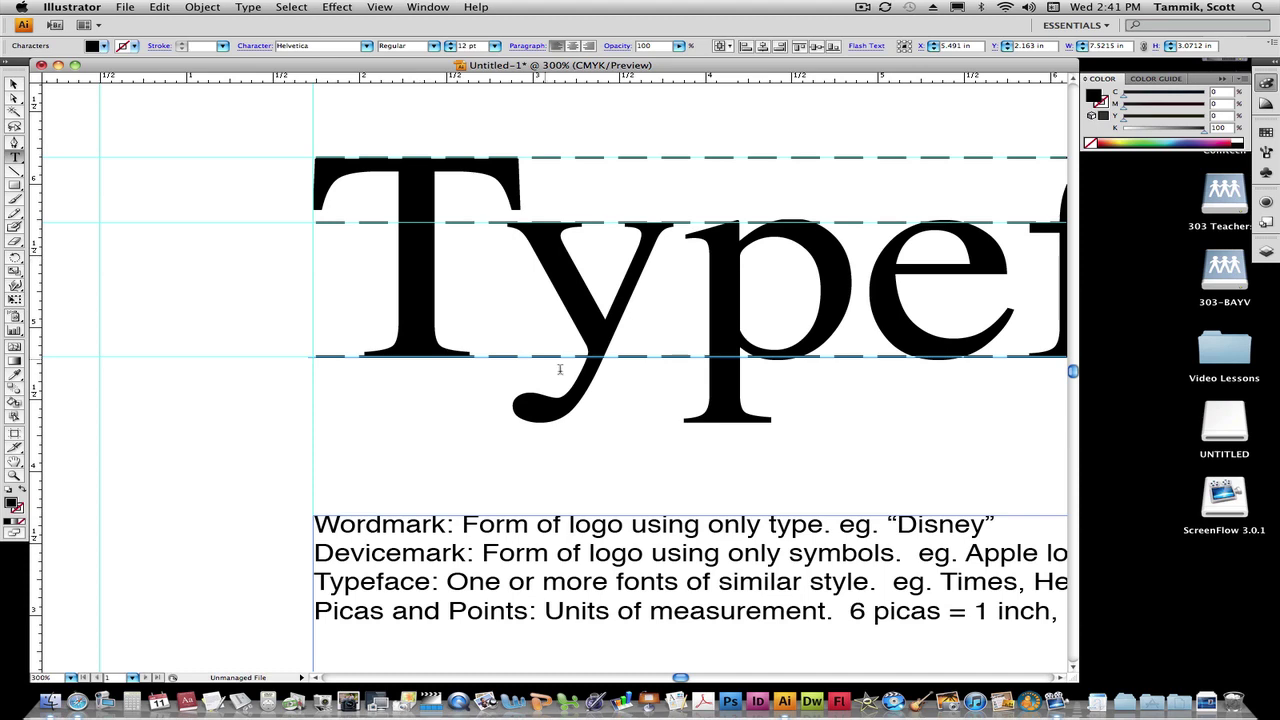
Place the insertion point at the end of the Picas and Points definition line
{"action": "scroll", "coordinate": [512, 398], "scroll_direction": "right", "scroll_amount": 3}
{"action": "scroll", "coordinate": [512, 398], "scroll_direction": "right", "scroll_amount": 8}
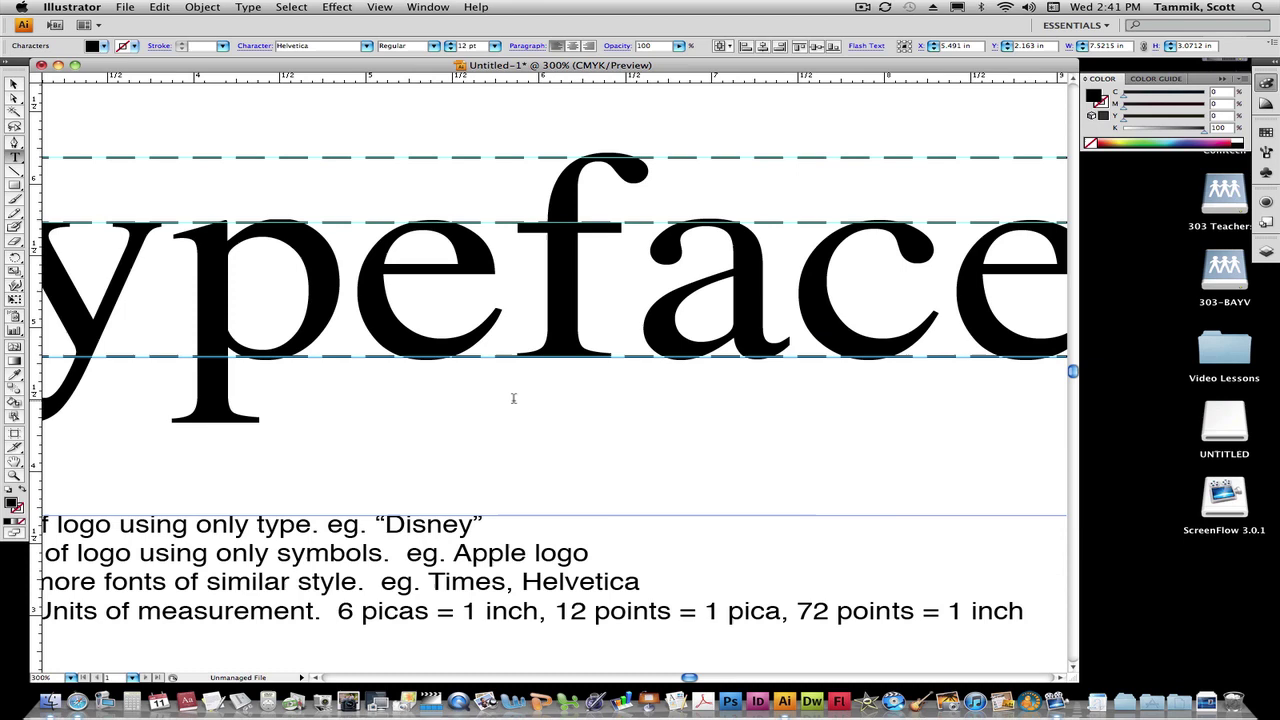
{"action": "left_click", "coordinate": [1028, 590]}
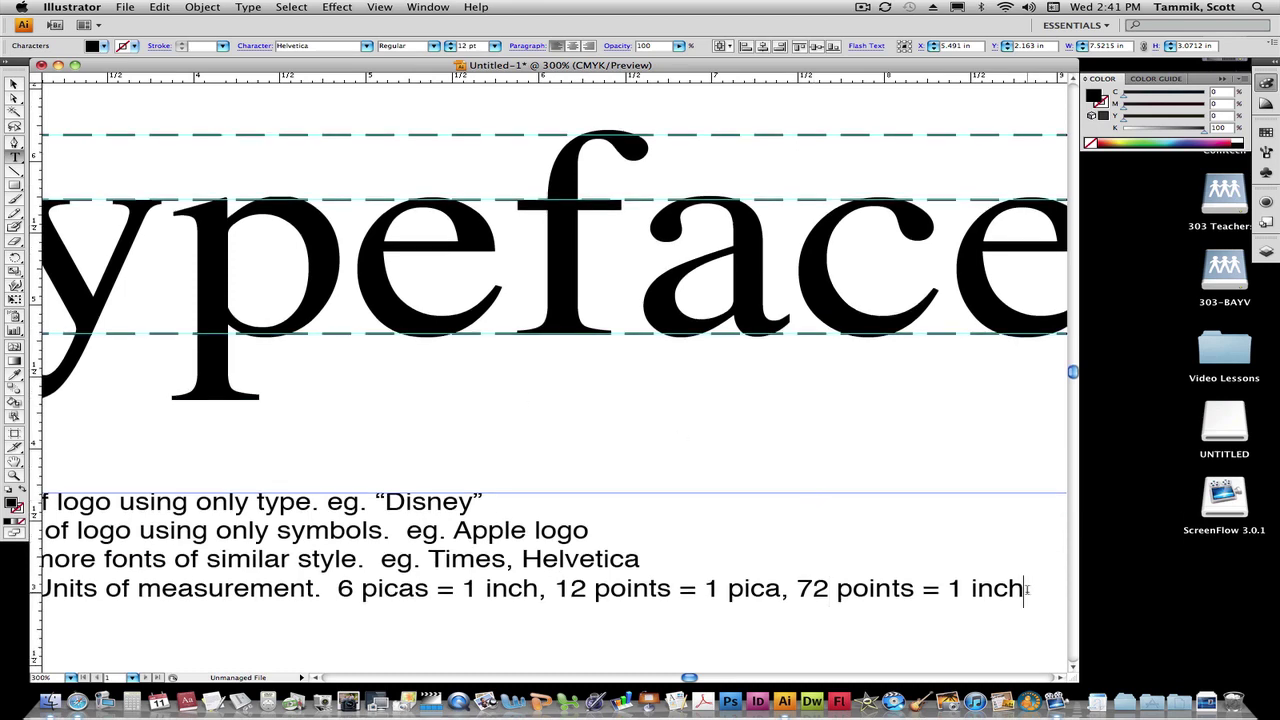
{"action": "scroll", "coordinate": [1028, 487], "scroll_direction": "left", "scroll_amount": 8}
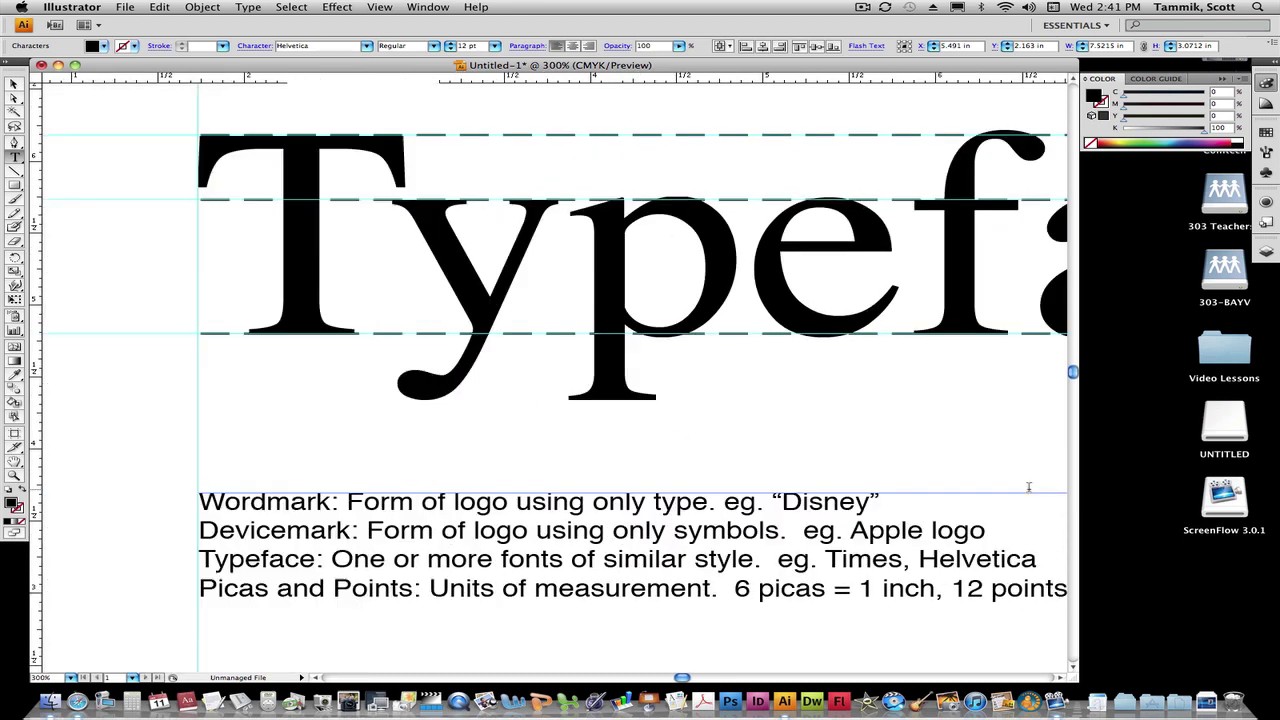
Type 'Upper case:' and 'Lower case' on separate lines, then return the caret after 'Upper case:'
{"action": "type", "text": "Upper cas"}
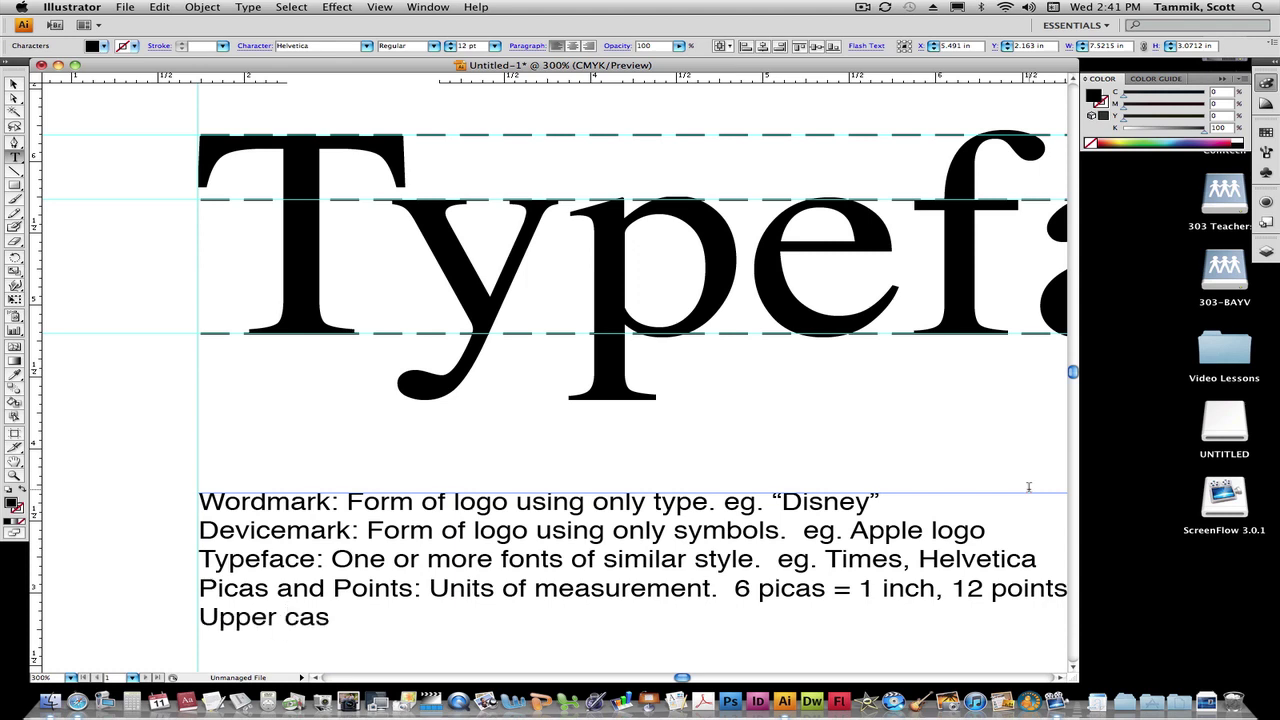
{"action": "type", "text": "e:"}
{"action": "key", "text": "Return"}
{"action": "type", "text": "Lower case"}
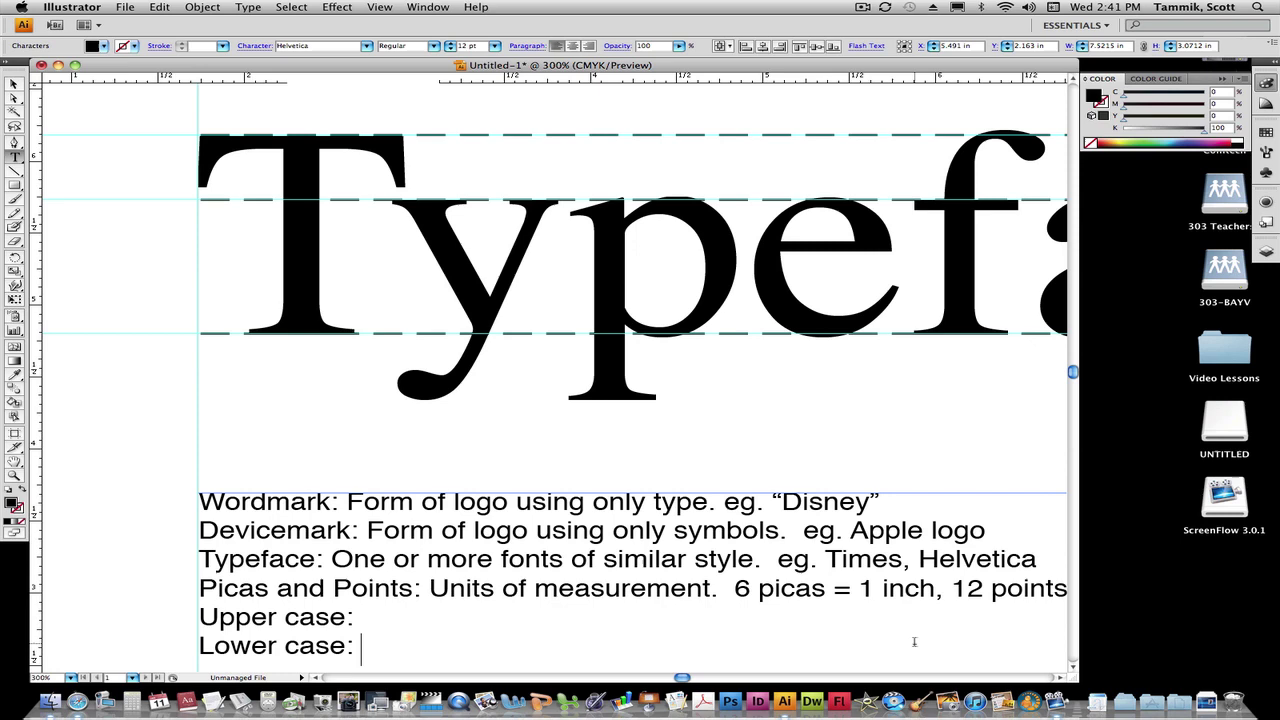
{"action": "left_click", "coordinate": [362, 612]}
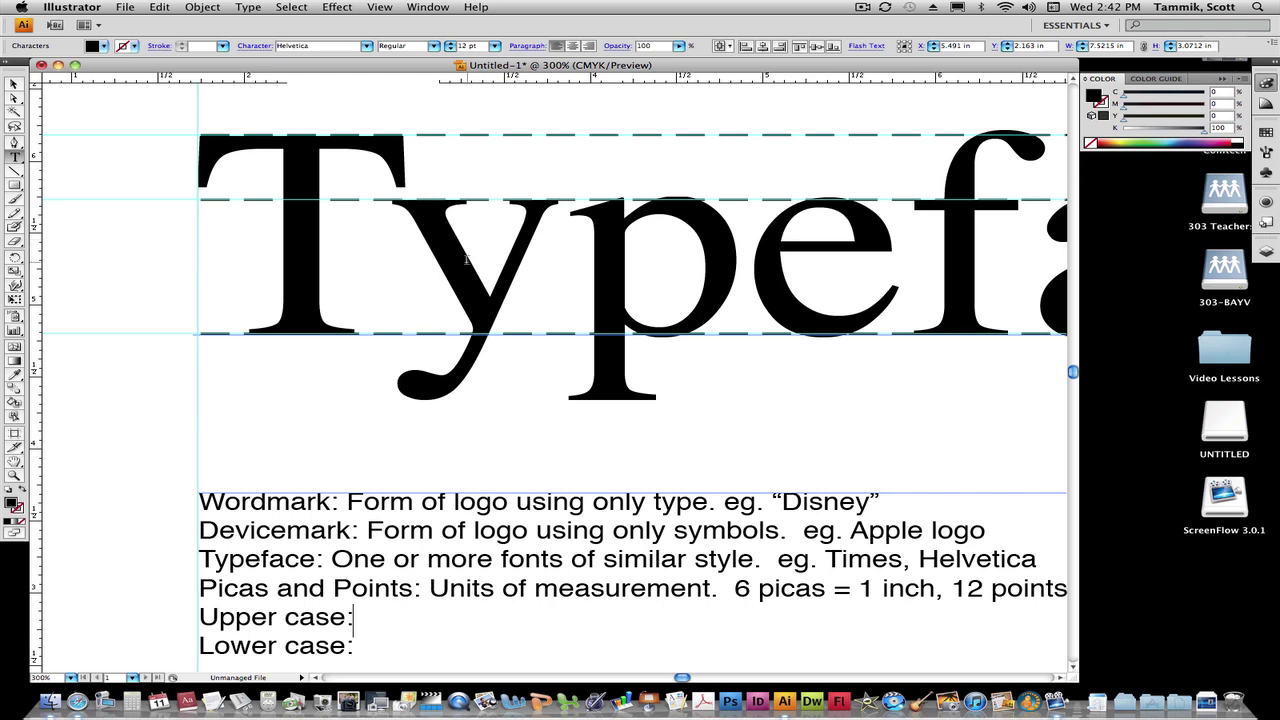
{"action": "scroll", "coordinate": [462, 268], "scroll_direction": "left", "scroll_amount": 5}
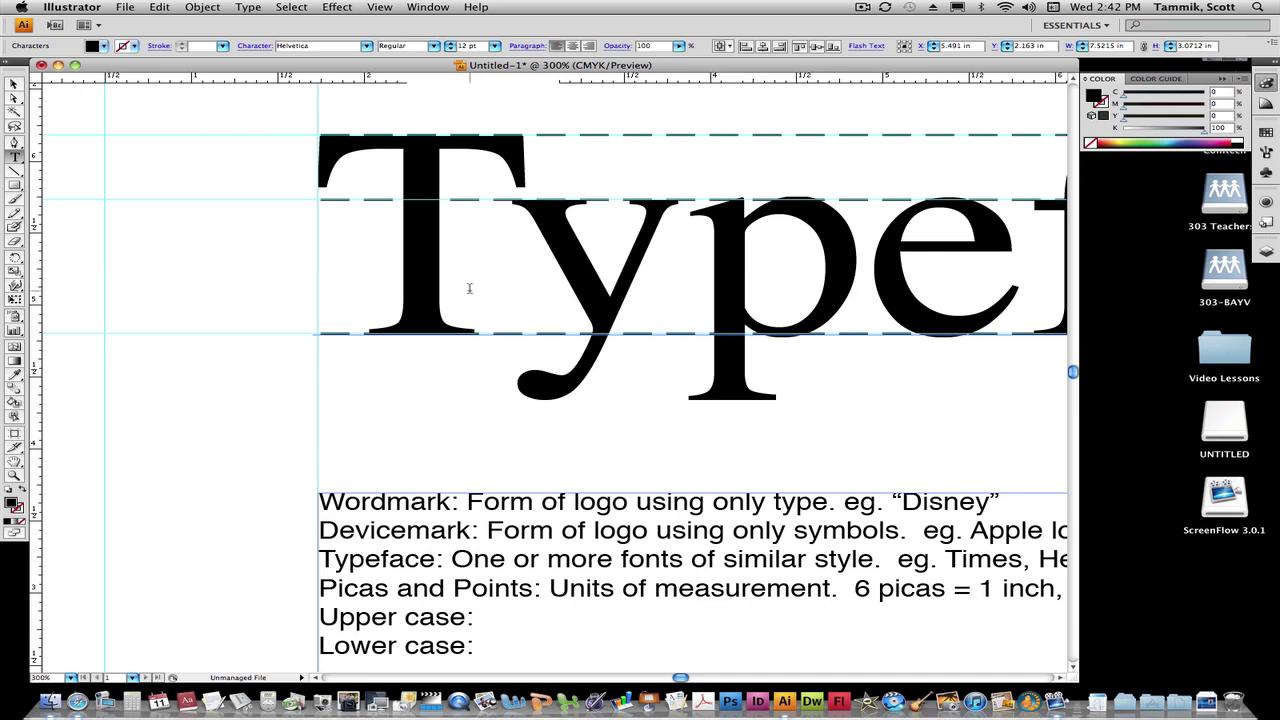
{"action": "scroll", "coordinate": [467, 284], "scroll_direction": "left", "scroll_amount": 2}
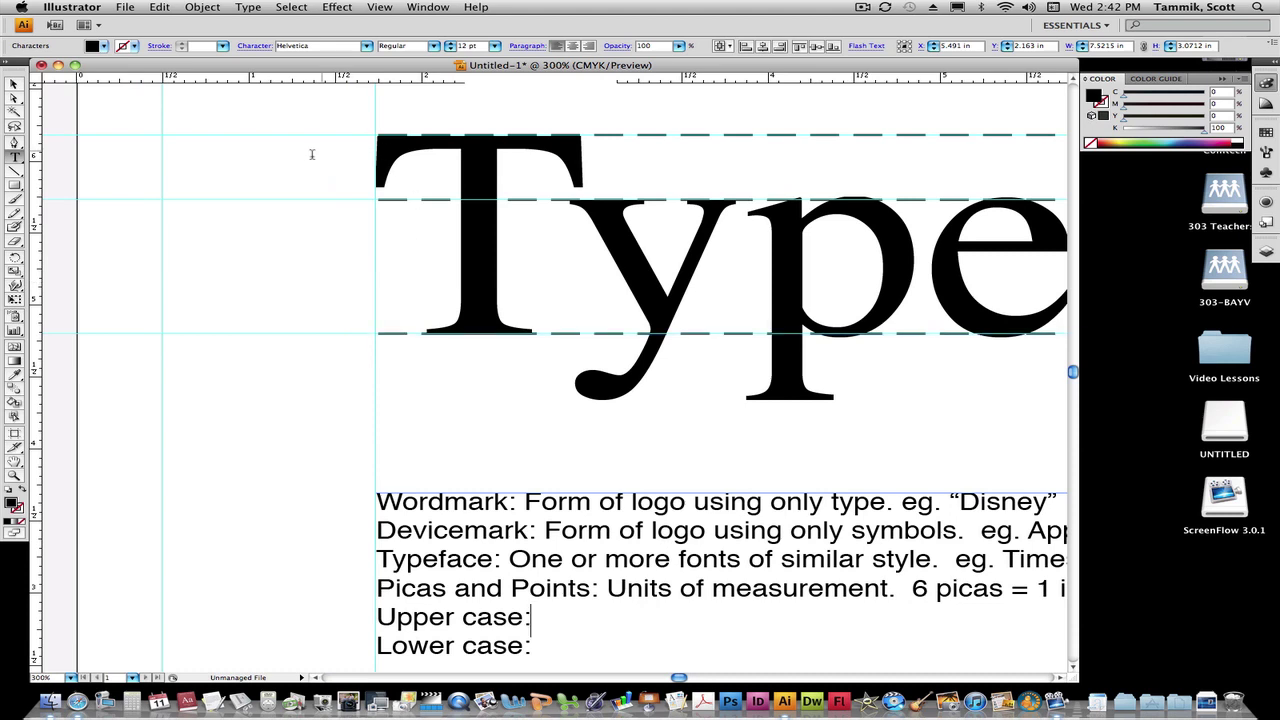
{"action": "scroll", "coordinate": [297, 196], "scroll_direction": "left", "scroll_amount": 1}
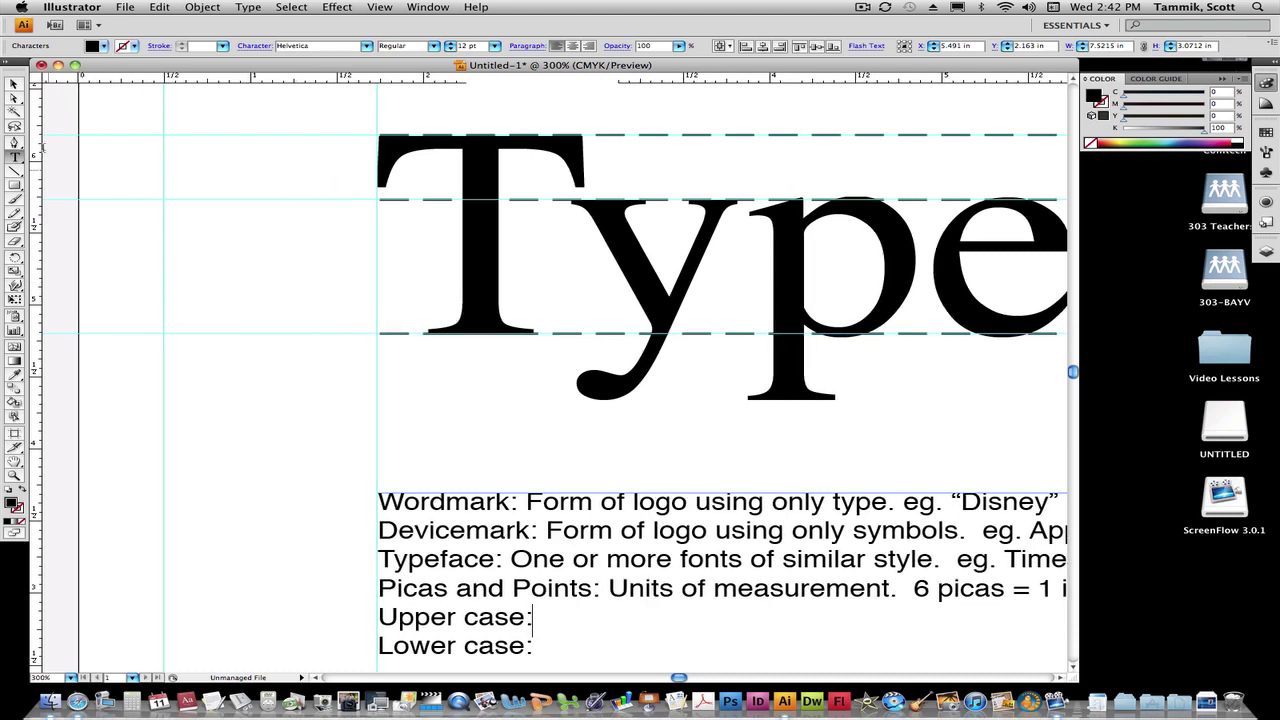
Create a 'baseline' text label left of Typeface and nudge it onto the baseline guide
{"action": "left_click", "coordinate": [15, 157]}
{"action": "left_click", "coordinate": [187, 305]}
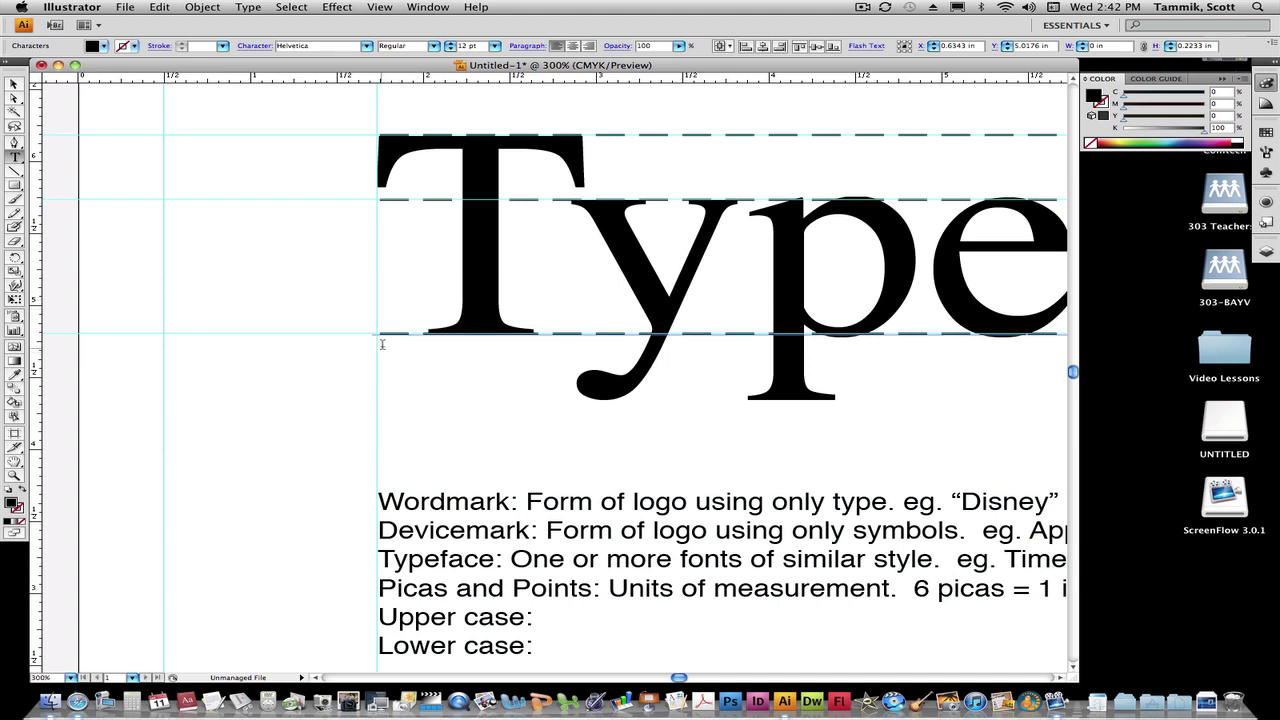
{"action": "type", "text": "bas"}
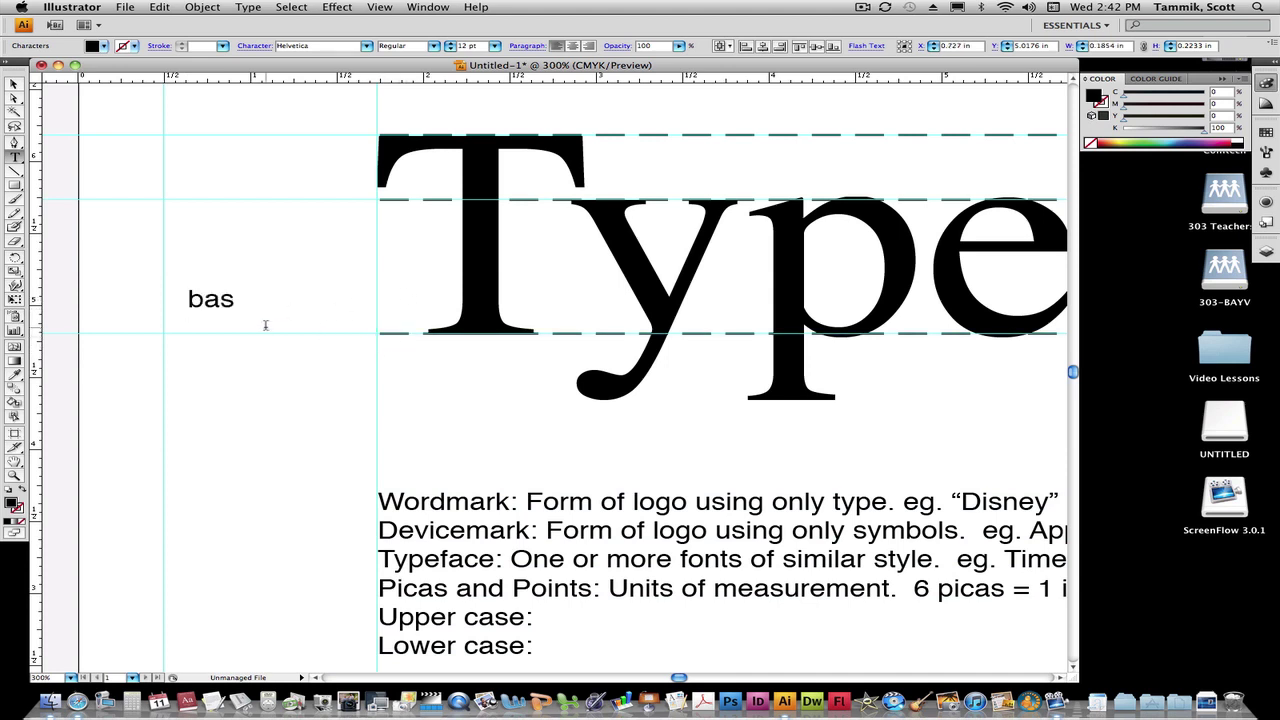
{"action": "type", "text": "eline"}
{"action": "left_click", "coordinate": [15, 85]}
{"action": "left_click_drag", "start_coordinate": [265, 299], "coordinate": [319, 329]}
{"action": "key", "text": "Down"}
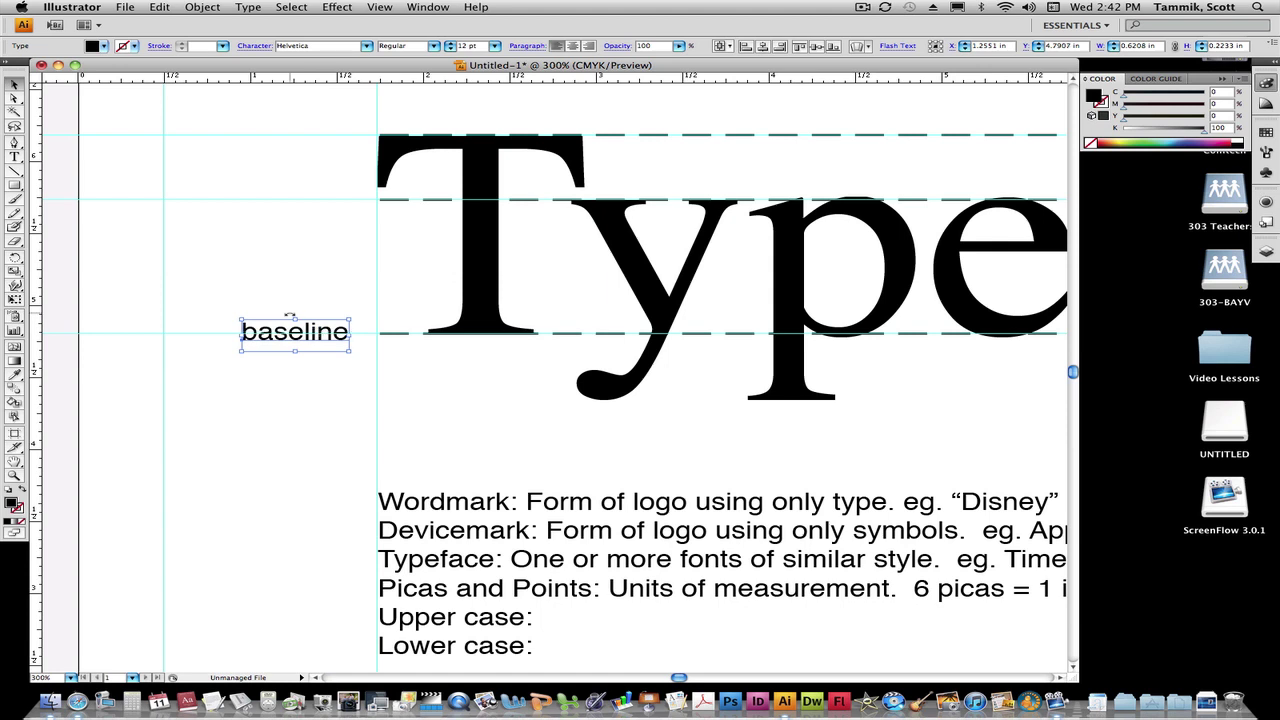
{"action": "key", "text": "Right"}
{"action": "key", "text": "Right"}
{"action": "key", "text": "Right"}
{"action": "key", "text": "Right"}
{"action": "key", "text": "Right"}
{"action": "key", "text": "Right"}
{"action": "key", "text": "Right"}
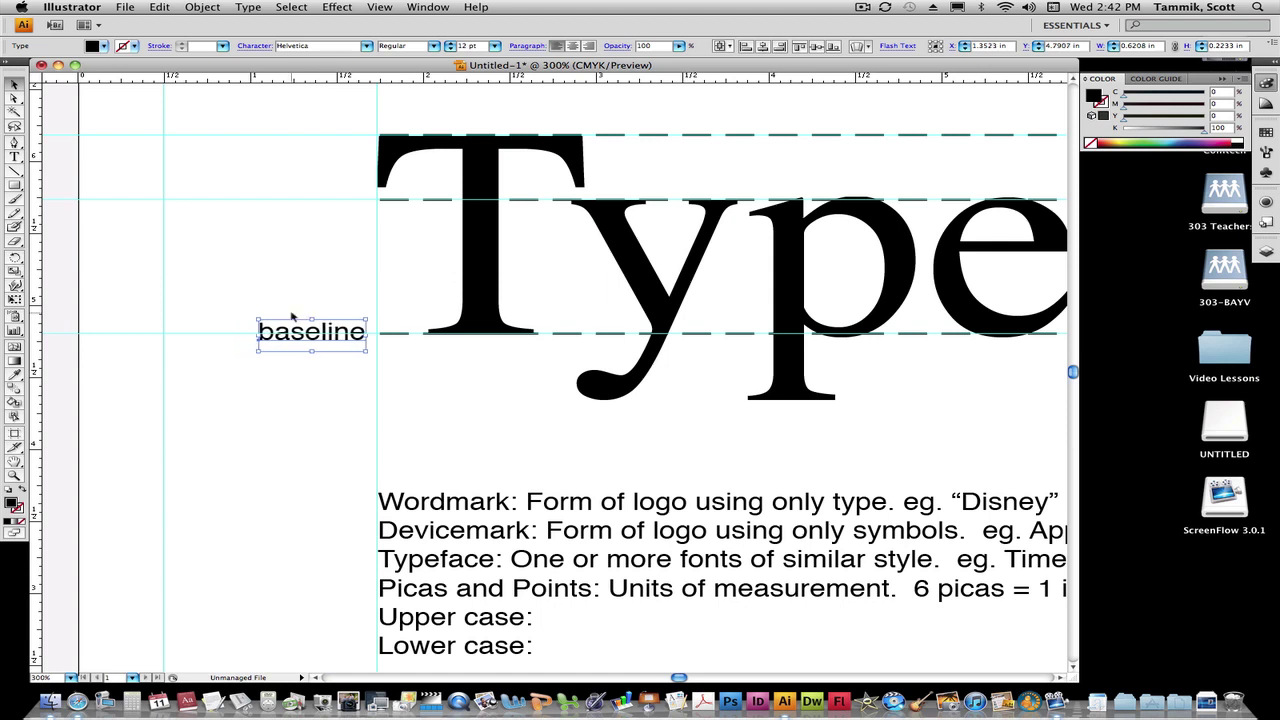
Duplicate the baseline label up beside the middle guide
{"action": "left_click", "coordinate": [298, 282]}
{"action": "left_click", "coordinate": [312, 340]}
{"action": "left_click_drag", "start_coordinate": [312, 340], "coordinate": [270, 196]}
{"action": "key", "text": "t"}
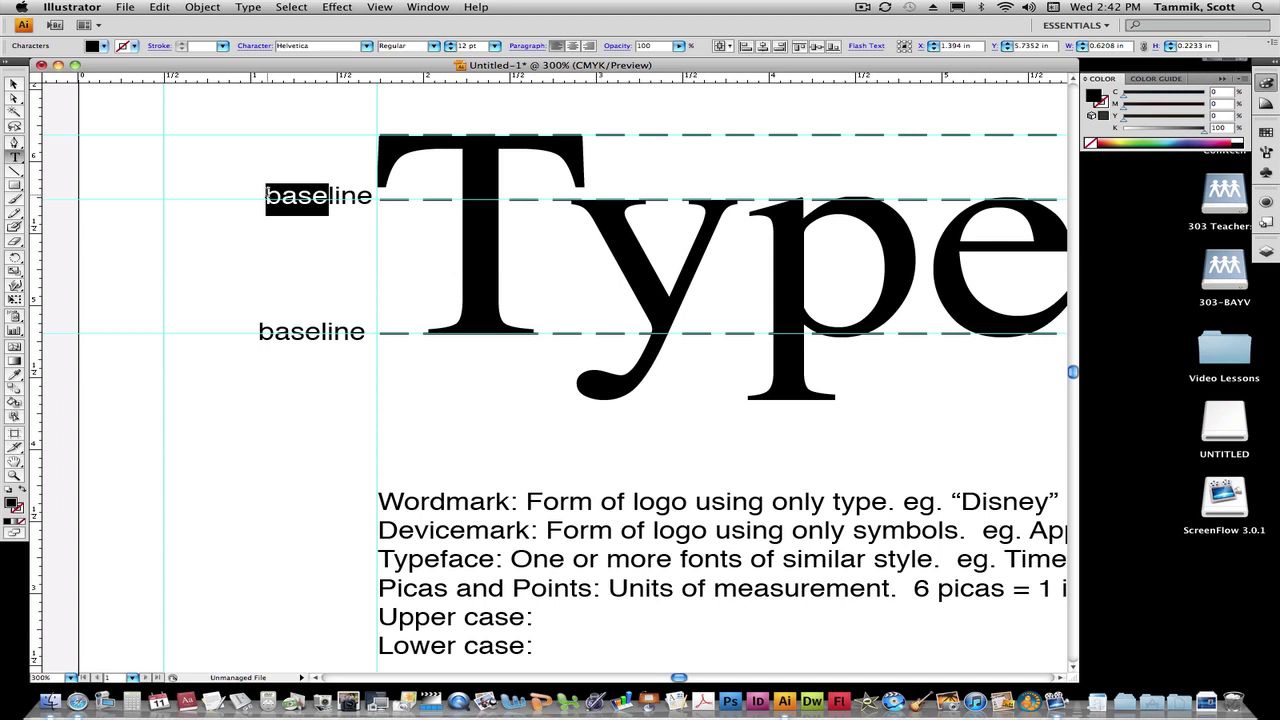
Rename the copied label to 'waistline' and nudge it slightly left
{"action": "type", "text": "waist"}
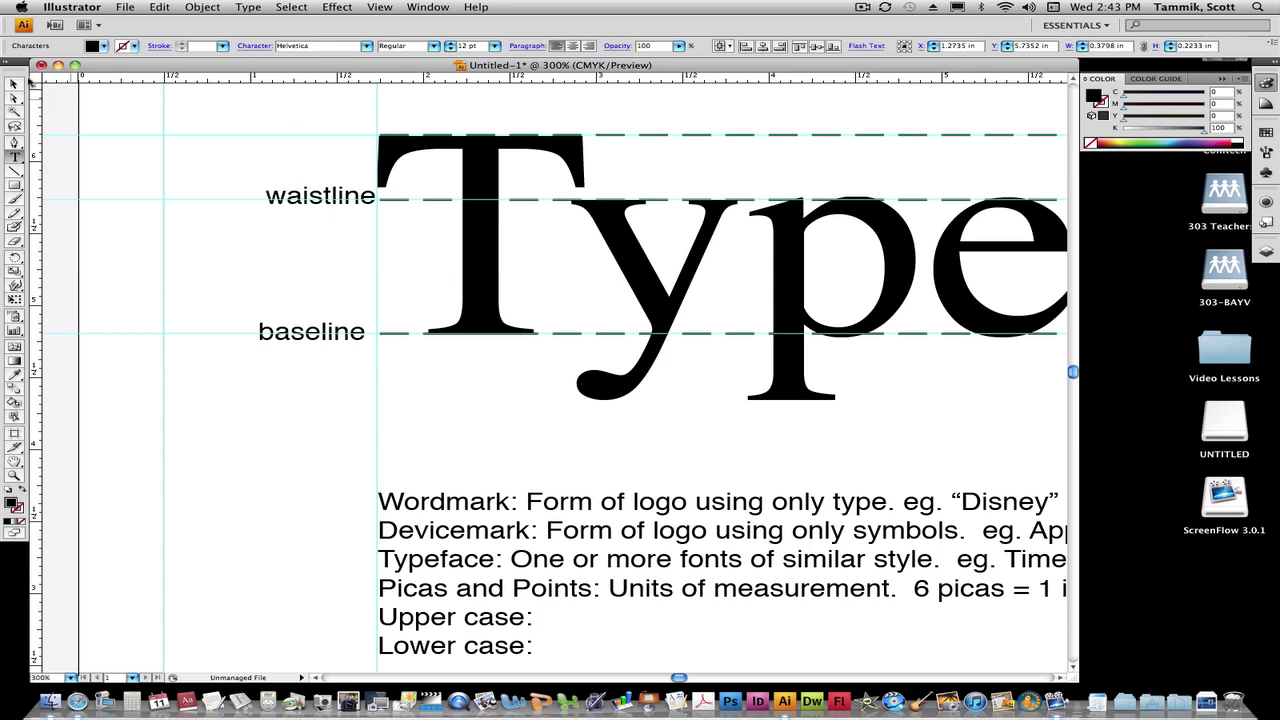
{"action": "left_click", "coordinate": [18, 85]}
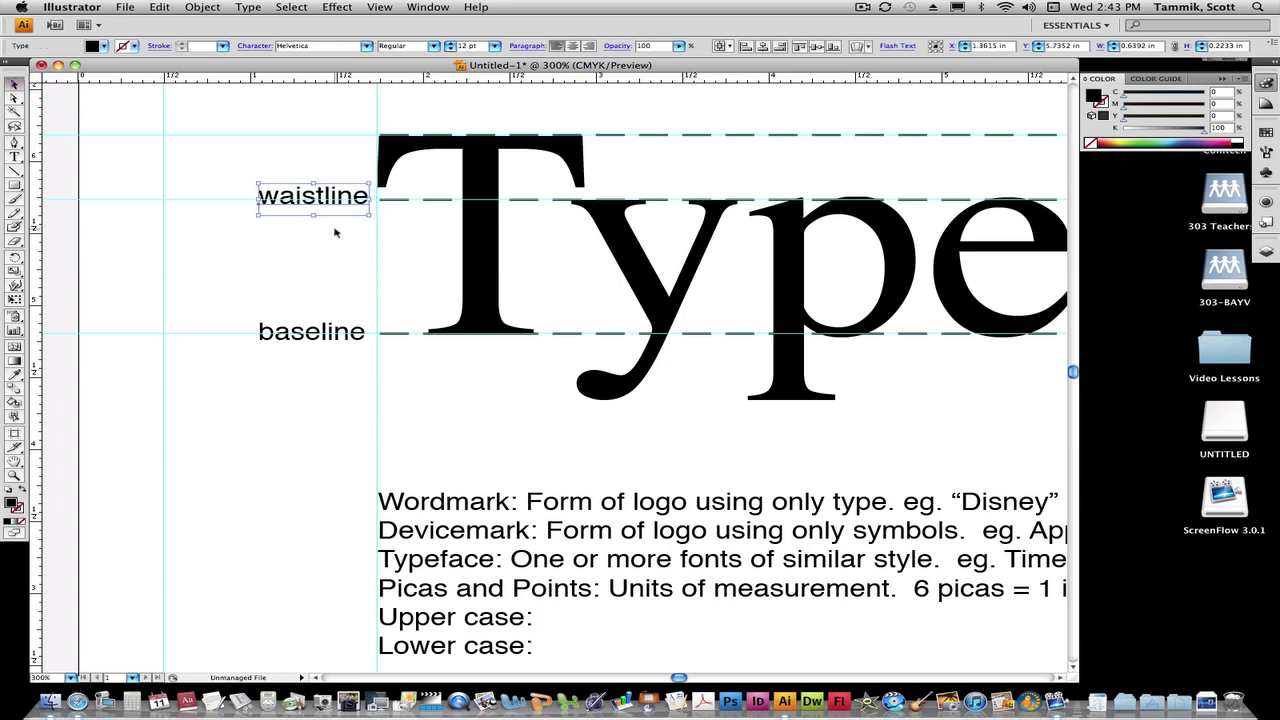
{"action": "key", "text": "Left"}
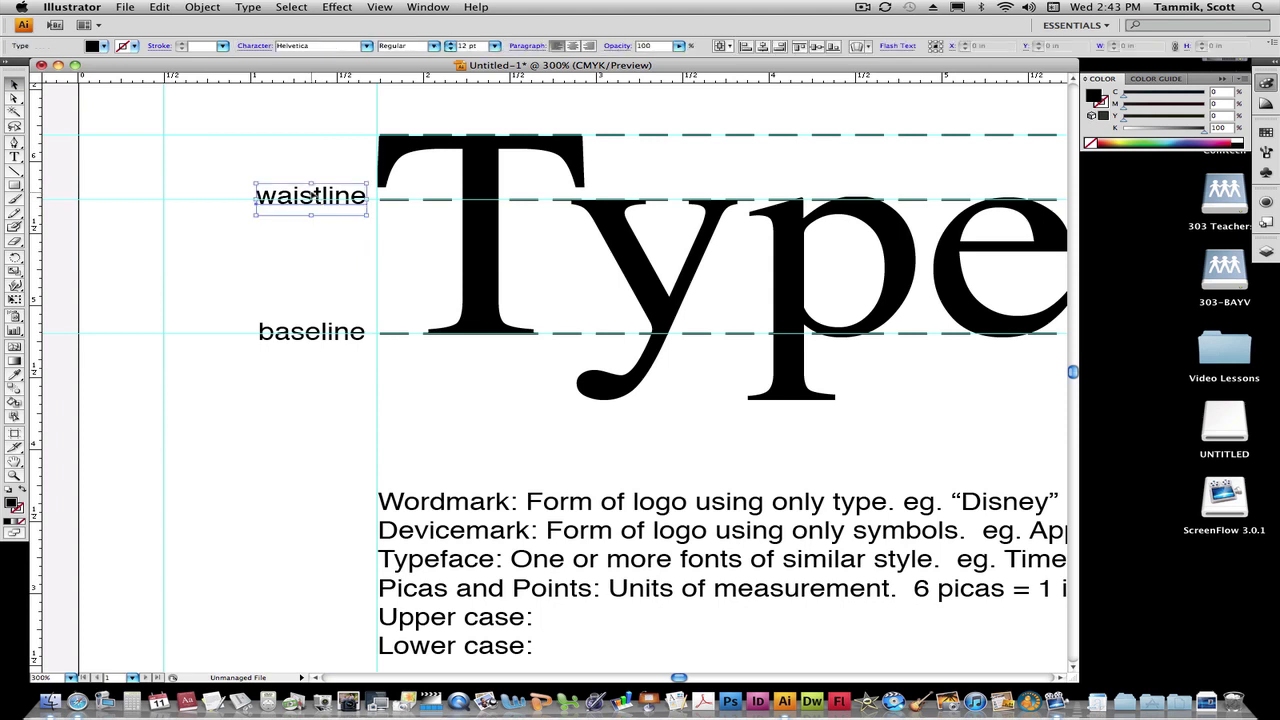
Copy the waistline label to the top guide and retype it as 'capline'
{"action": "key", "text": "super+c"}
{"action": "key", "text": "super+v"}
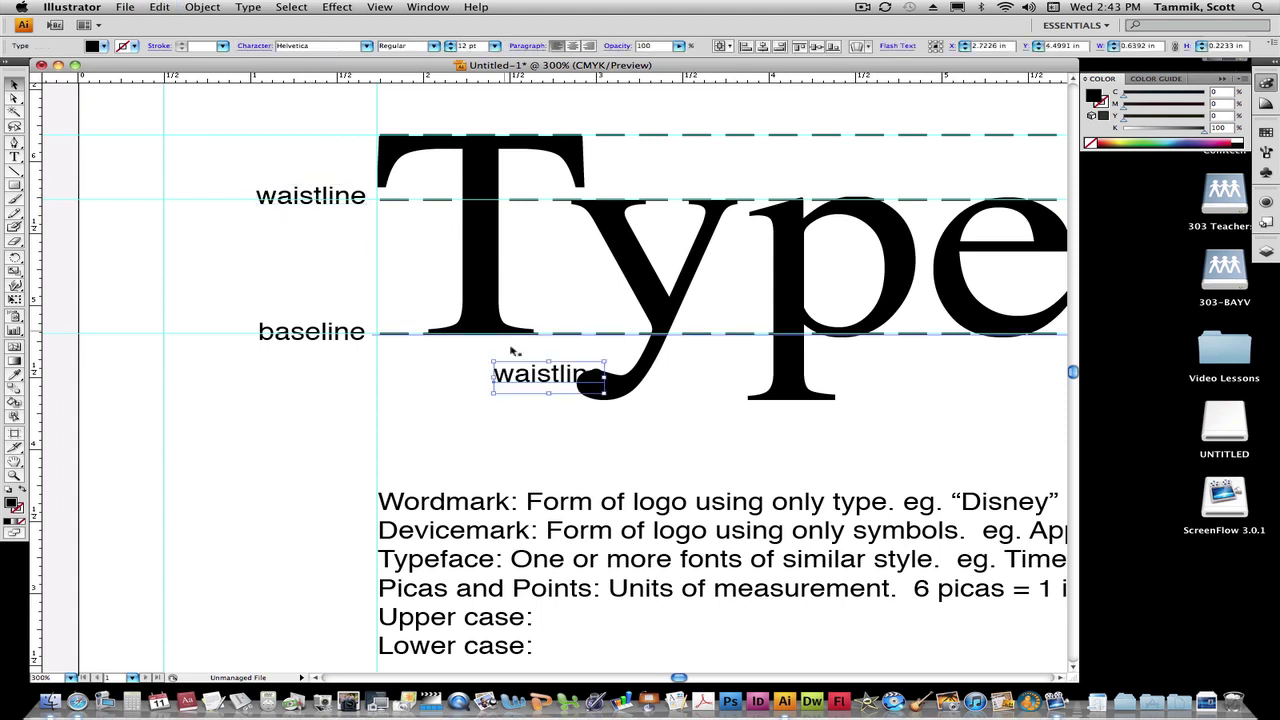
{"action": "left_click_drag", "start_coordinate": [530, 378], "coordinate": [316, 134]}
{"action": "key", "text": "t"}
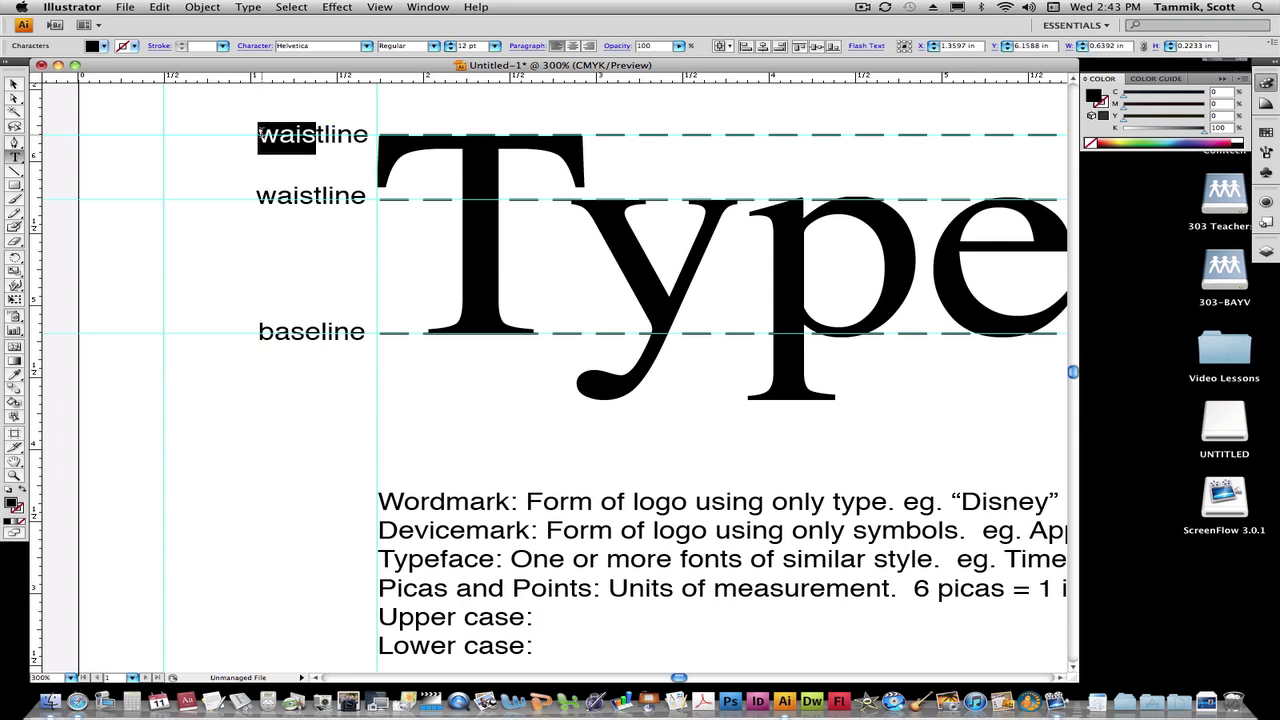
{"action": "type", "text": "cap"}
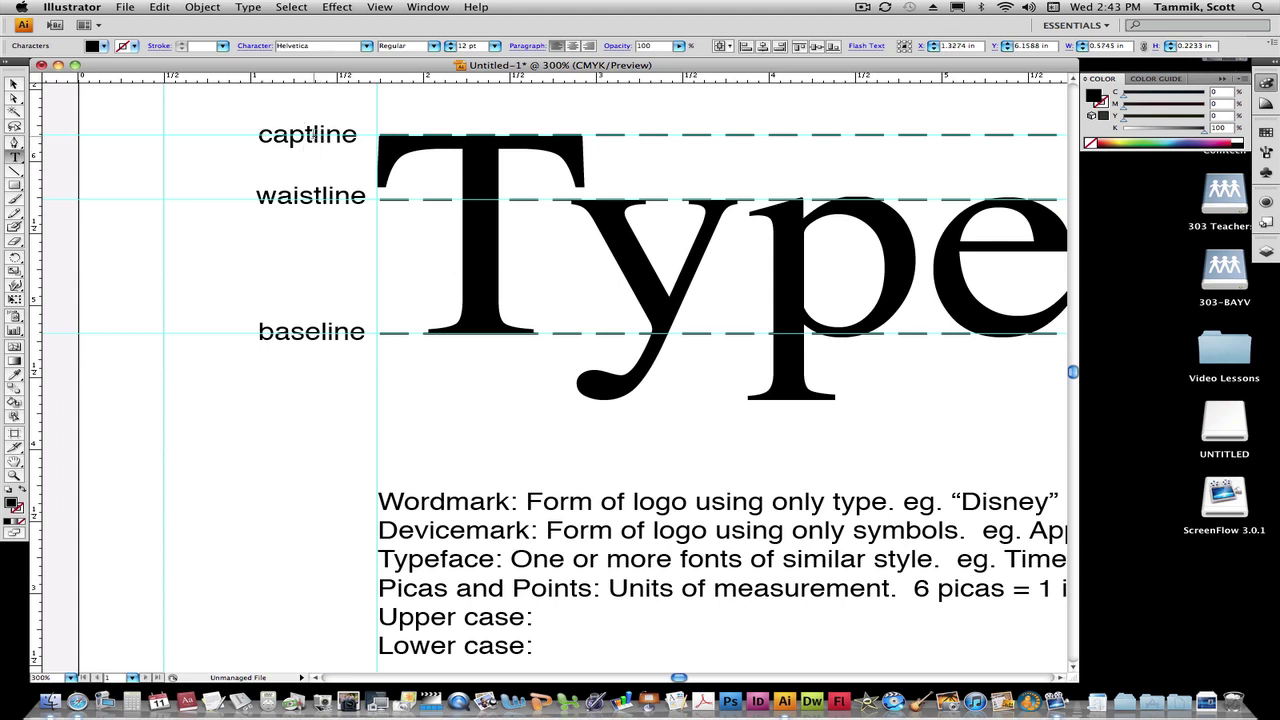
{"action": "key", "text": "BackSpace"}
{"action": "left_click", "coordinate": [14, 84]}
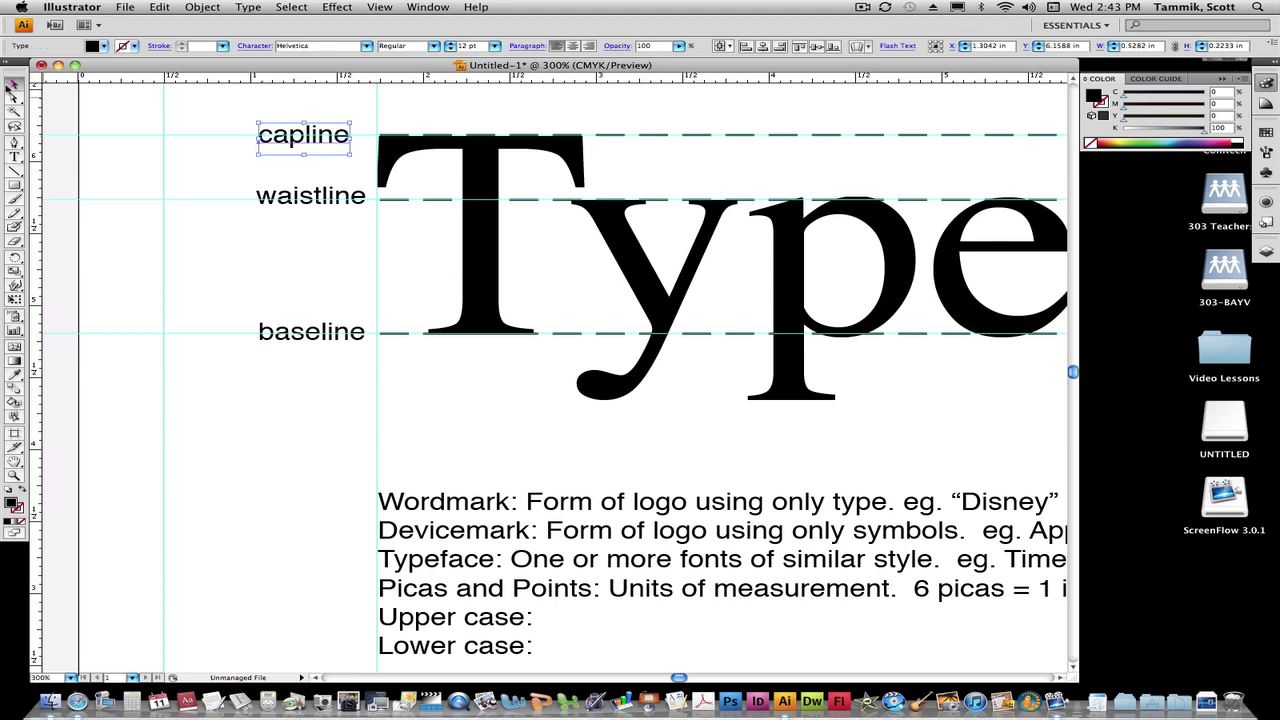
{"action": "key", "text": "Right"}
{"action": "key", "text": "Right"}
{"action": "key", "text": "Right"}
{"action": "key", "text": "Right"}
{"action": "key", "text": "Right"}
{"action": "key", "text": "Right"}
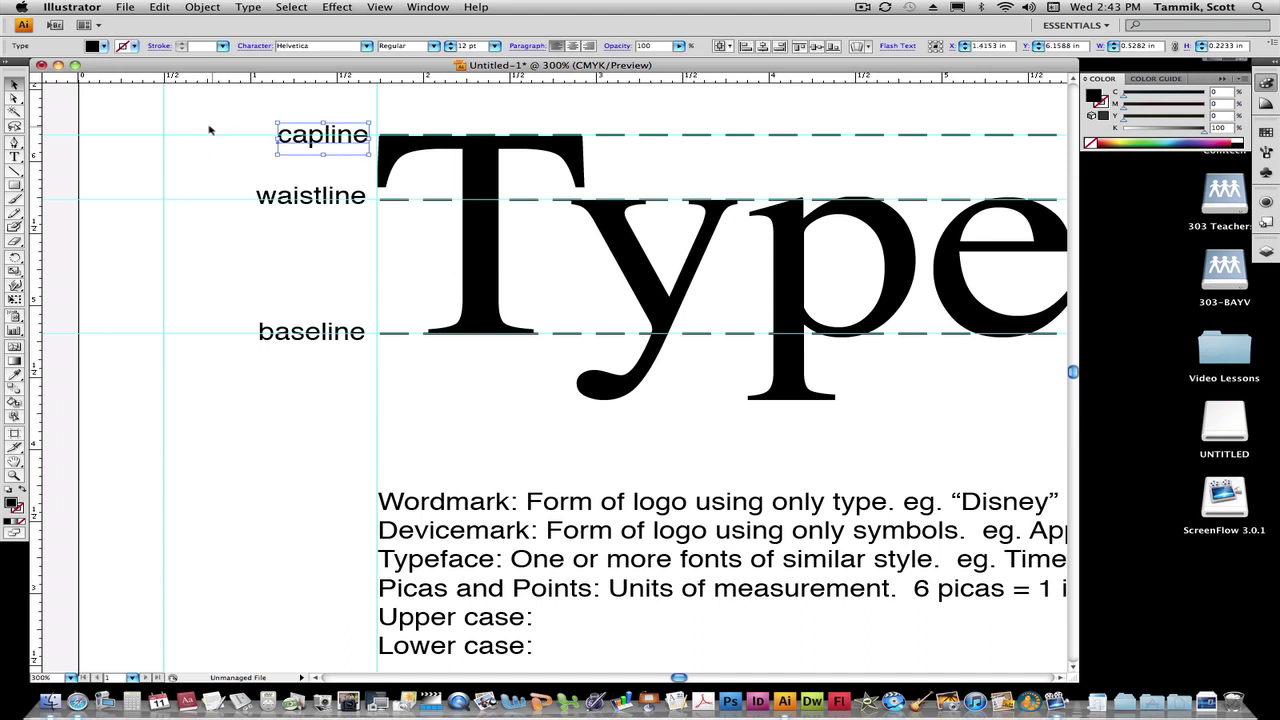
{"action": "left_click", "coordinate": [266, 130]}
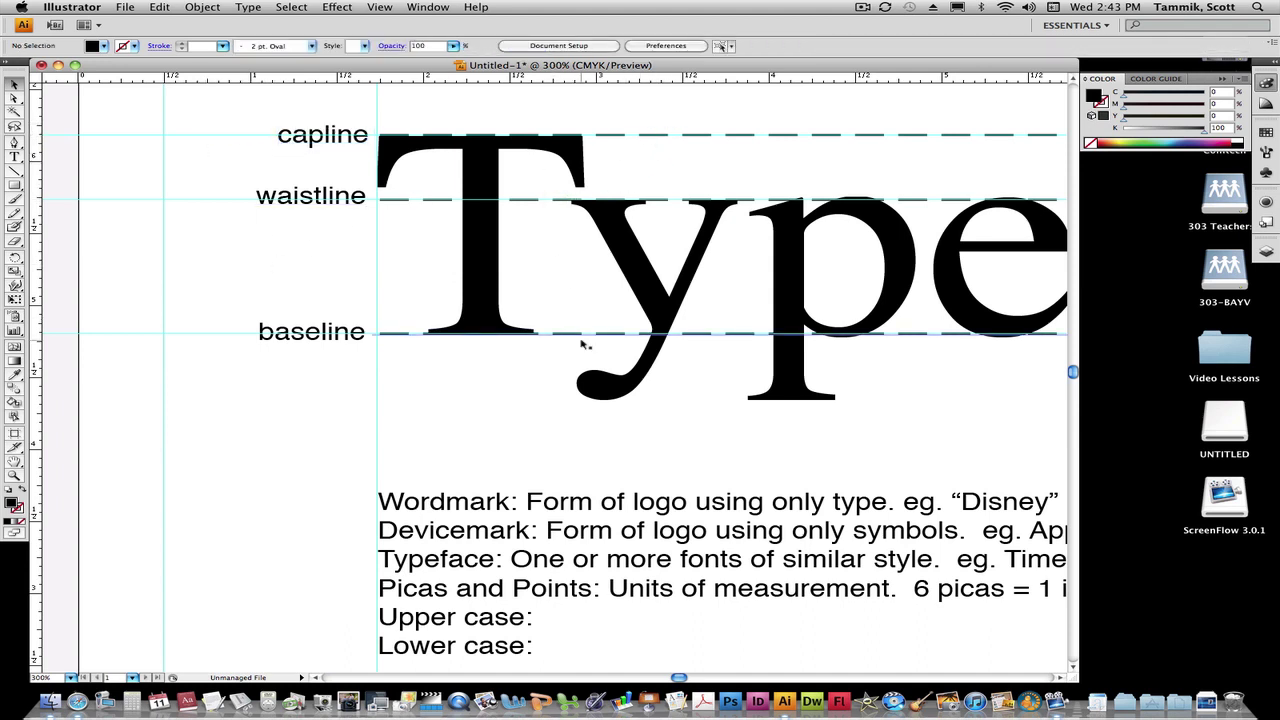
Define Upper case as 'Letters that extend from the baseline to the capline'
{"action": "scroll", "coordinate": [636, 414], "scroll_direction": "down", "scroll_amount": 3}
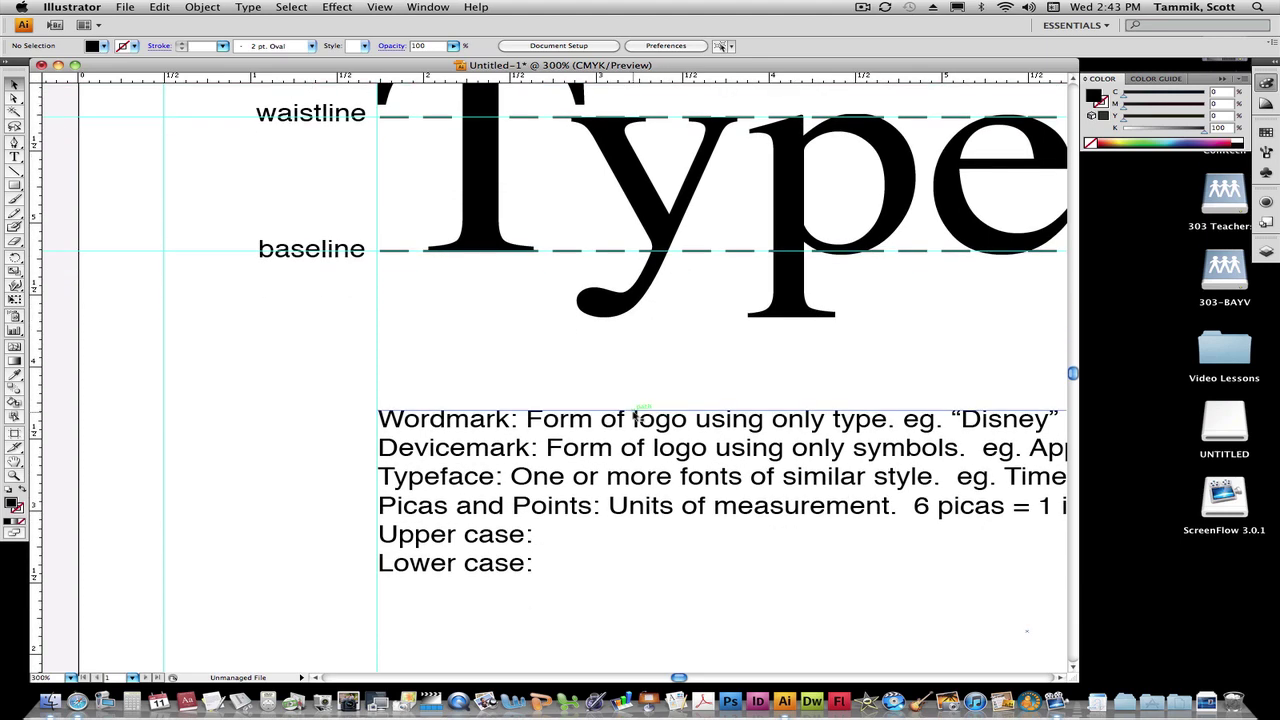
{"action": "scroll", "coordinate": [634, 420], "scroll_direction": "up", "scroll_amount": 2}
{"action": "left_click_drag", "start_coordinate": [505, 585], "coordinate": [333, 586]}
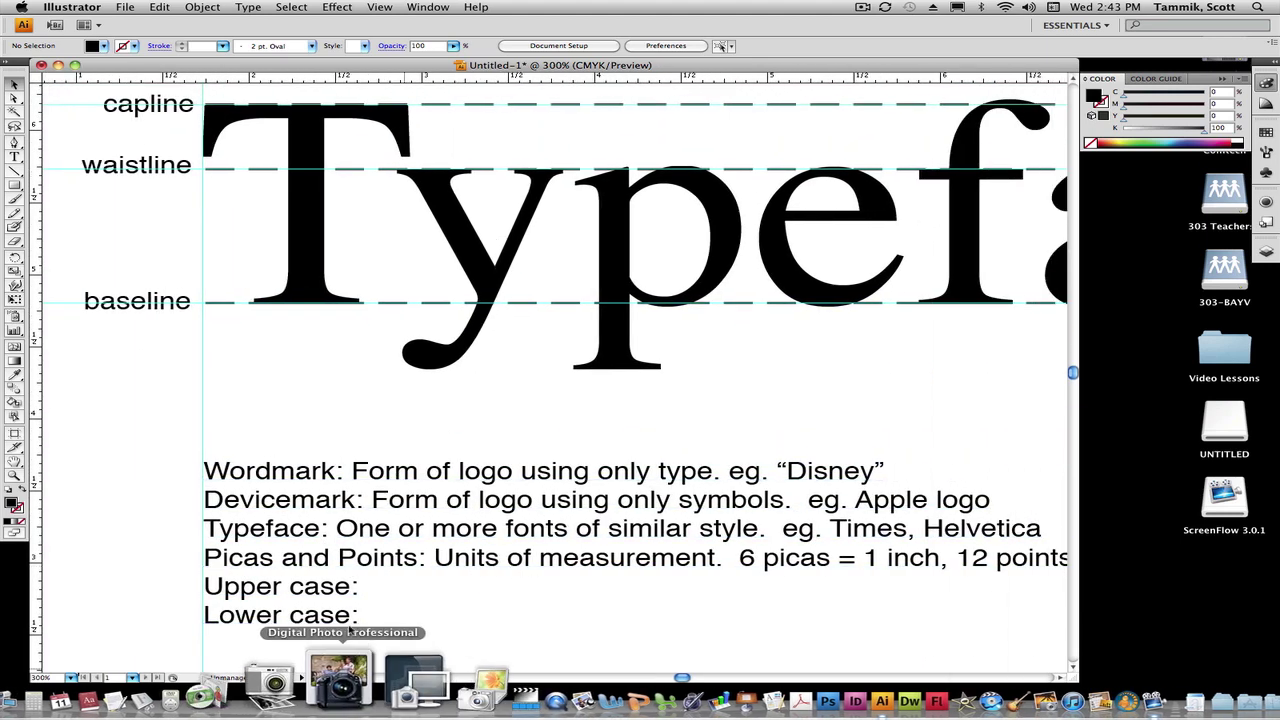
{"action": "double_click", "coordinate": [362, 591]}
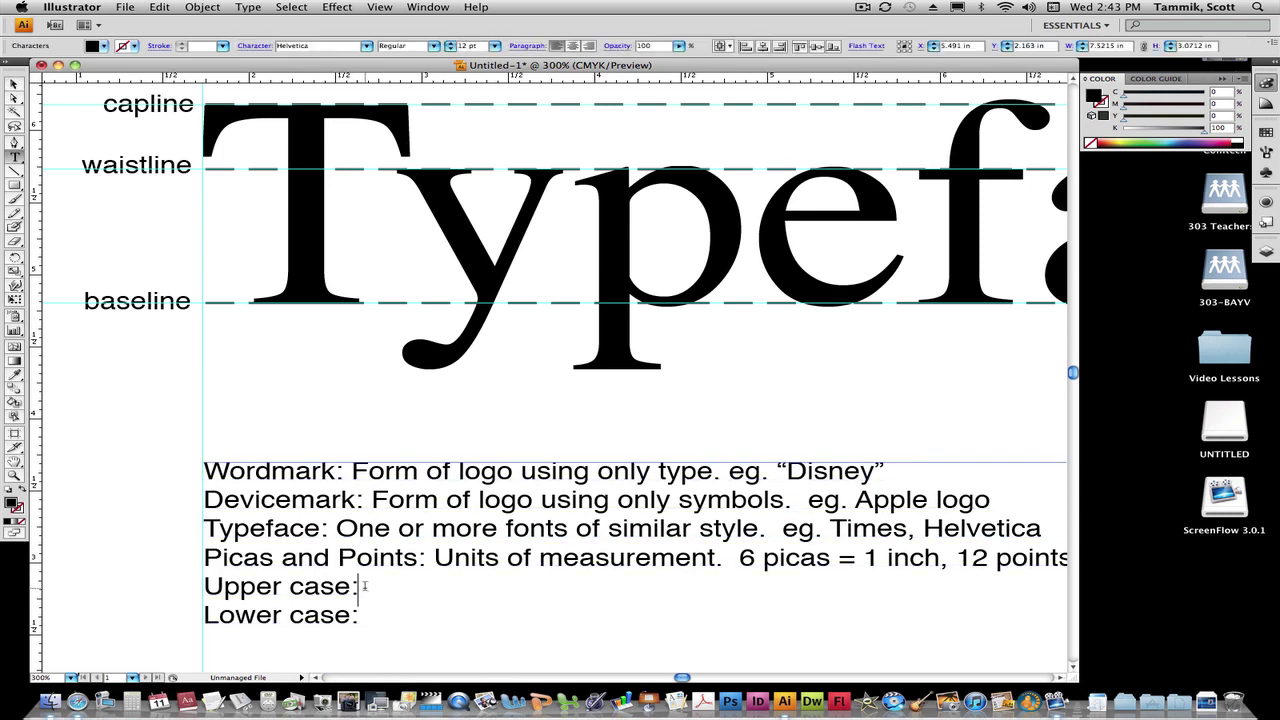
{"action": "type", "text": "Letters t"}
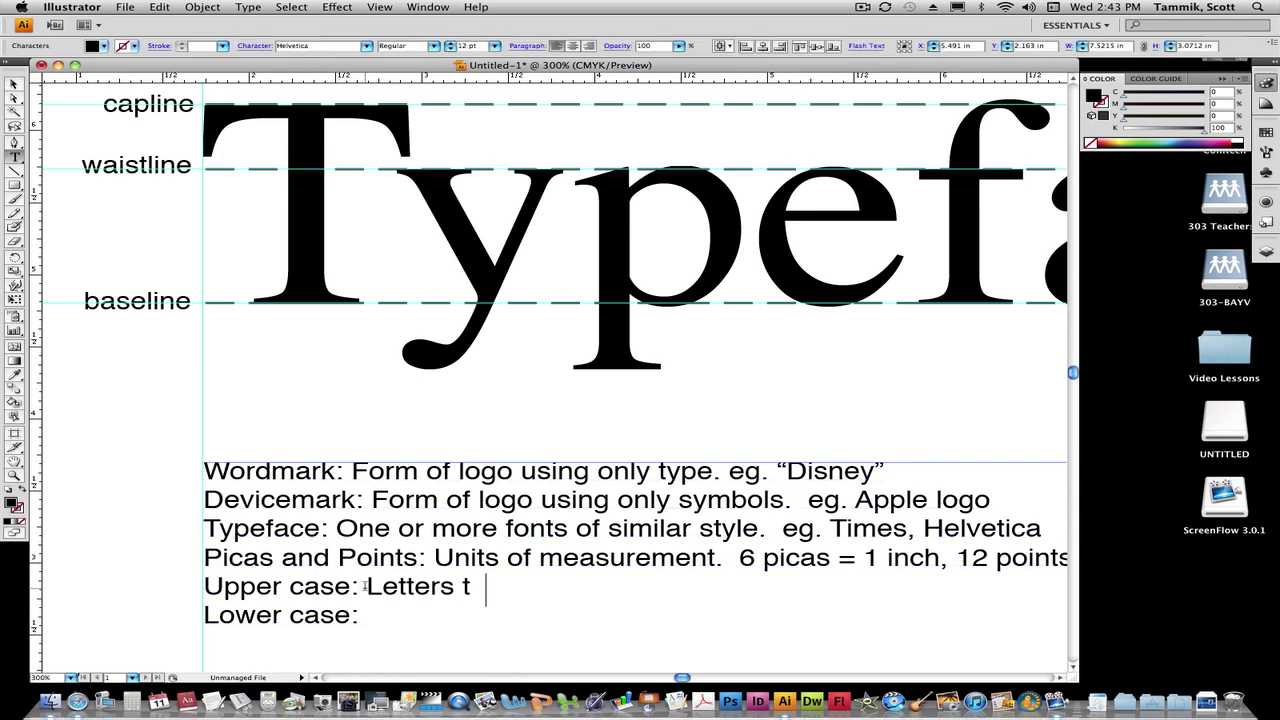
{"action": "type", "text": "hat extend"}
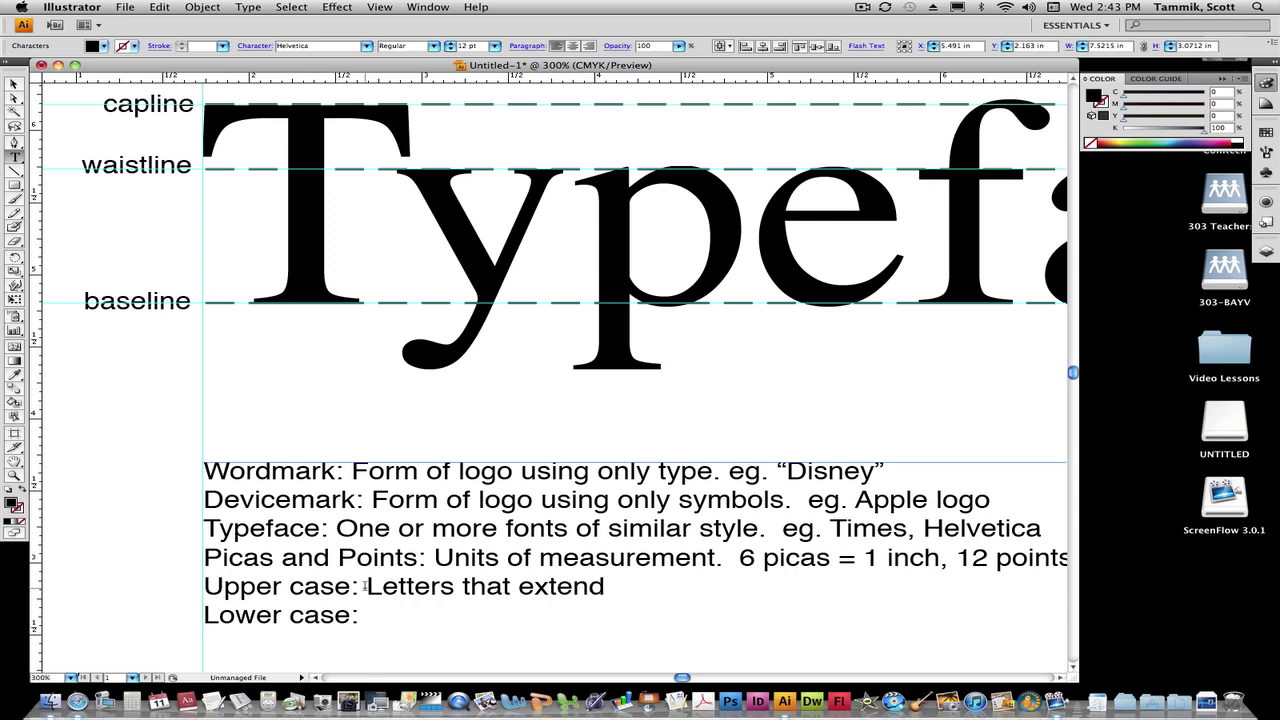
{"action": "type", "text": " from the basel"}
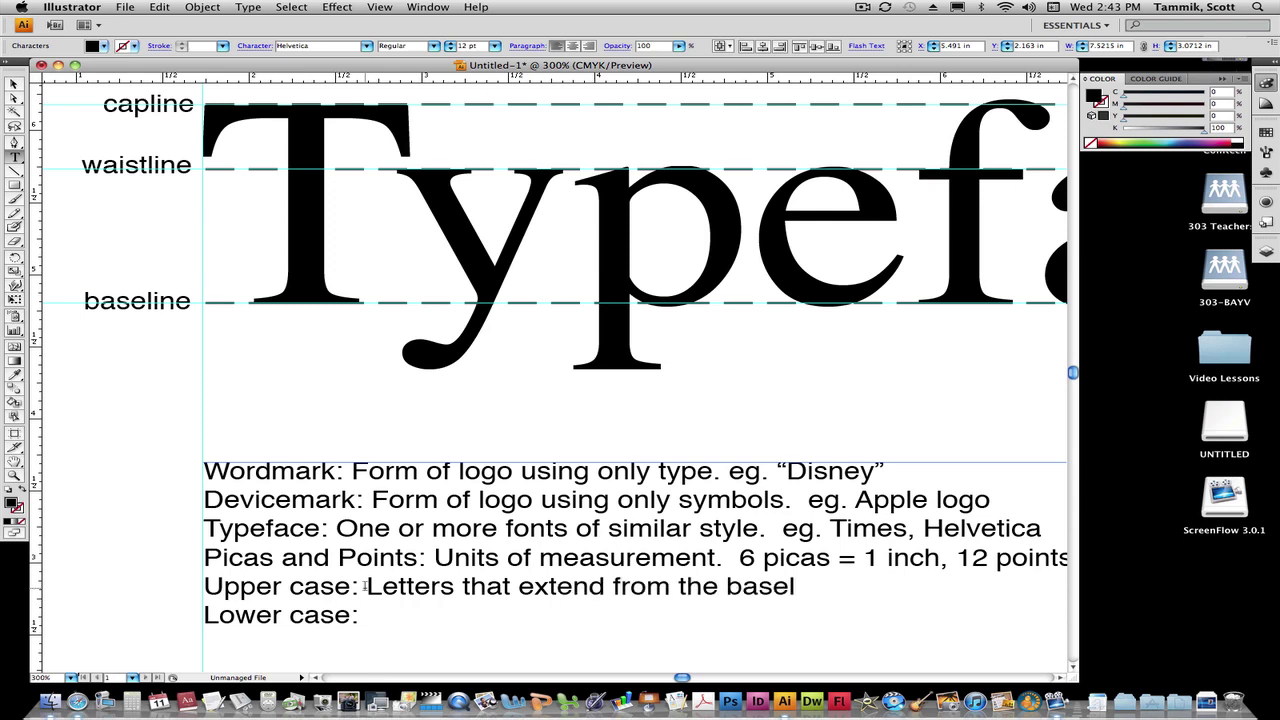
{"action": "type", "text": "ine to the "}
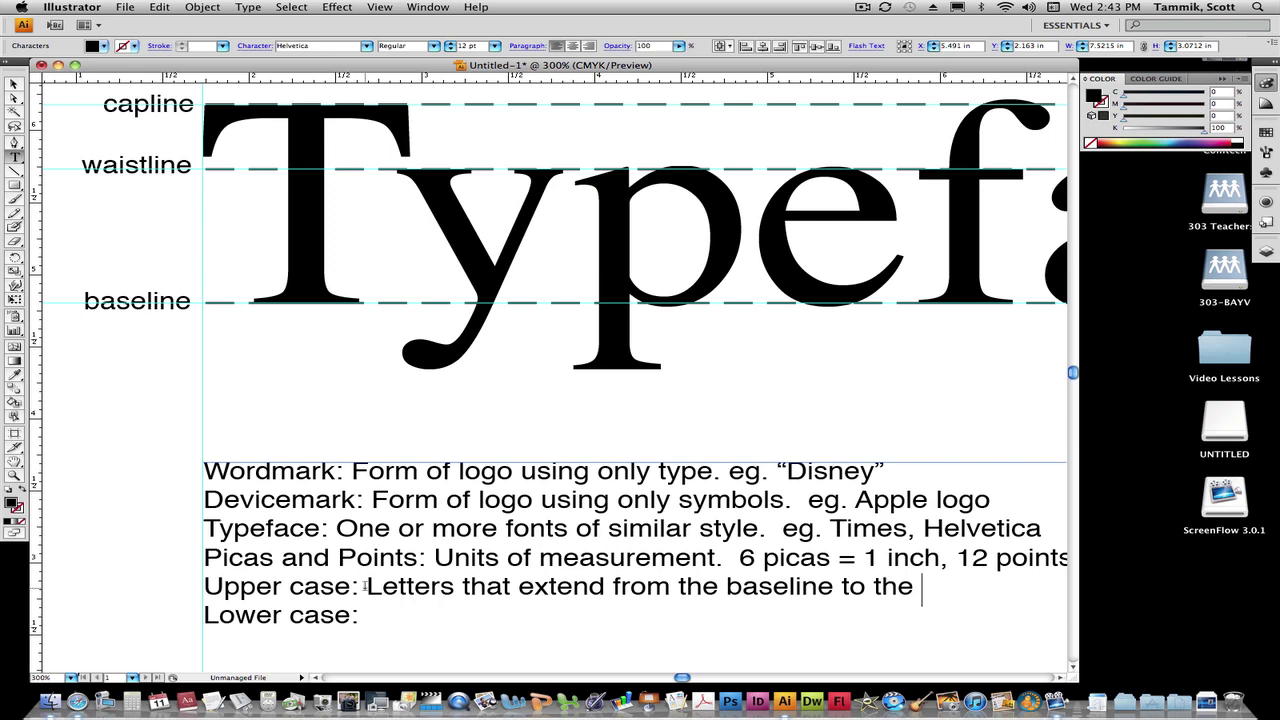
{"action": "type", "text": "capline."}
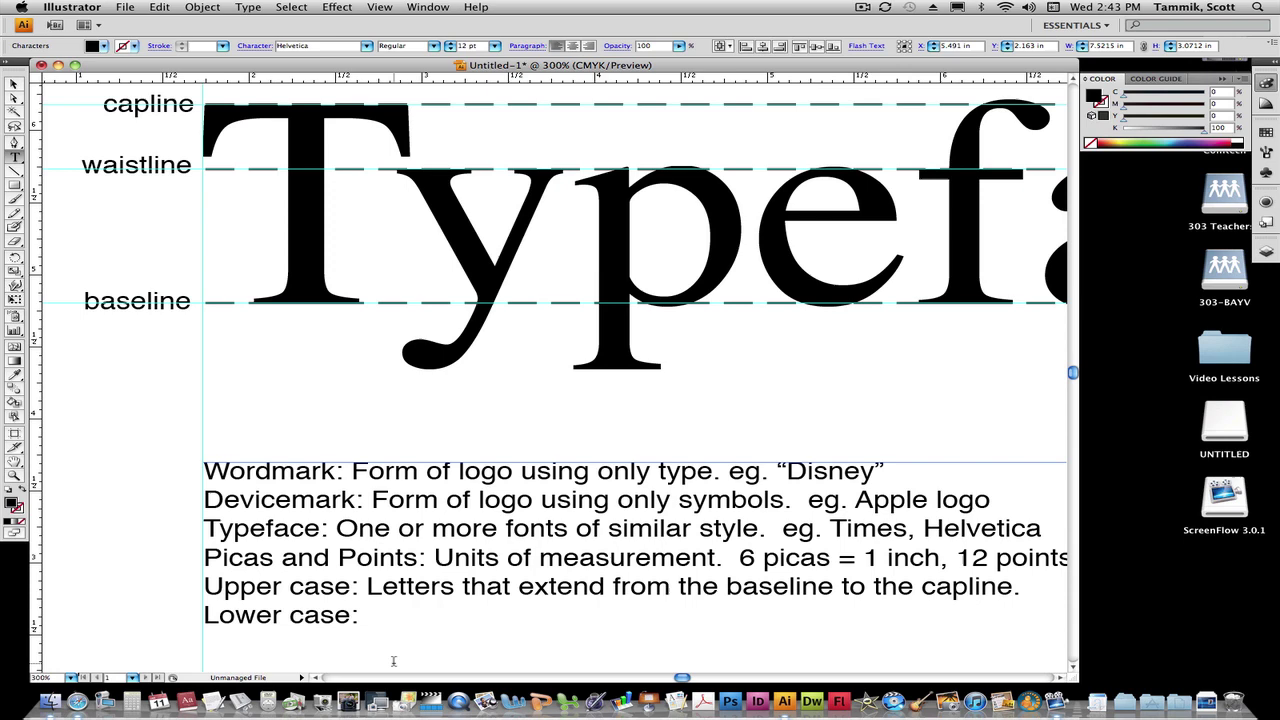
Define Lower case by pasting 'Letters that extend from the baseline' plus 'to the waistline.'
{"action": "left_click", "coordinate": [371, 607]}
{"action": "left_click_drag", "start_coordinate": [836, 588], "coordinate": [362, 584]}
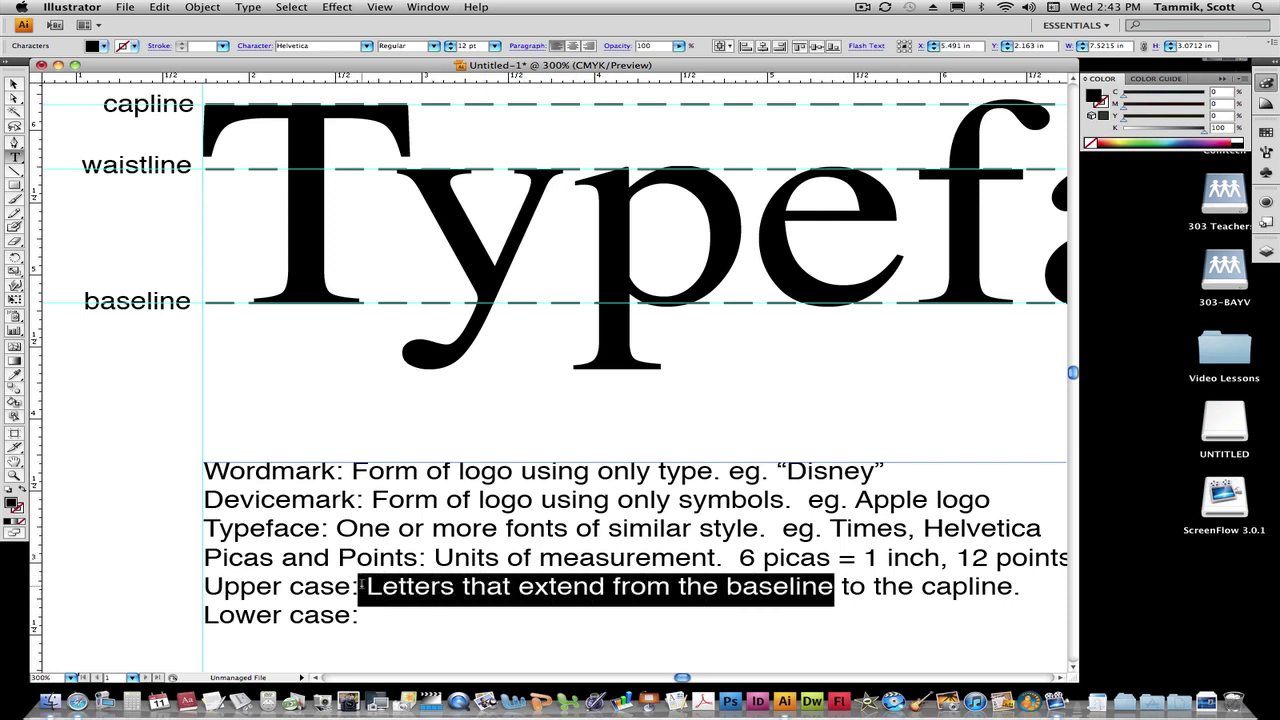
{"action": "key", "text": "super+c"}
{"action": "left_click", "coordinate": [388, 616]}
{"action": "key", "text": "super+v"}
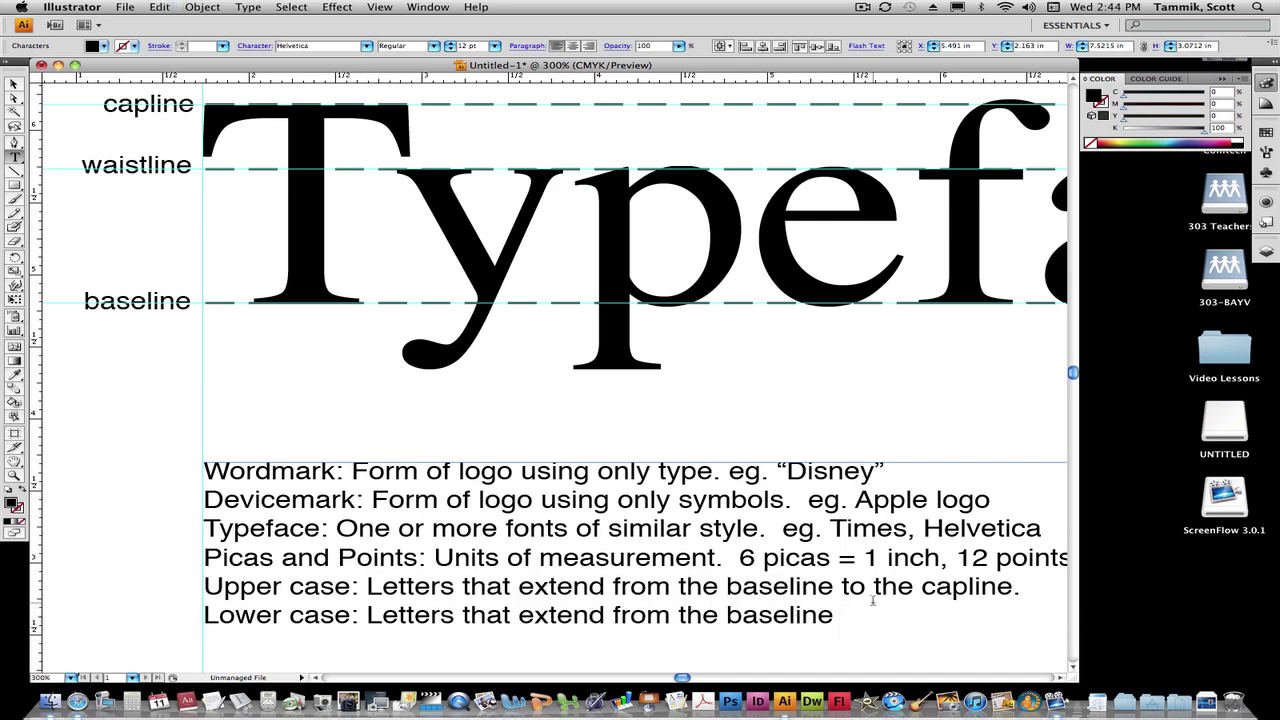
{"action": "type", "text": "to the wa"}
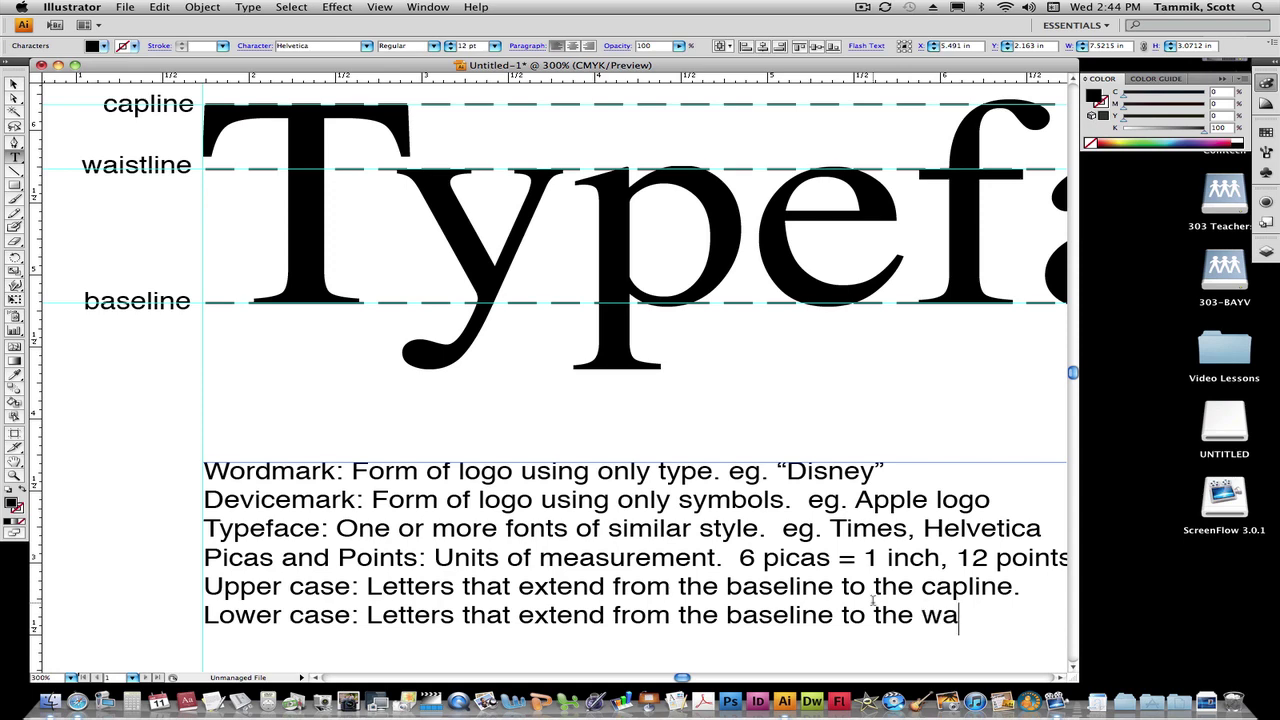
{"action": "type", "text": "istline."}
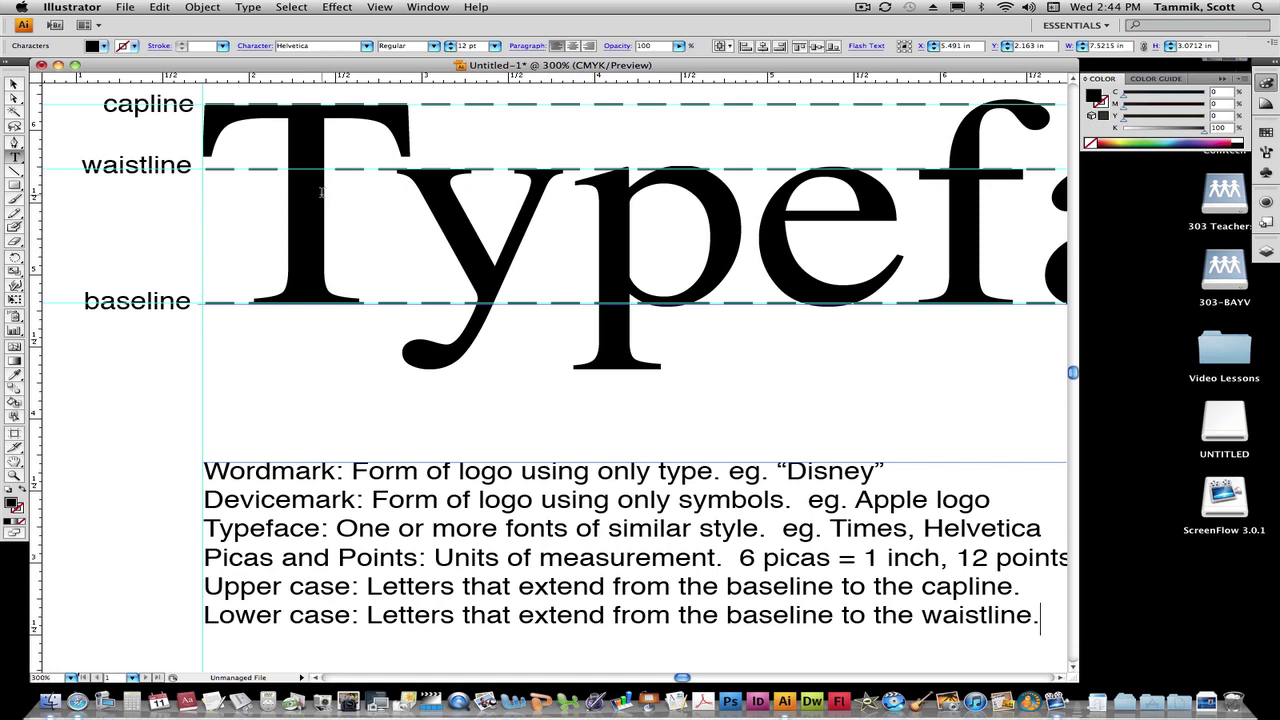
{"action": "key", "text": "super+Tab"}
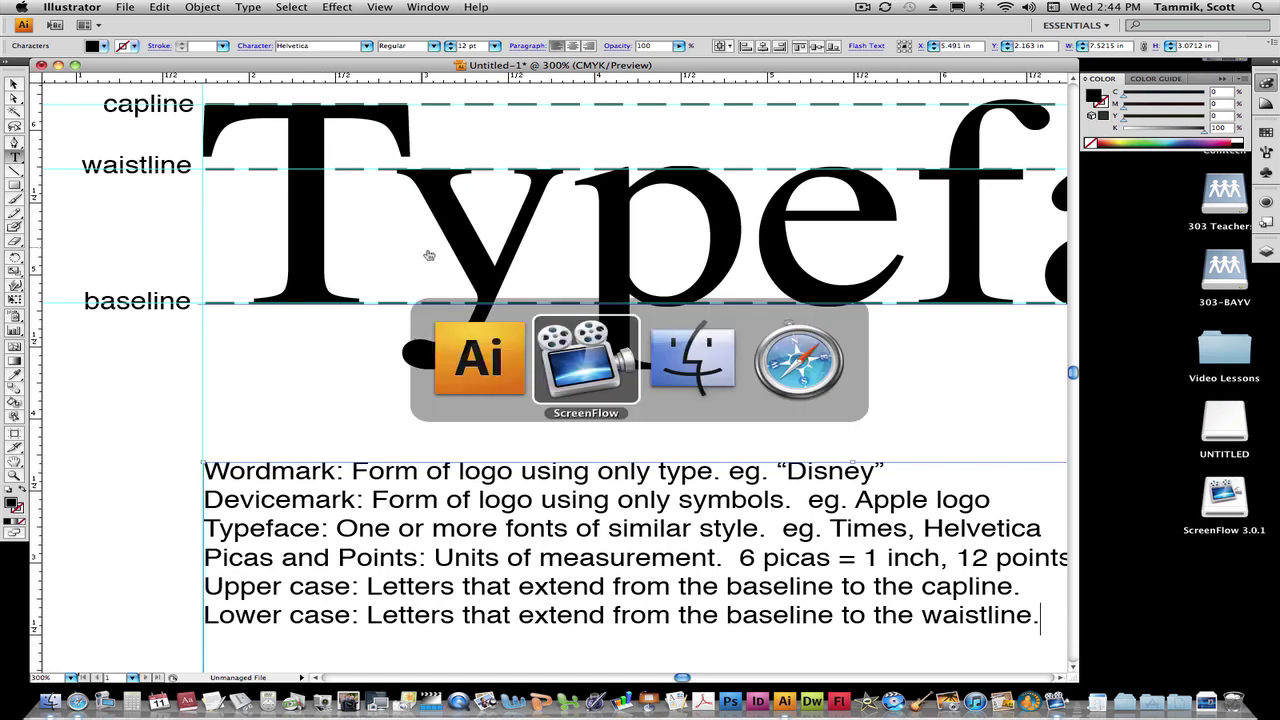
In a new Safari tab, search Google for 'moveable type'
{"action": "left_click", "coordinate": [801, 371]}
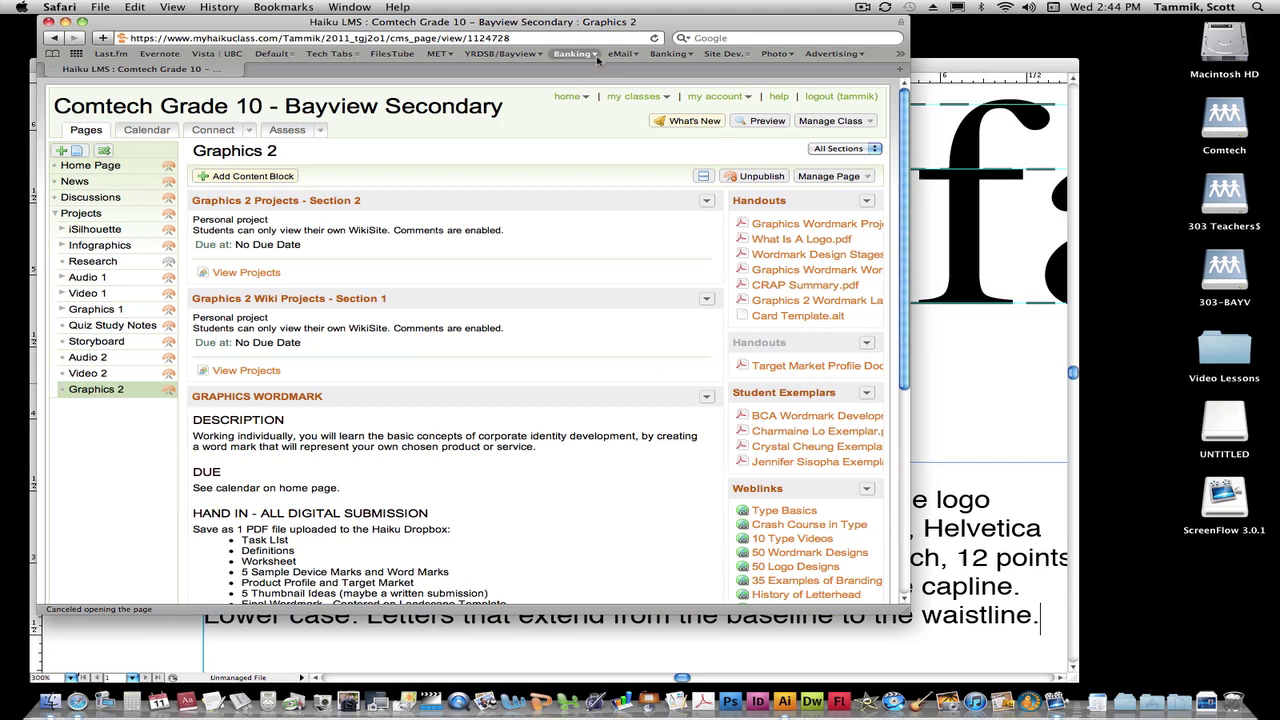
{"action": "key", "text": "super+t"}
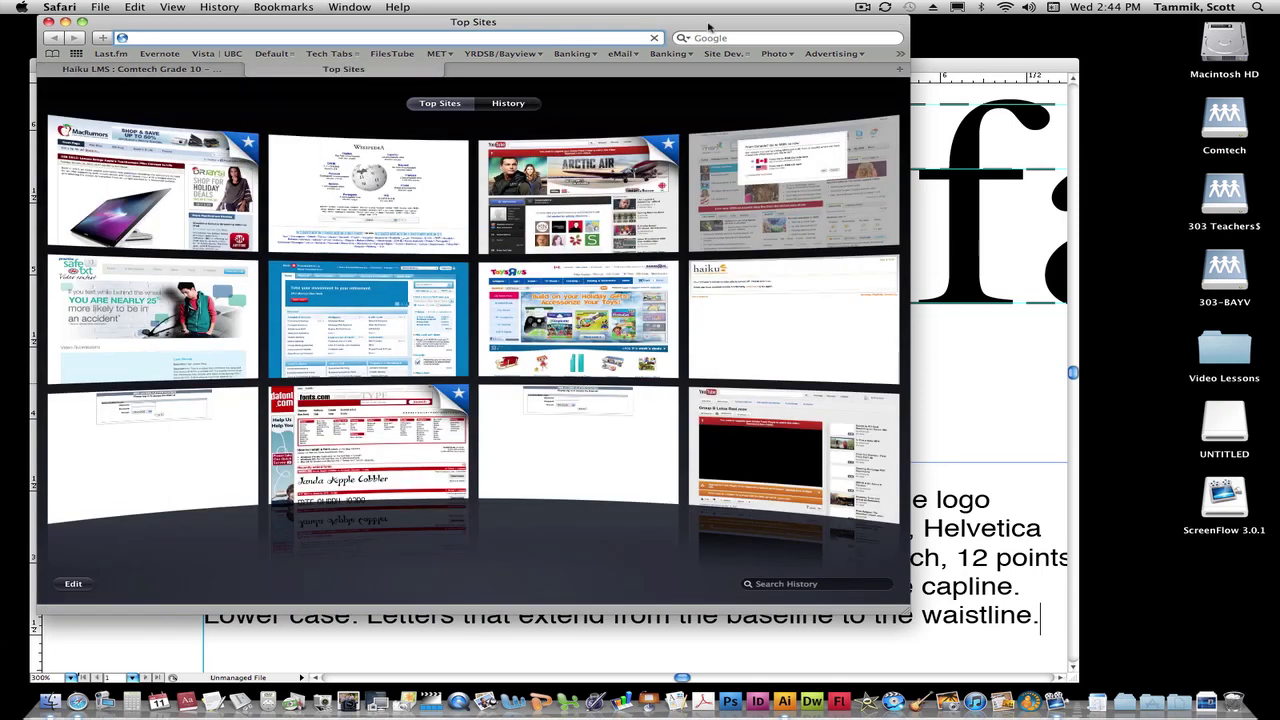
{"action": "left_click_drag", "start_coordinate": [708, 25], "coordinate": [799, 42]}
{"action": "left_click", "coordinate": [800, 55]}
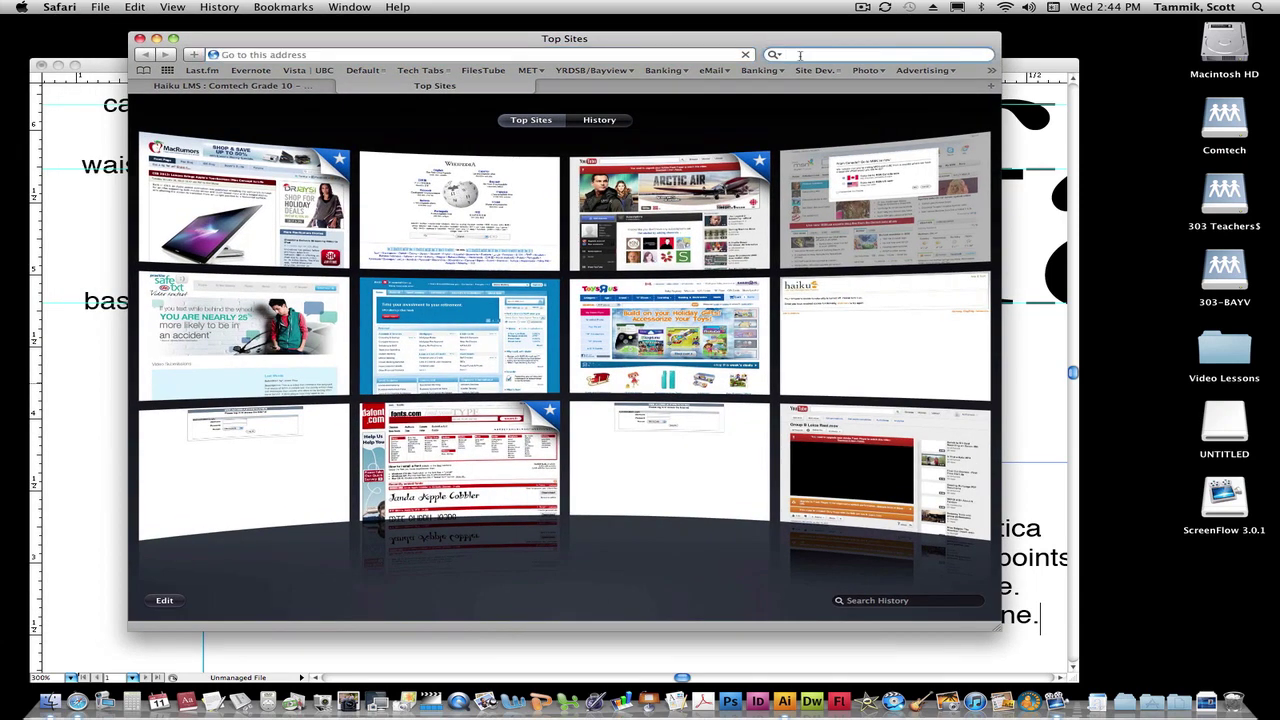
{"action": "type", "text": "move"}
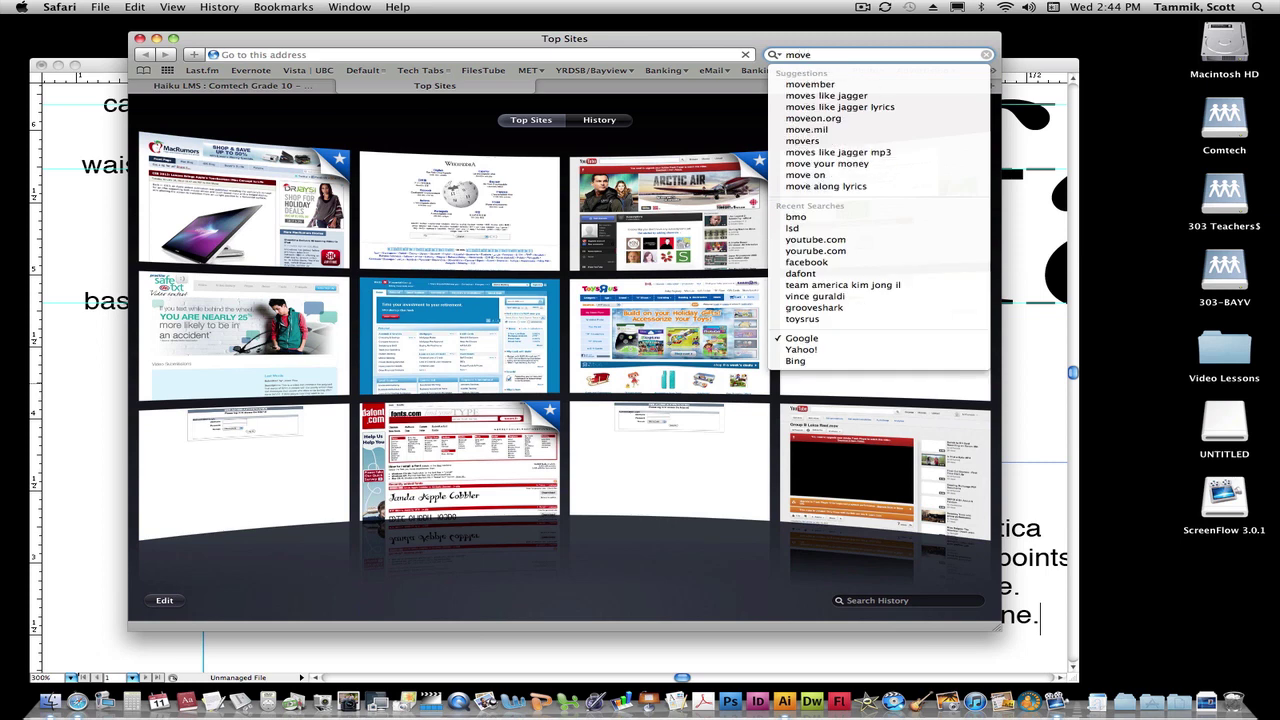
{"action": "type", "text": "able type"}
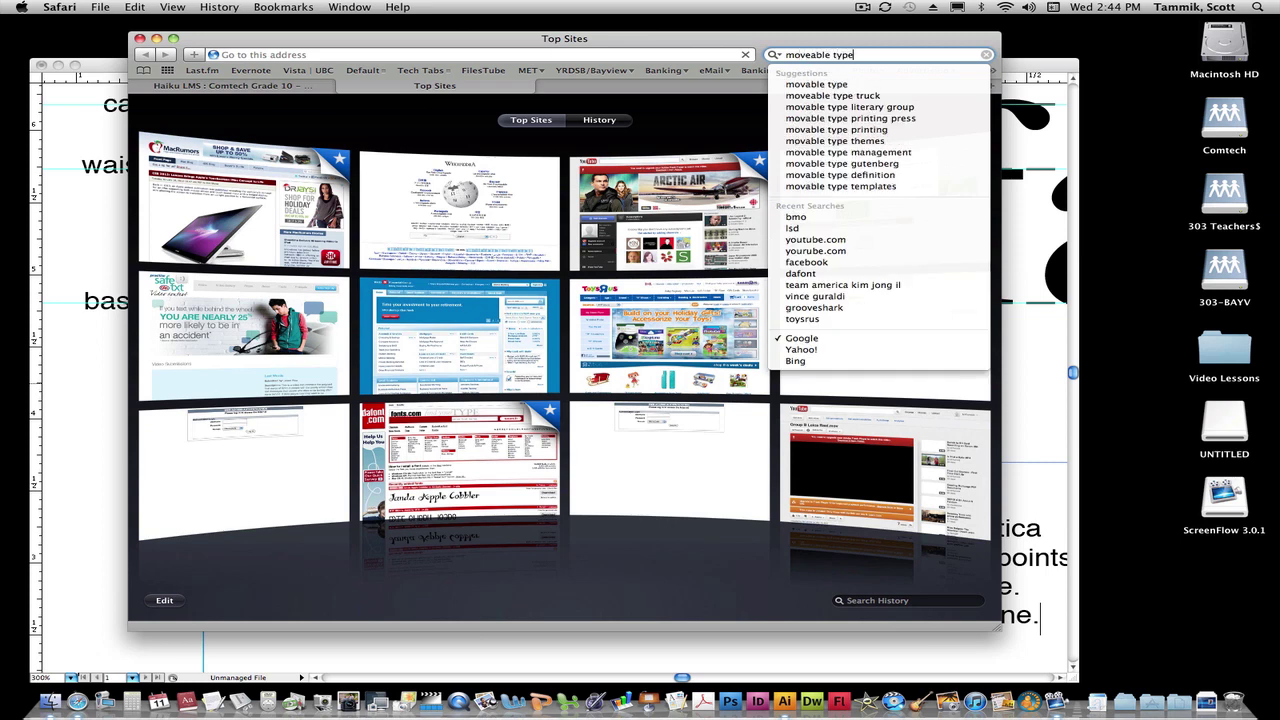
{"action": "key", "text": "Return"}
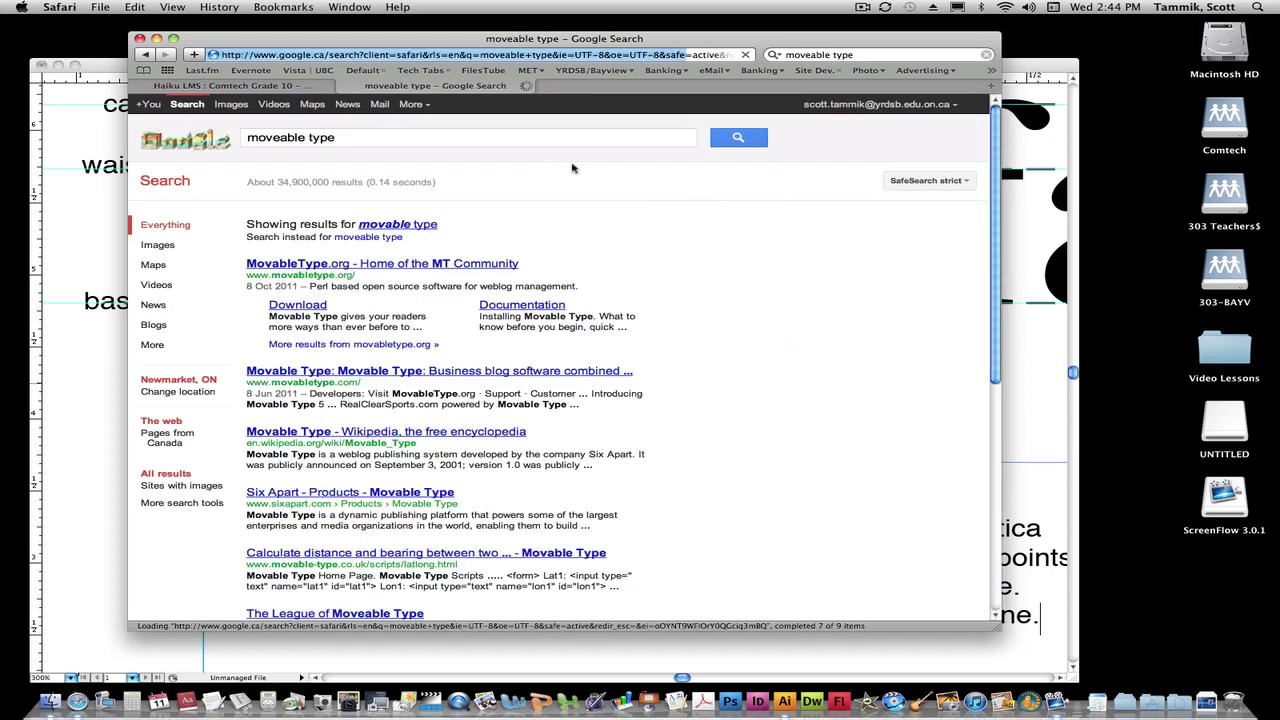
Browse the moveable type image results, then return to Illustrator
{"action": "left_click", "coordinate": [233, 105]}
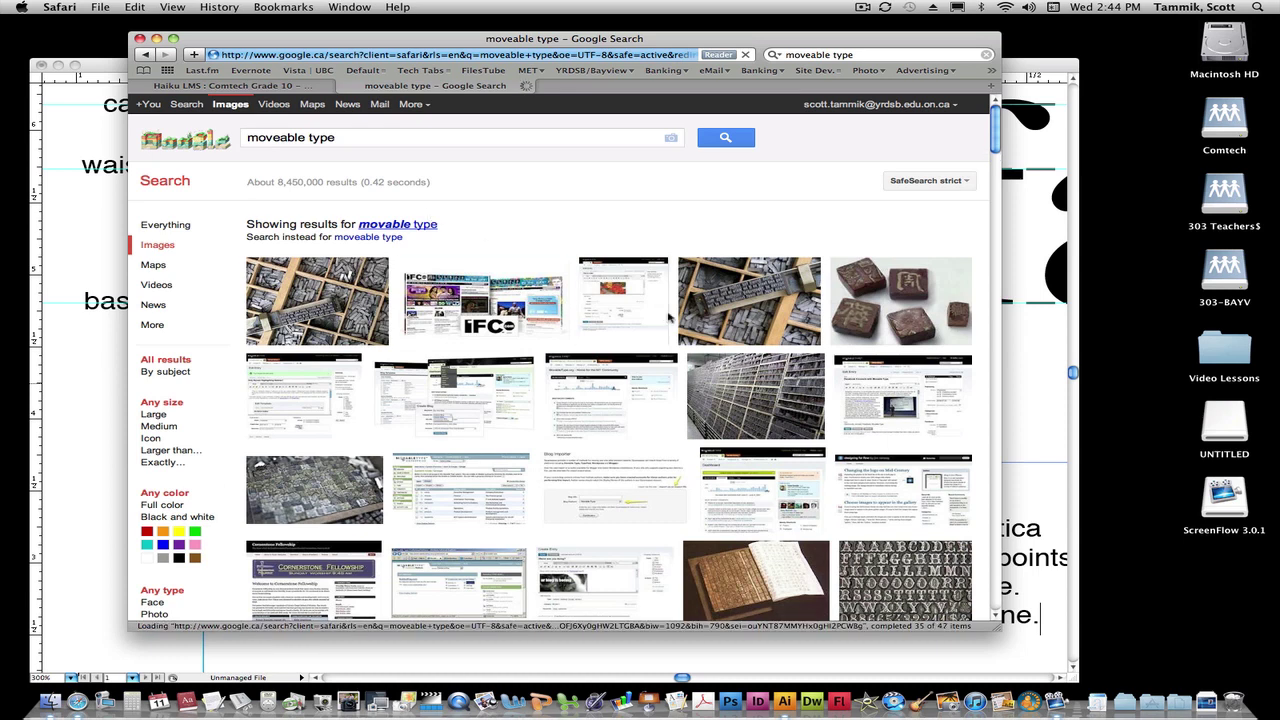
{"action": "mouse_move", "coordinate": [663, 318]}
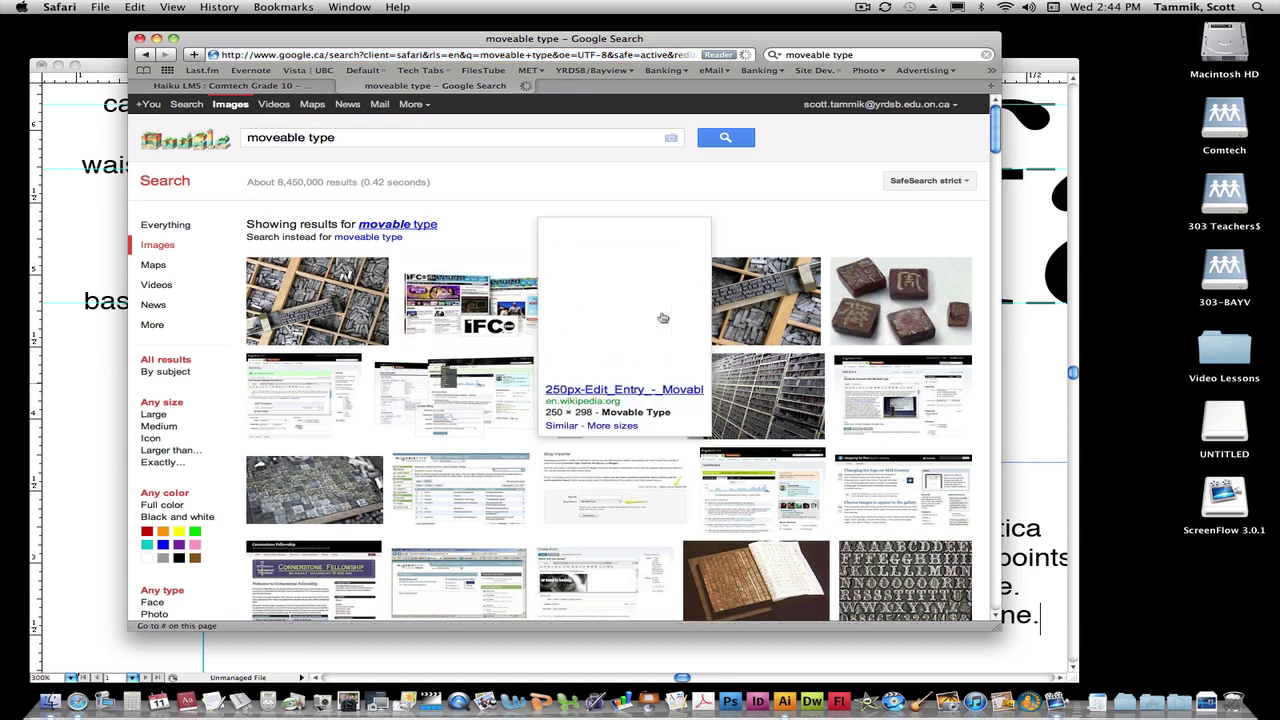
{"action": "mouse_move", "coordinate": [788, 290]}
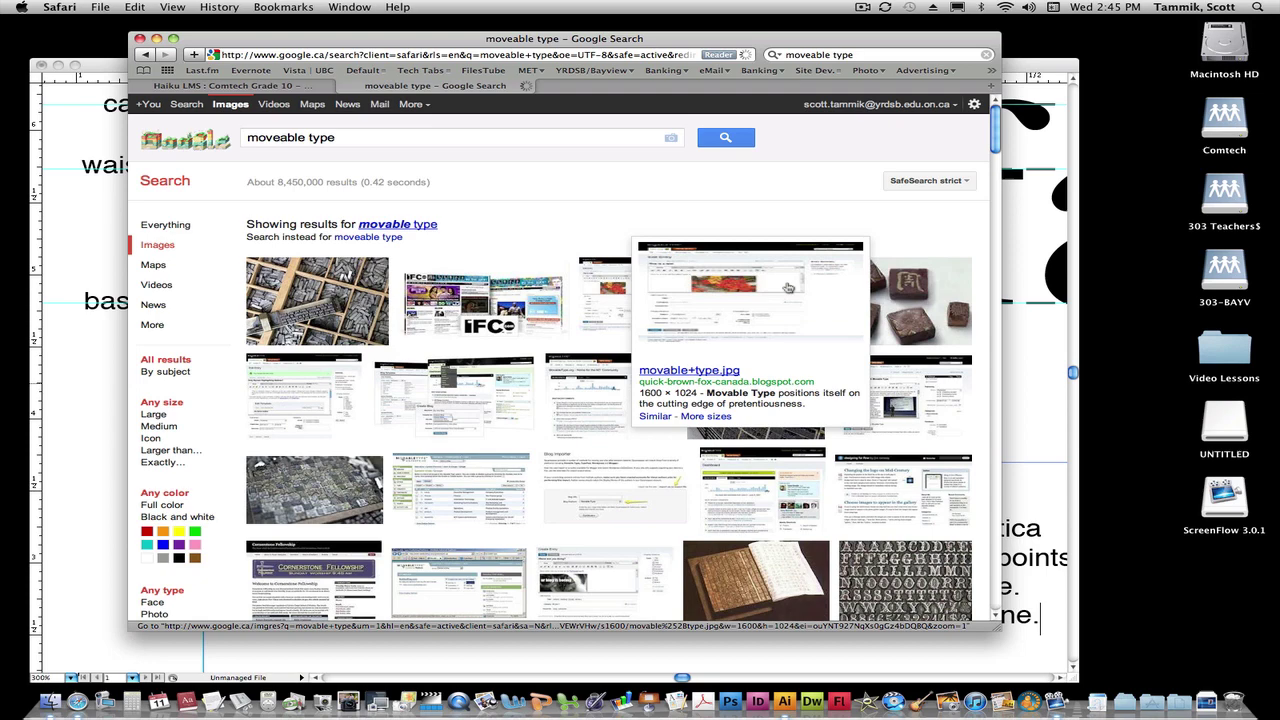
{"action": "key", "text": "super+Tab"}
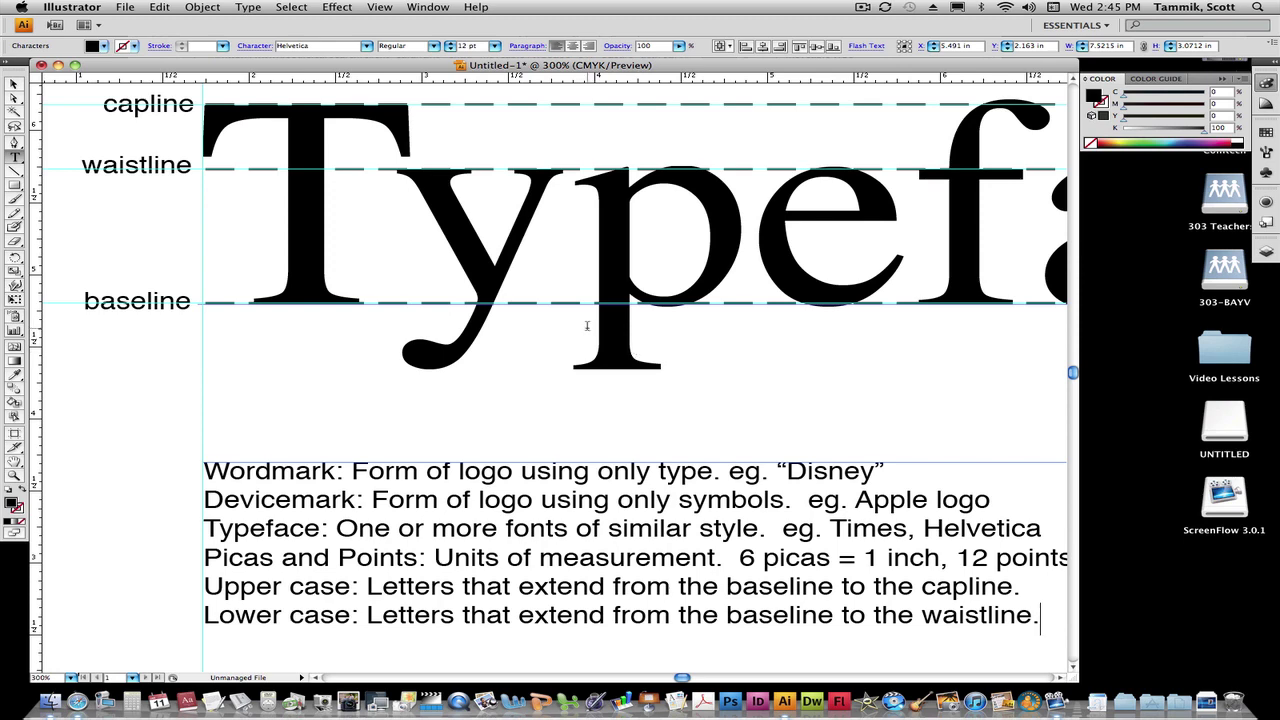
Return to Safari and look over the moveable type thumbnails, including the Wikipedia metal type photo
{"action": "key", "text": "super+Tab"}
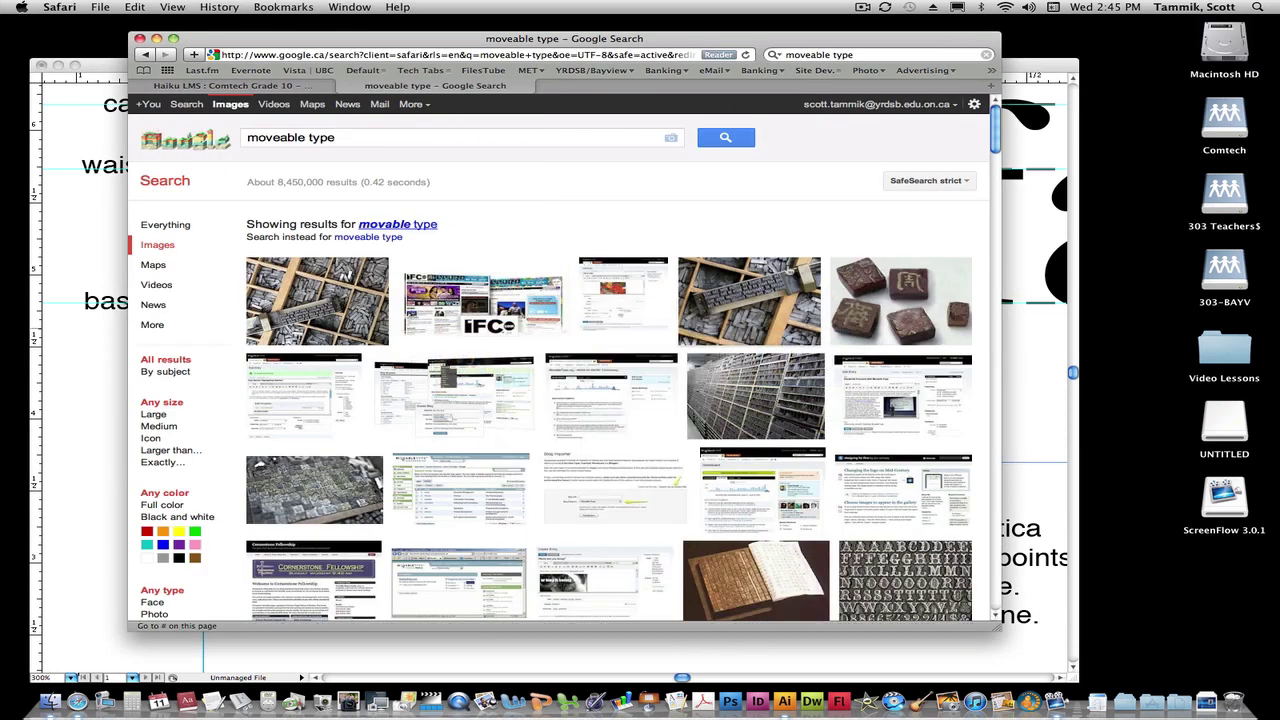
{"action": "mouse_move", "coordinate": [782, 289]}
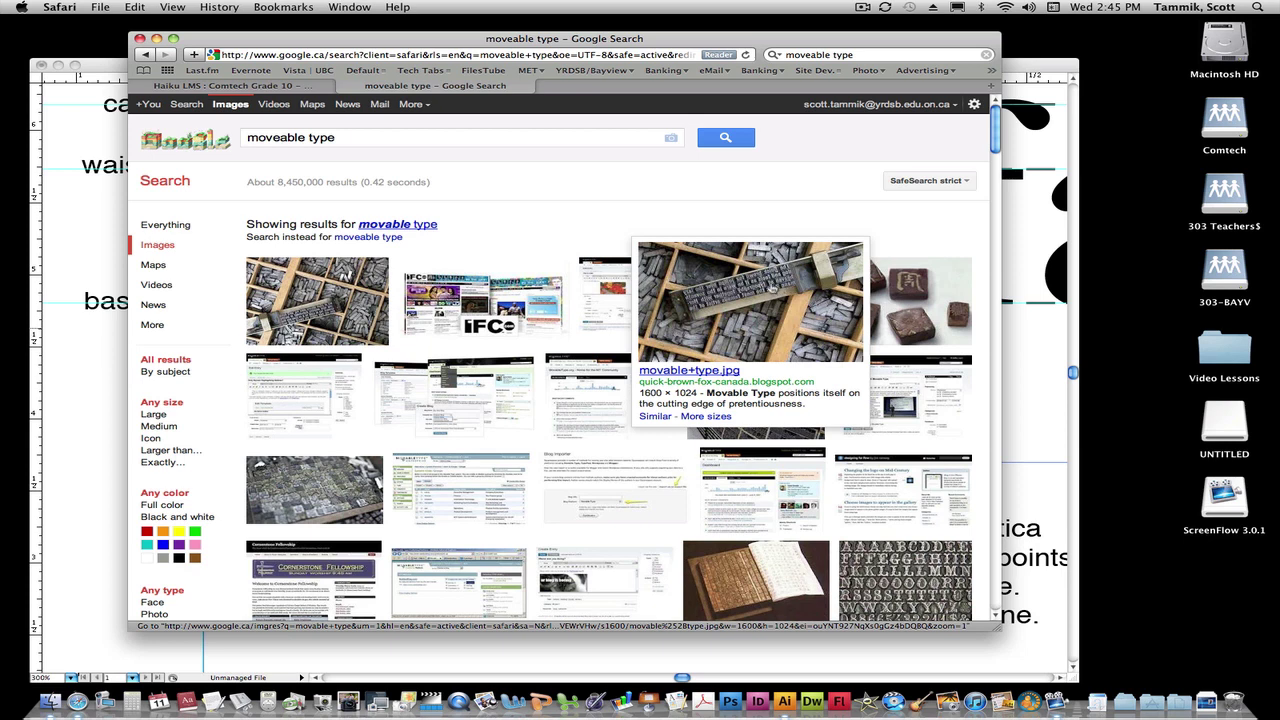
{"action": "mouse_move", "coordinate": [909, 333]}
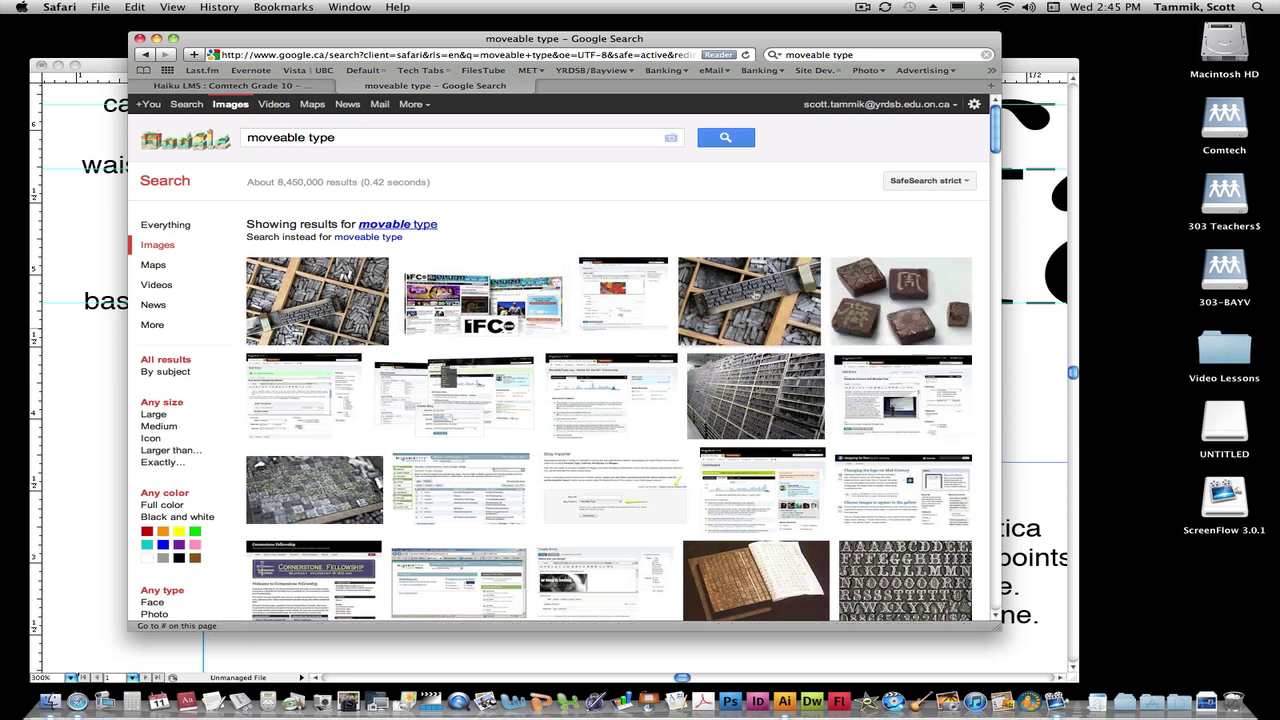
{"action": "mouse_move", "coordinate": [740, 297]}
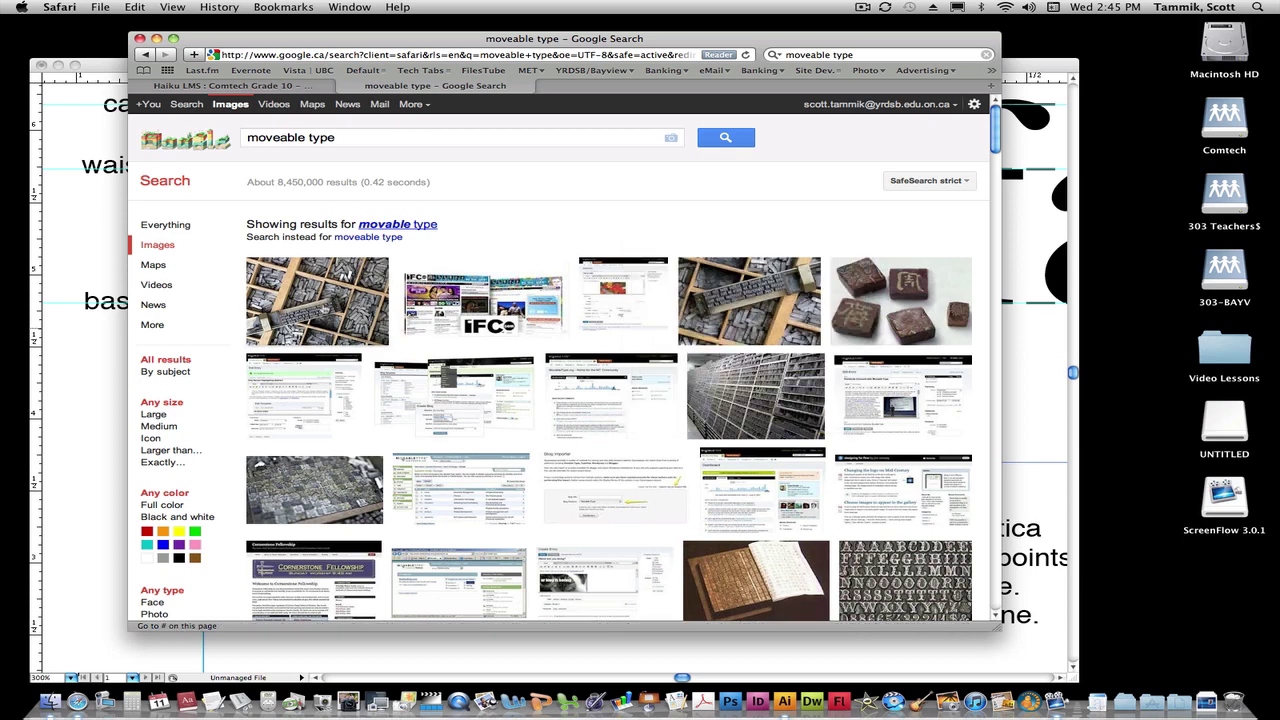
{"action": "mouse_move", "coordinate": [317, 300]}
{"action": "mouse_move", "coordinate": [370, 326]}
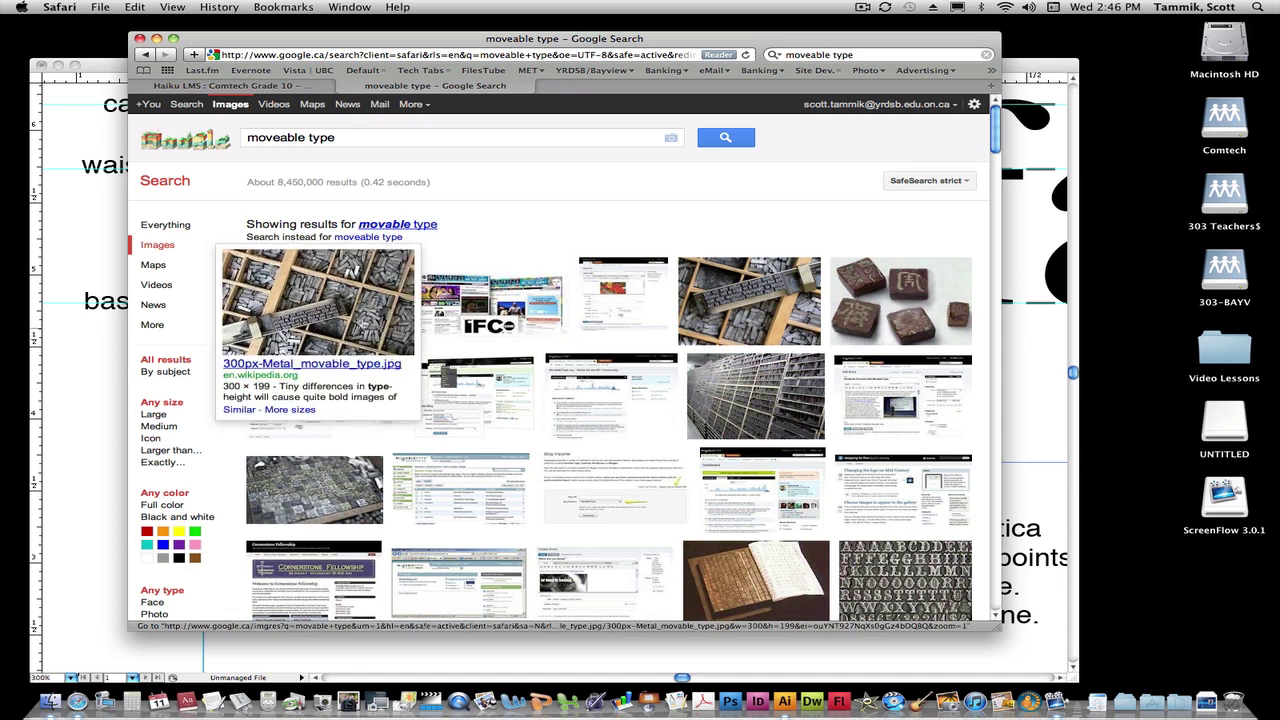
Search Google images for 'california job case' and scroll through the type case photos
{"action": "left_click", "coordinate": [398, 142]}
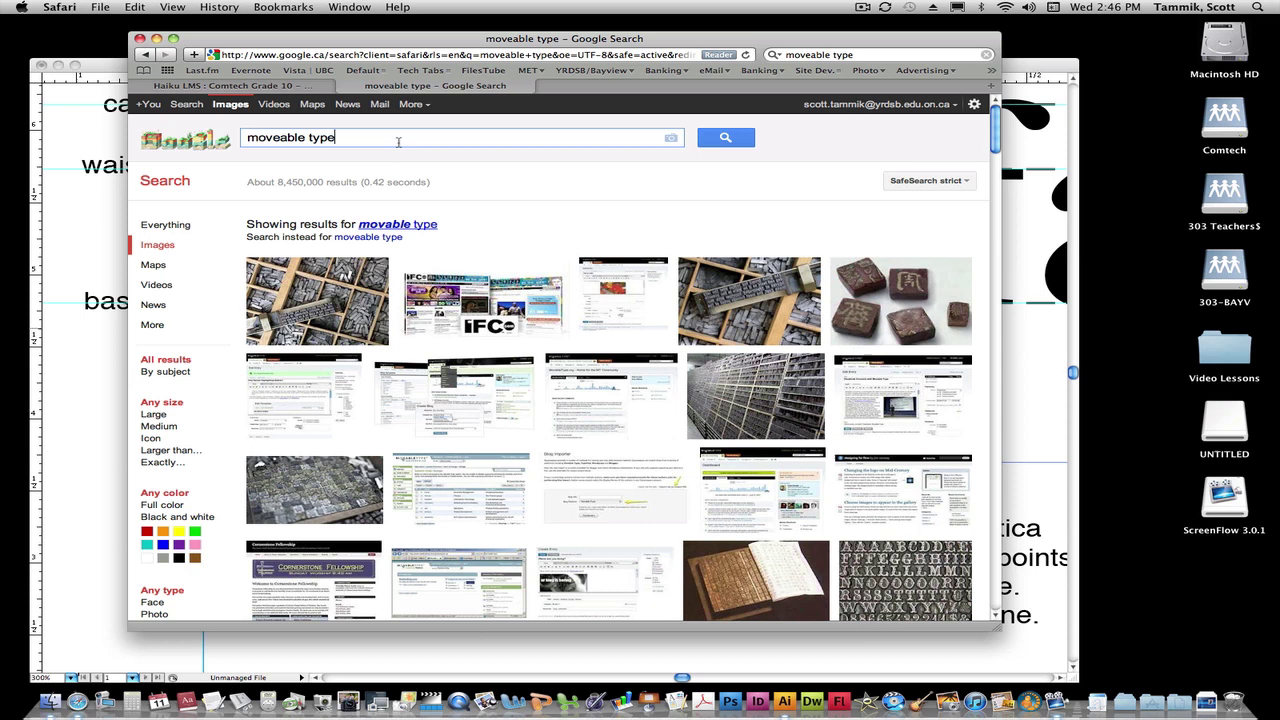
{"action": "key", "text": "super+a"}
{"action": "type", "text": "cali"}
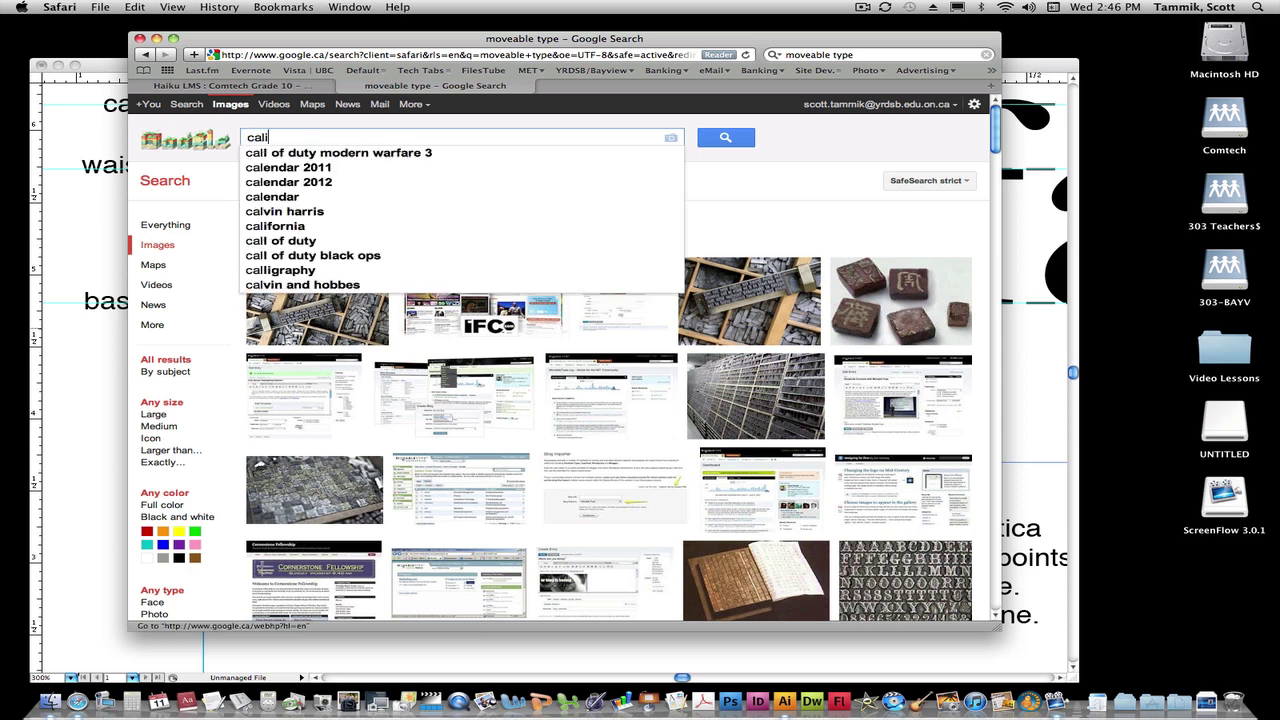
{"action": "type", "text": "fornia"}
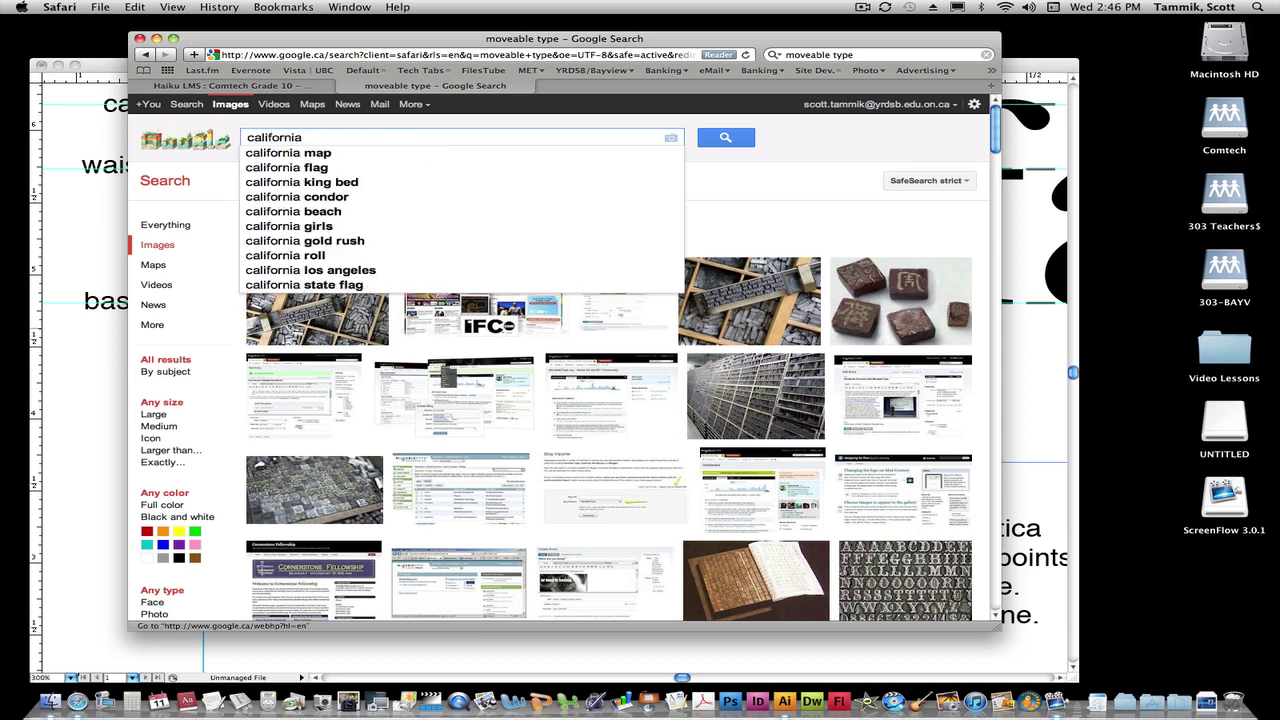
{"action": "type", "text": " job case"}
{"action": "key", "text": "Return"}
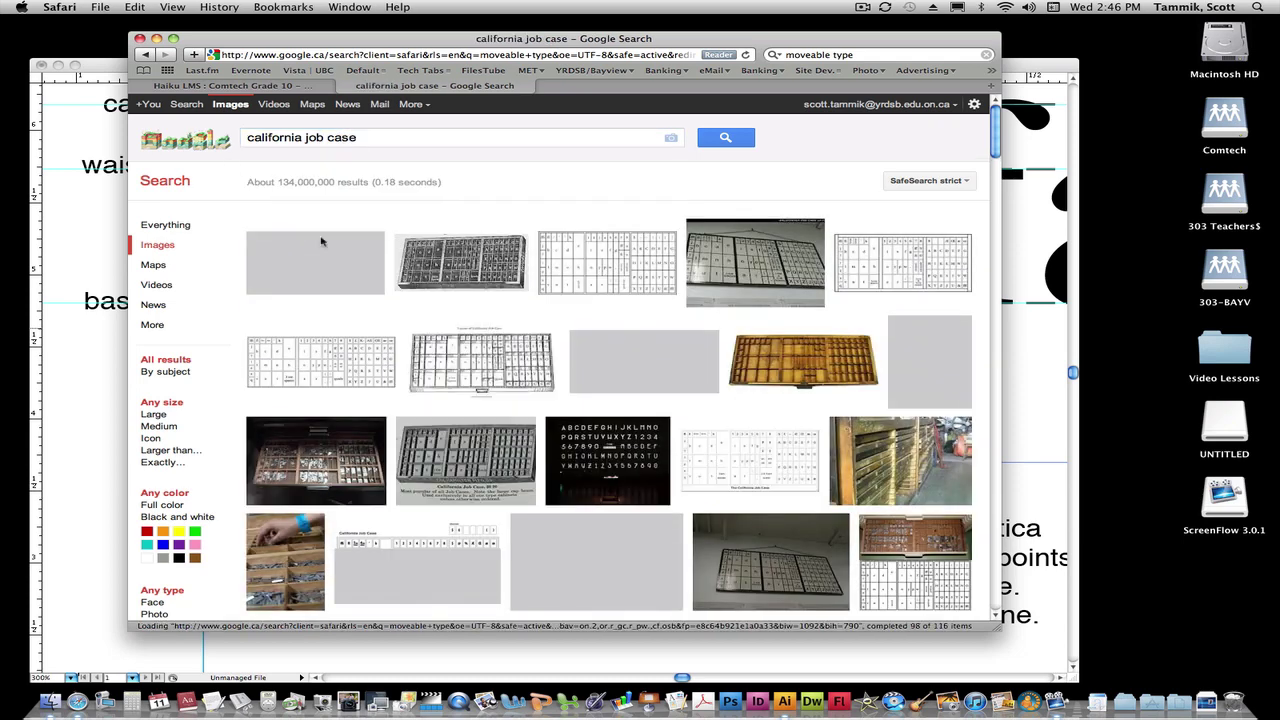
{"action": "scroll", "coordinate": [321, 241], "scroll_direction": "down", "scroll_amount": 5}
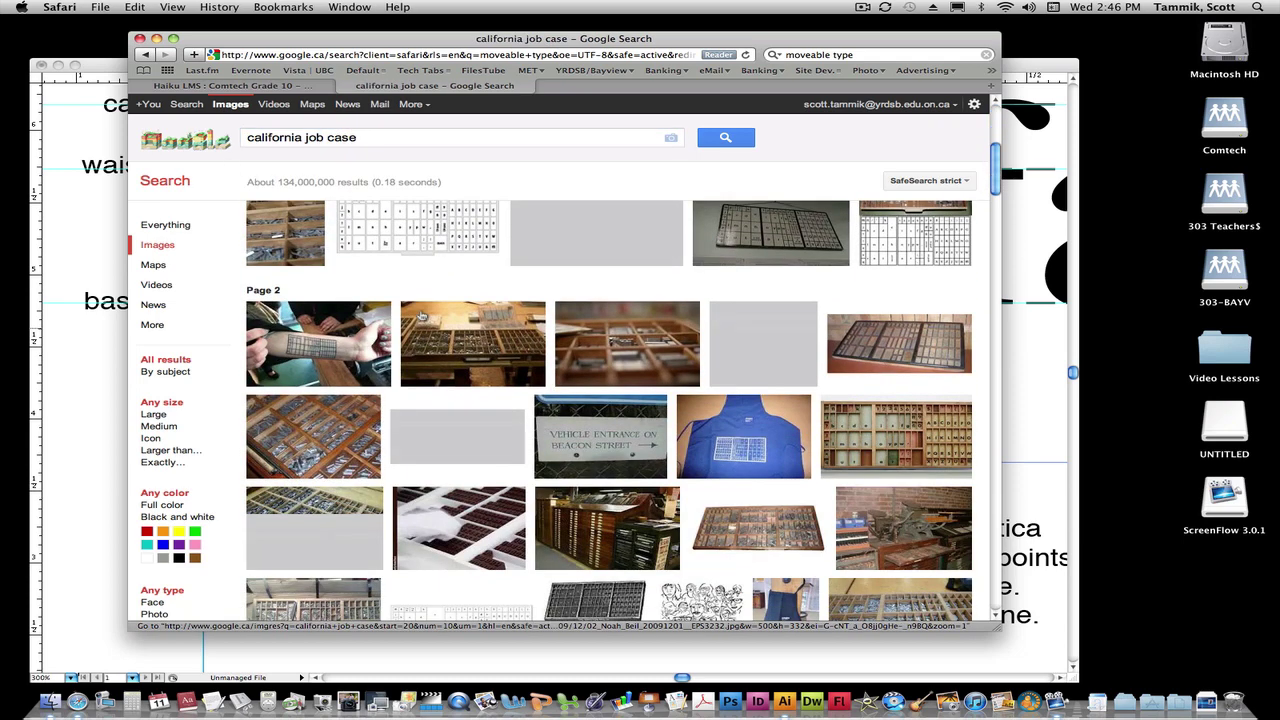
{"action": "scroll", "coordinate": [421, 316], "scroll_direction": "down", "scroll_amount": 3}
{"action": "mouse_move", "coordinate": [633, 316]}
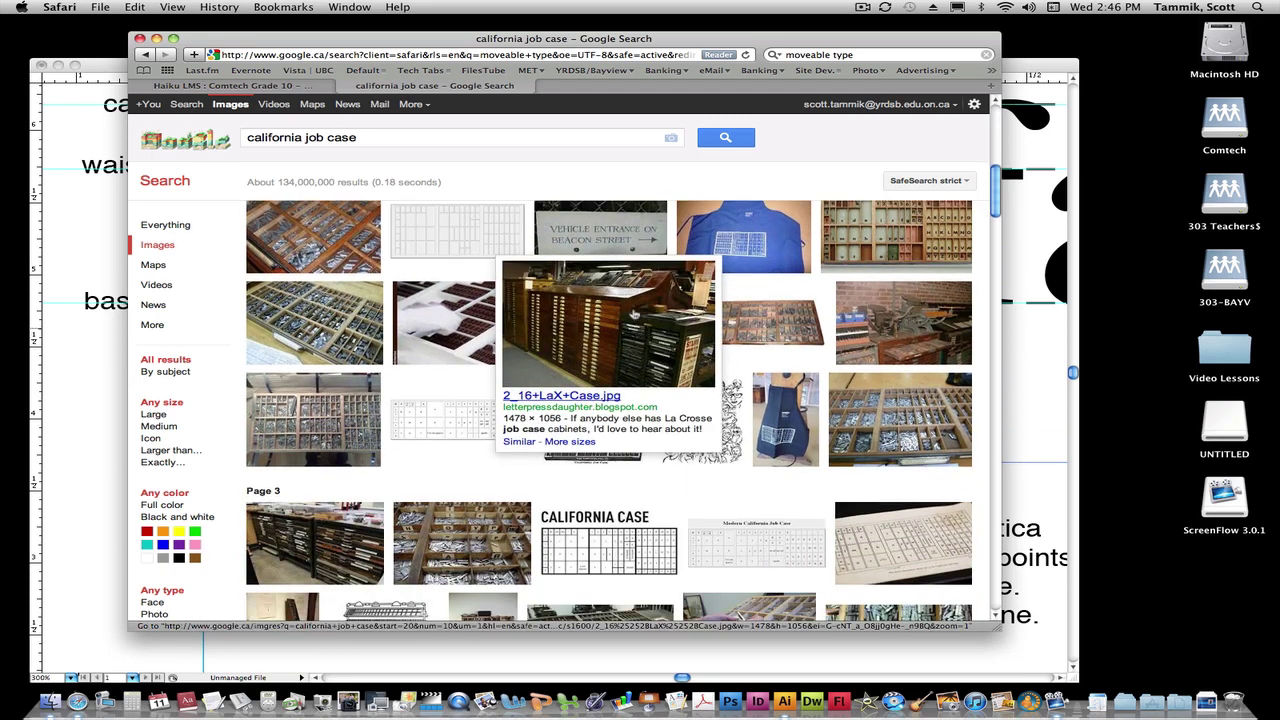
{"action": "mouse_move", "coordinate": [305, 248]}
Back in Illustrator, add a 'Serif:' line after the Lower case definition
{"action": "key", "text": "super+Tab"}
{"action": "left_click", "coordinate": [620, 378]}
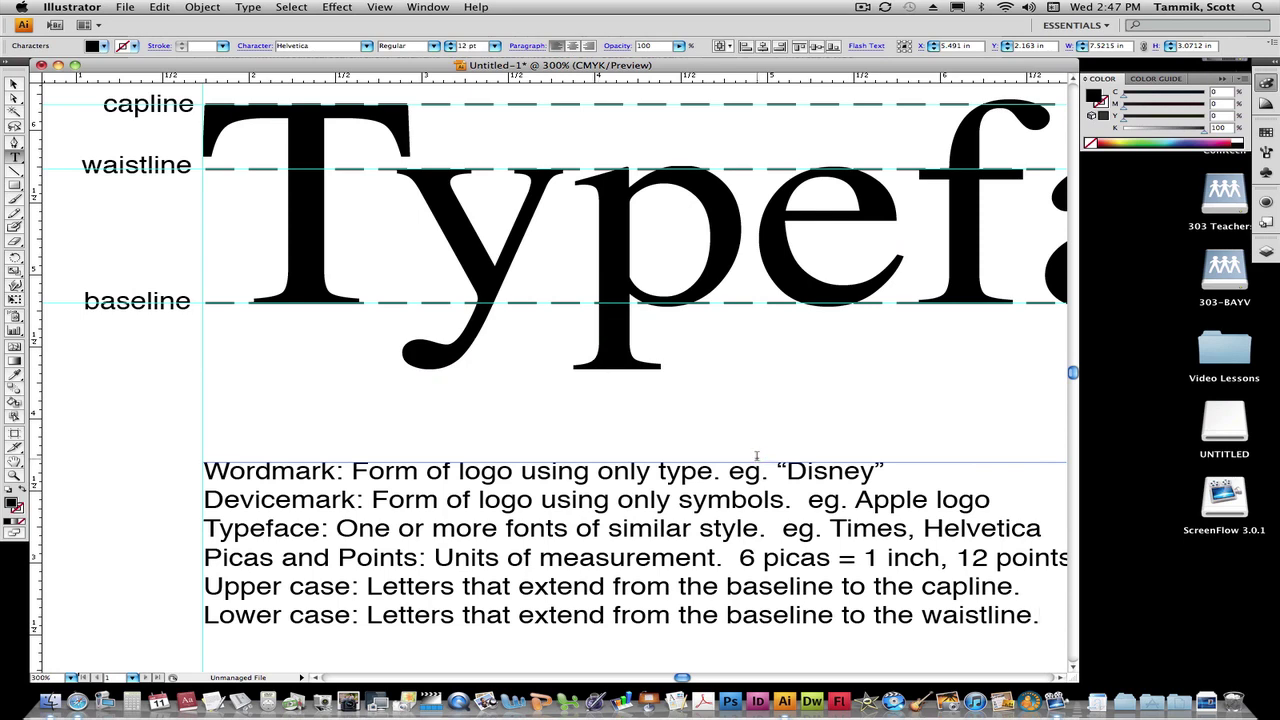
{"action": "scroll", "coordinate": [910, 490], "scroll_direction": "down", "scroll_amount": 3}
{"action": "scroll", "coordinate": [910, 488], "scroll_direction": "down", "scroll_amount": 1}
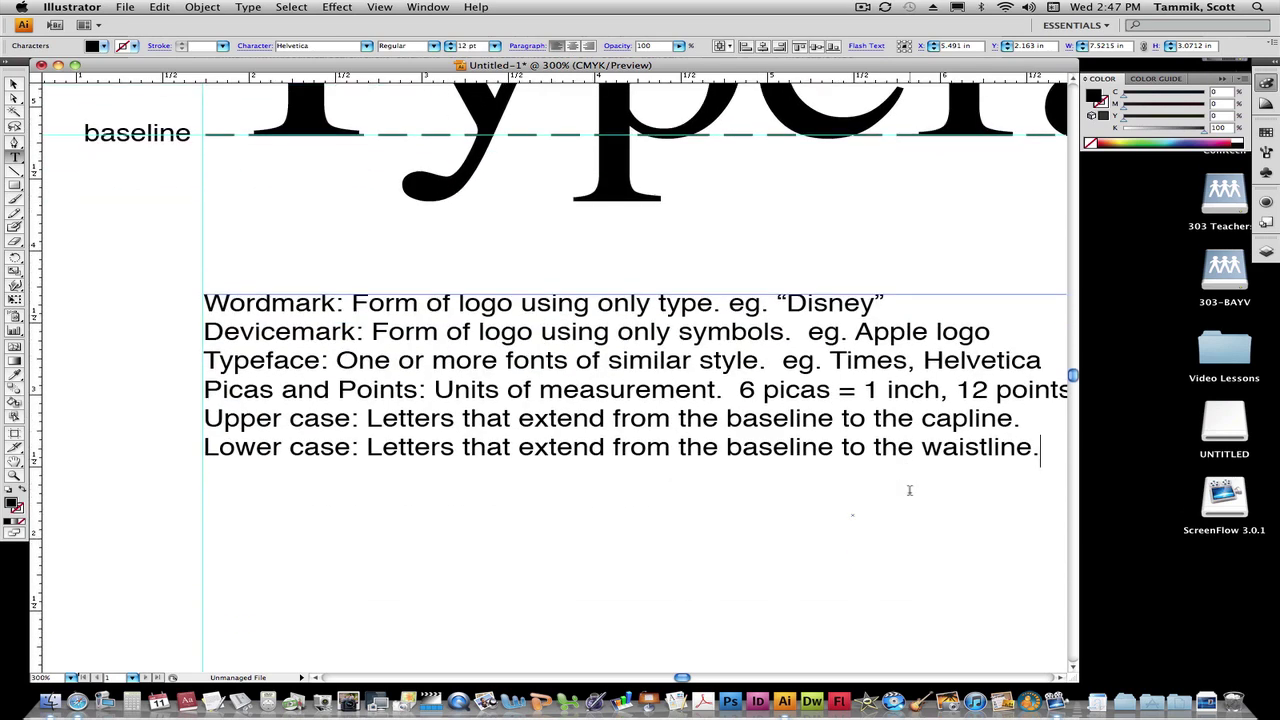
{"action": "scroll", "coordinate": [910, 490], "scroll_direction": "down", "scroll_amount": 1}
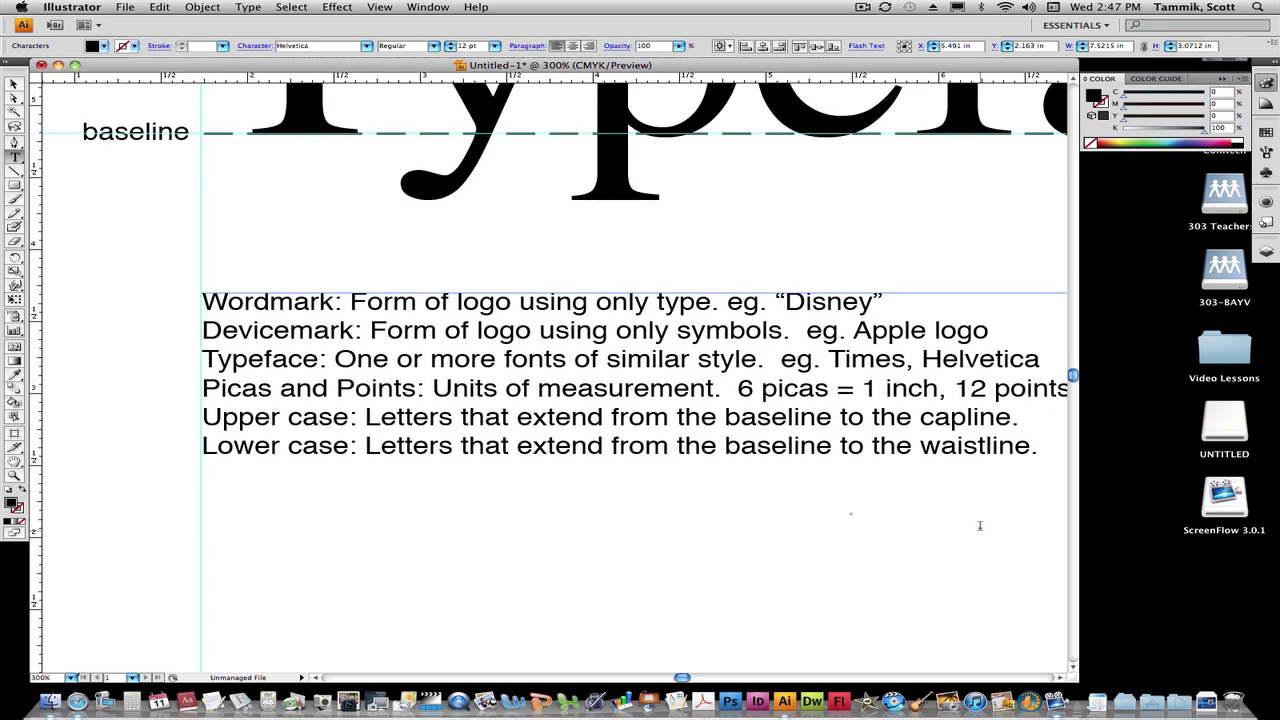
{"action": "scroll", "coordinate": [980, 528], "scroll_direction": "up", "scroll_amount": 5}
{"action": "scroll", "coordinate": [939, 448], "scroll_direction": "down", "scroll_amount": 1}
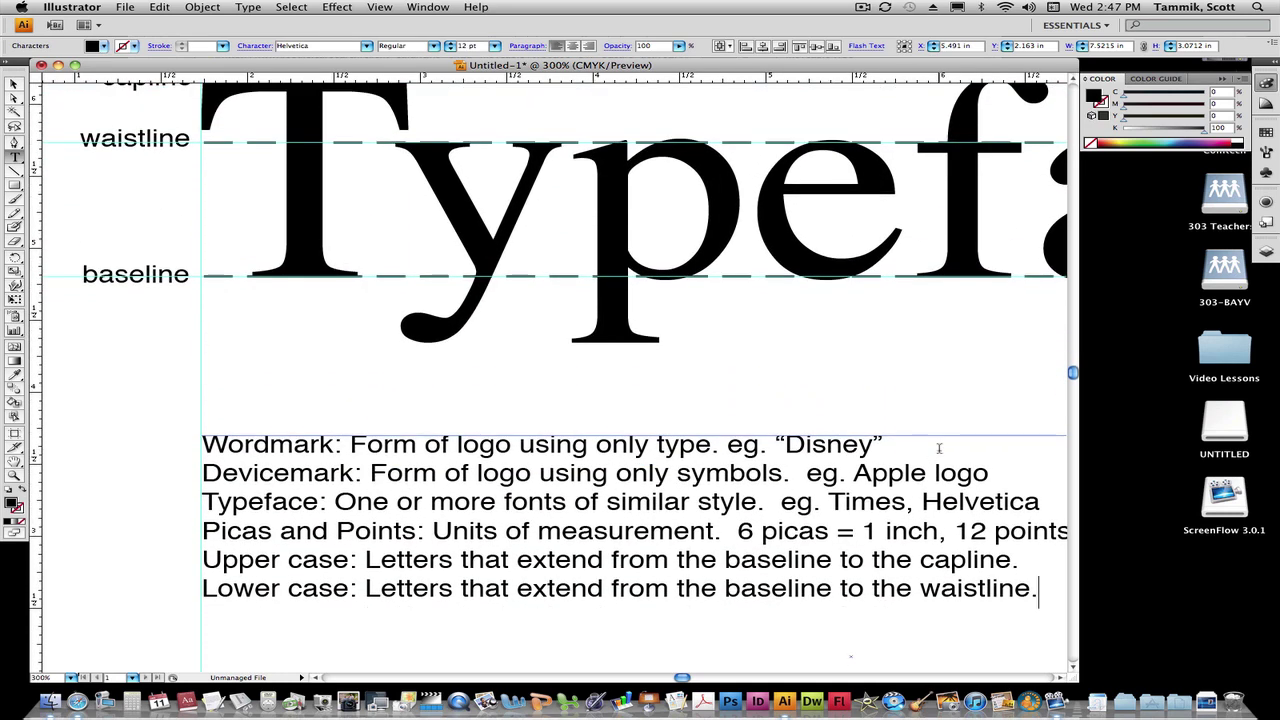
{"action": "key", "text": "Return"}
{"action": "type", "text": "Serif:"}
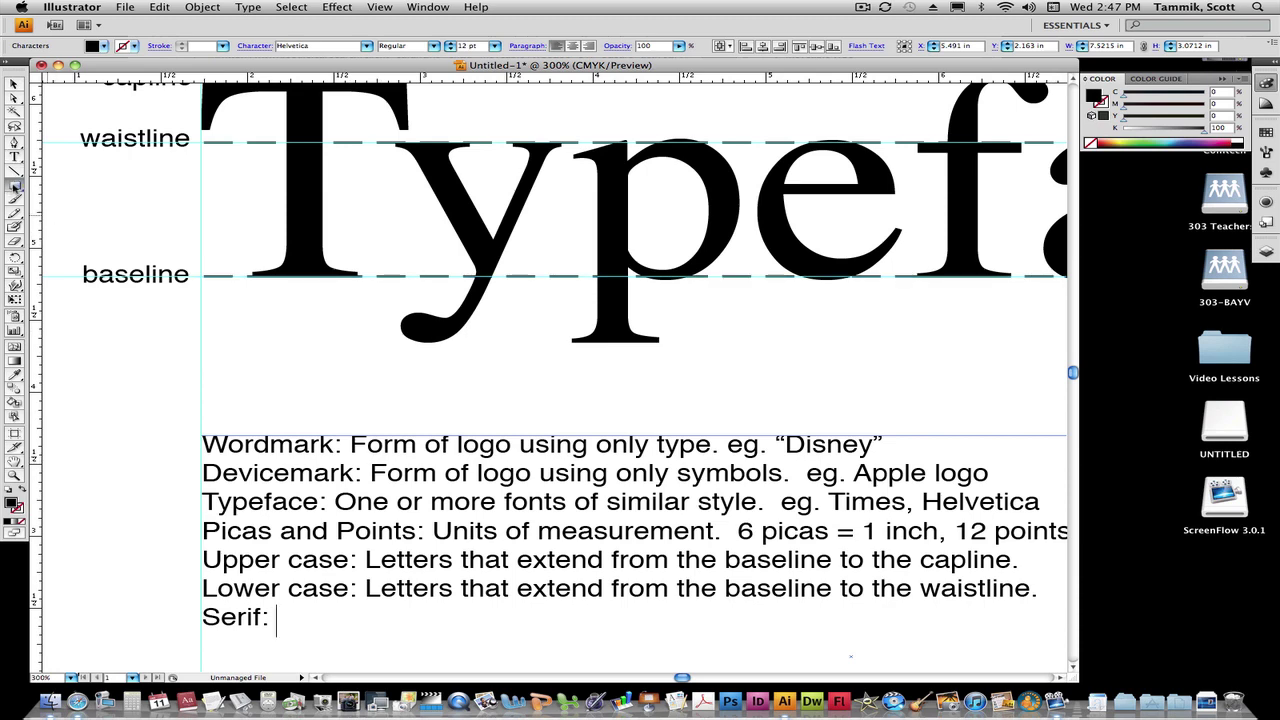
Draw a 0.3243 in circle with a red outline and no fill
{"action": "left_click_drag", "start_coordinate": [14, 186], "coordinate": [72, 216]}
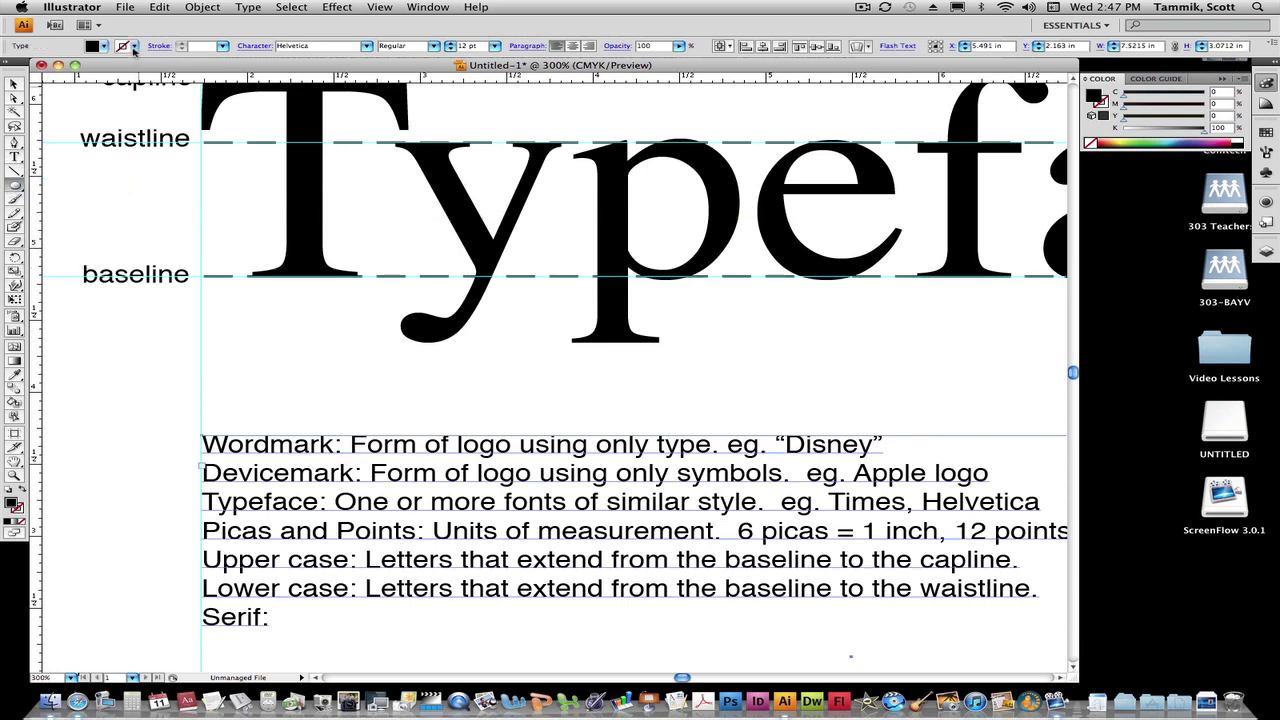
{"action": "left_click", "coordinate": [133, 50]}
{"action": "left_click", "coordinate": [222, 46]}
{"action": "left_click", "coordinate": [212, 52]}
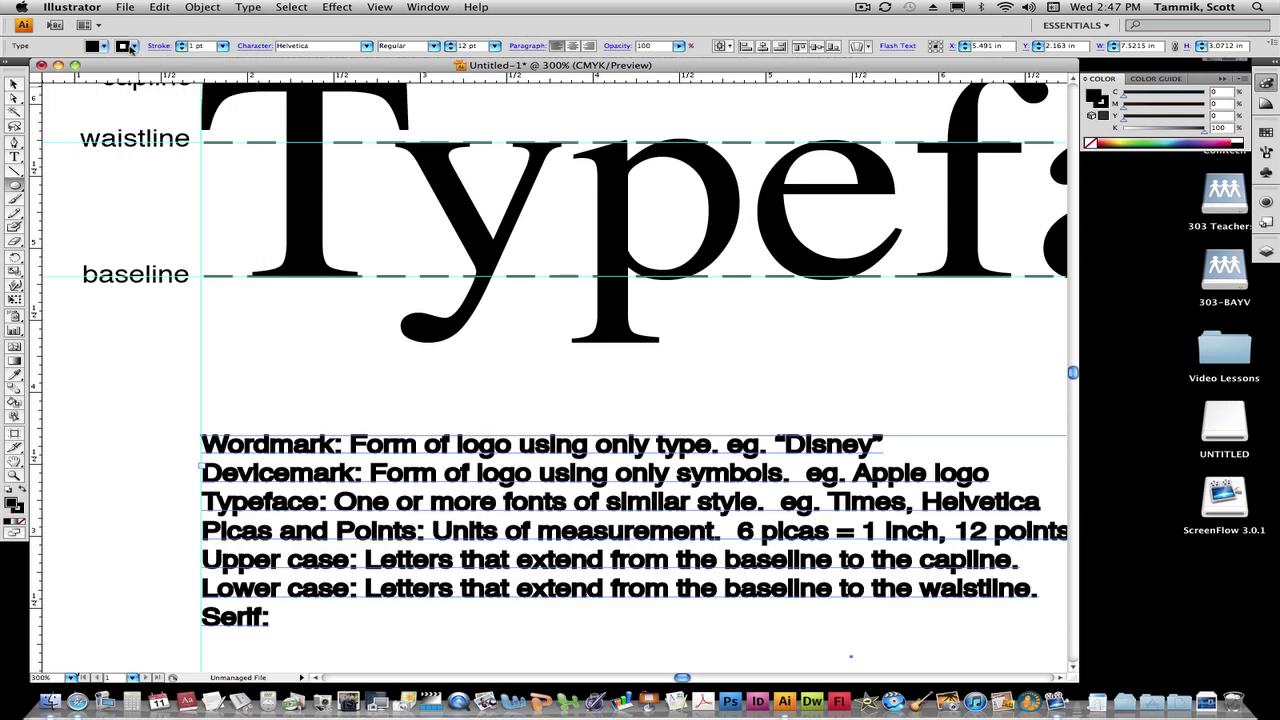
{"action": "key", "text": "super+z"}
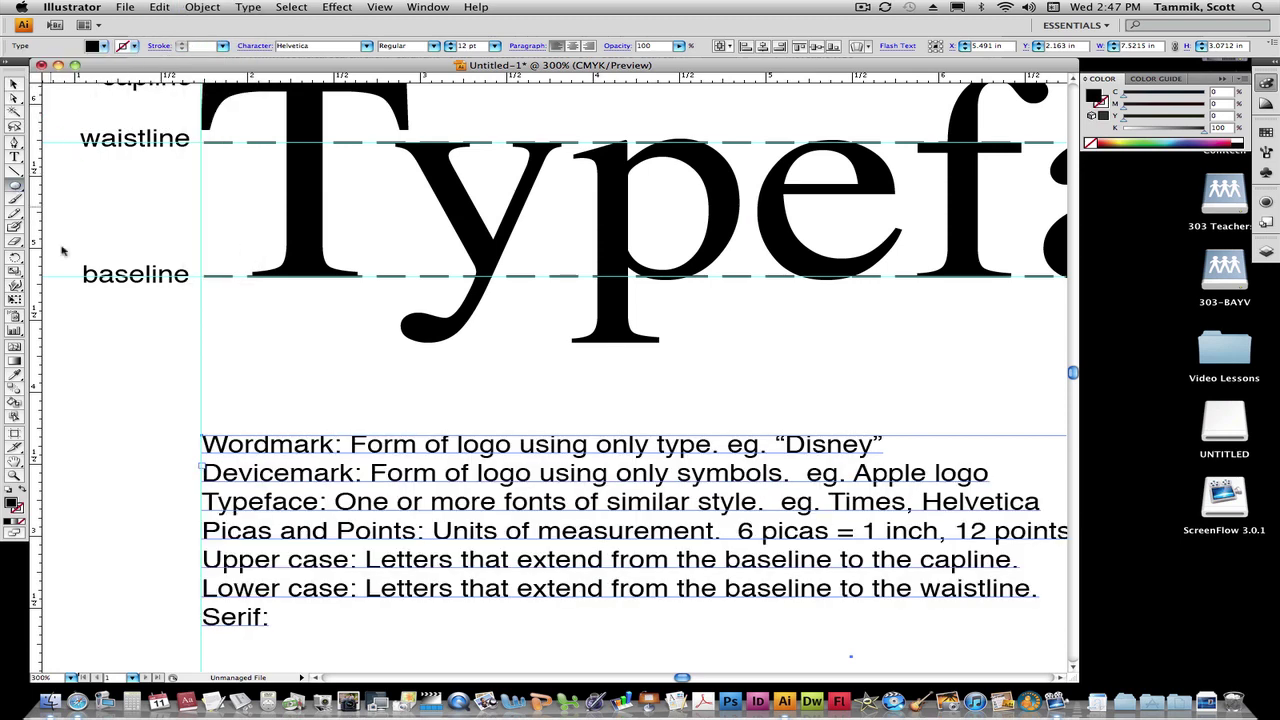
{"action": "left_click_drag", "start_coordinate": [80, 185], "coordinate": [136, 222]}
{"action": "left_click", "coordinate": [105, 47]}
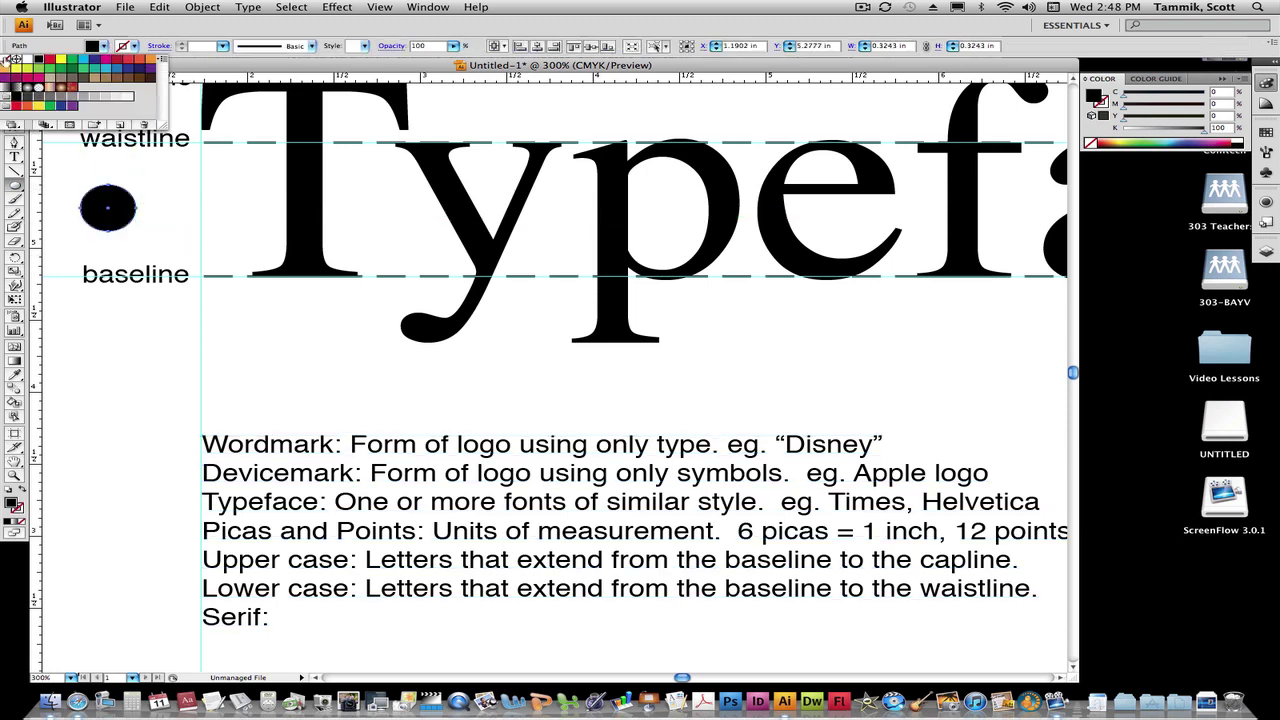
{"action": "left_click", "coordinate": [7, 59]}
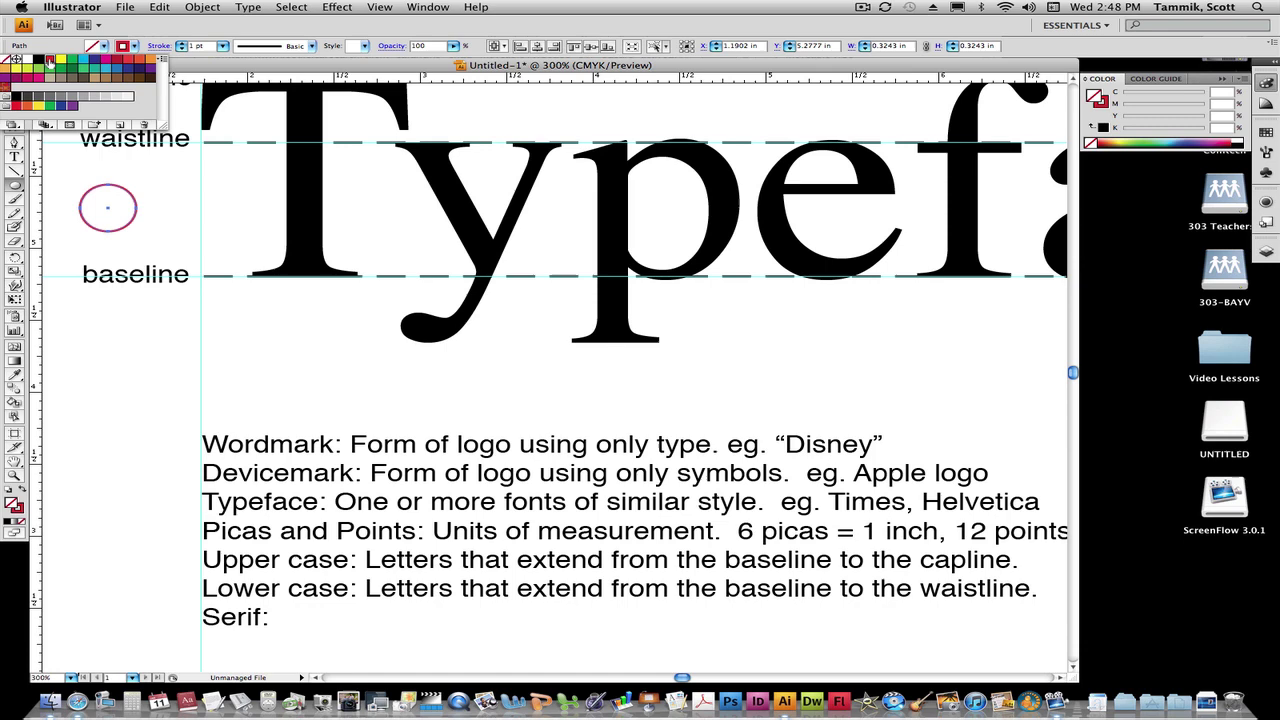
{"action": "left_click", "coordinate": [152, 165]}
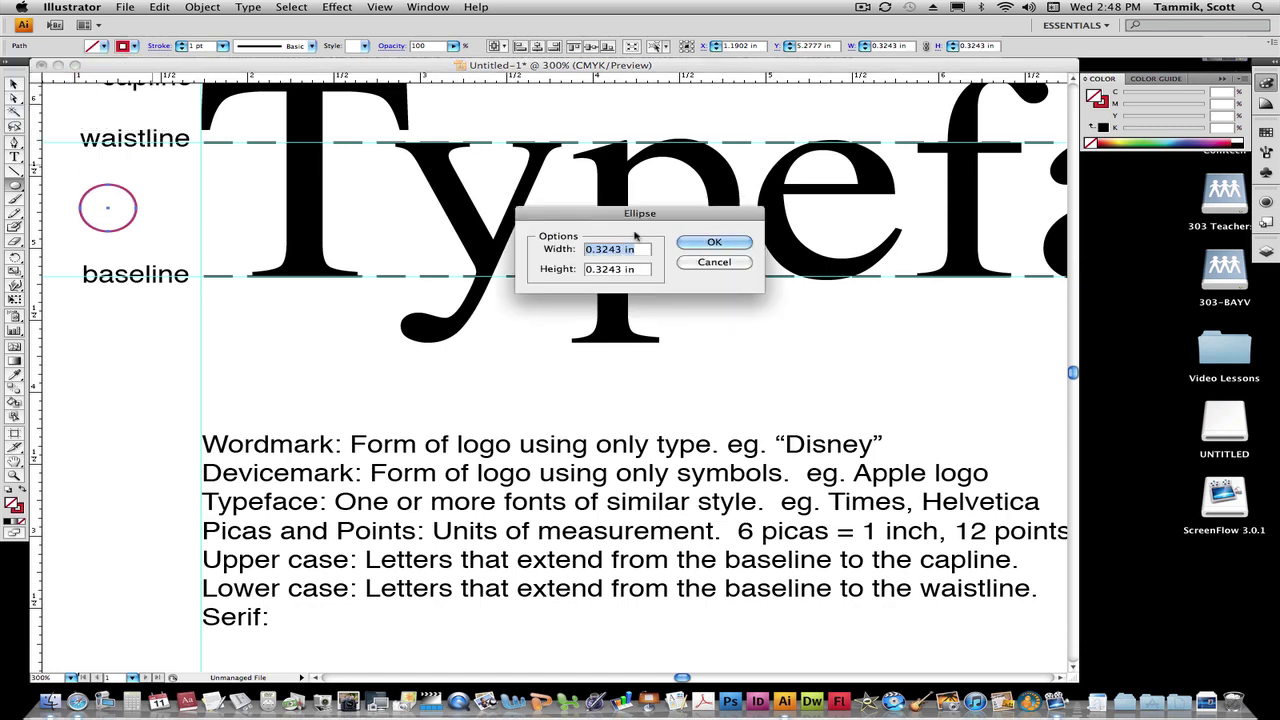
{"action": "left_click", "coordinate": [712, 243]}
Move the red circle onto the serif at the foot of the T
{"action": "key", "text": "v"}
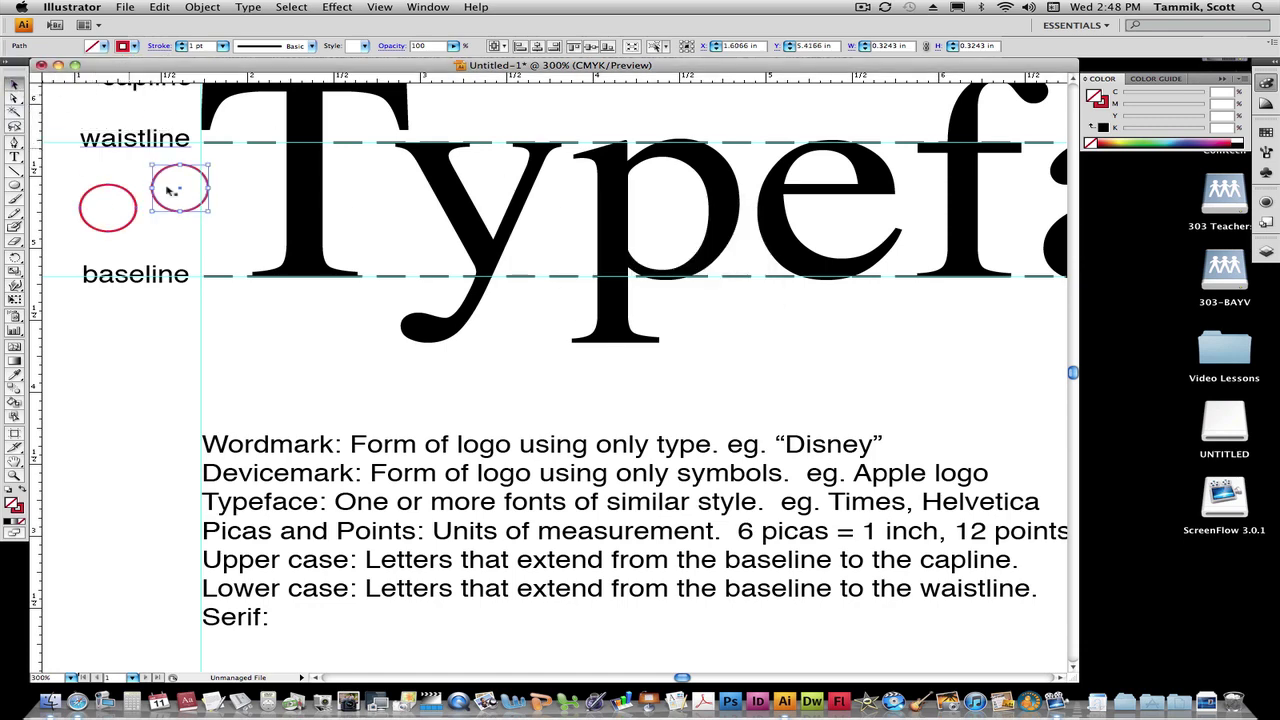
{"action": "left_click_drag", "start_coordinate": [172, 190], "coordinate": [128, 212]}
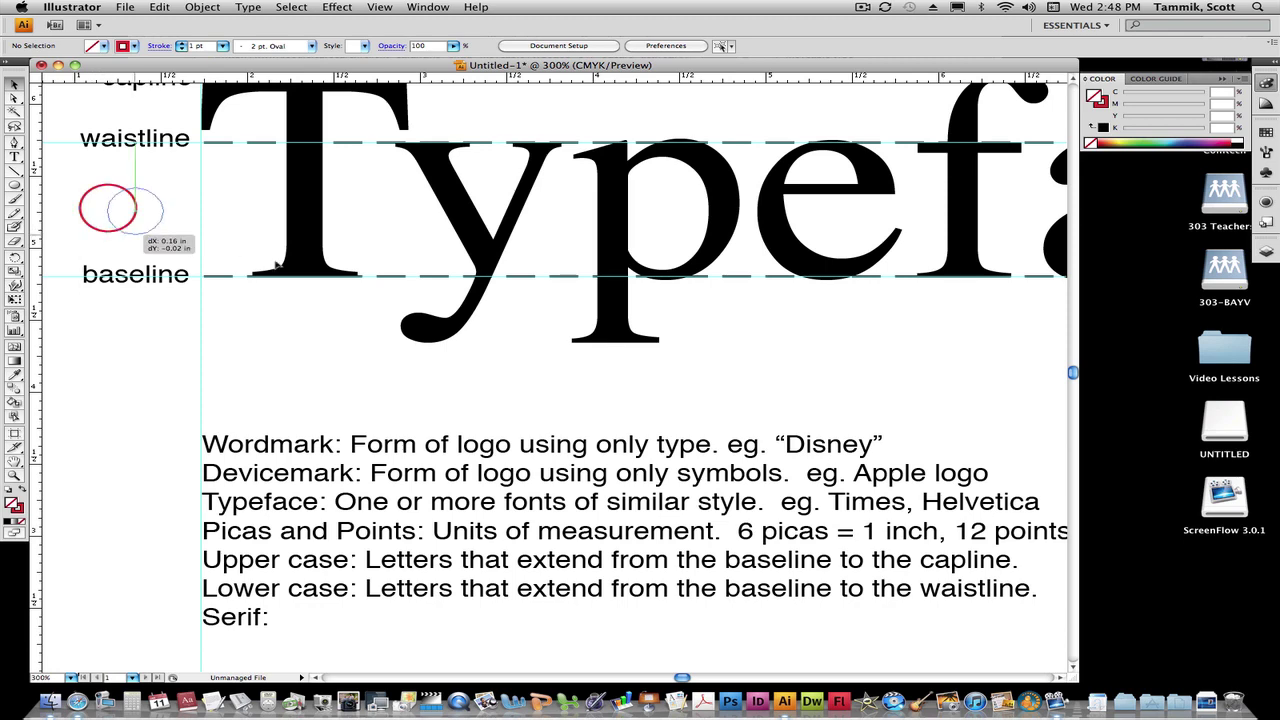
{"action": "left_click_drag", "start_coordinate": [278, 262], "coordinate": [347, 295]}
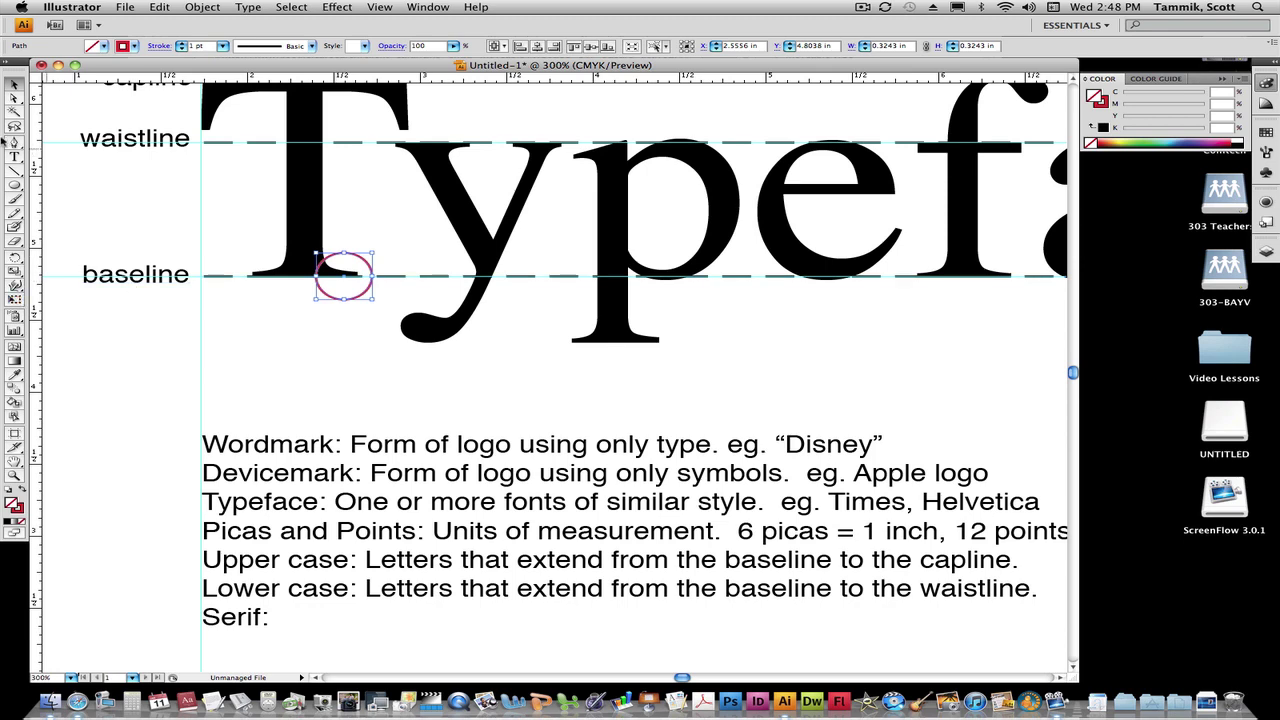
{"action": "left_click", "coordinate": [14, 155]}
{"action": "left_click", "coordinate": [76, 342]}
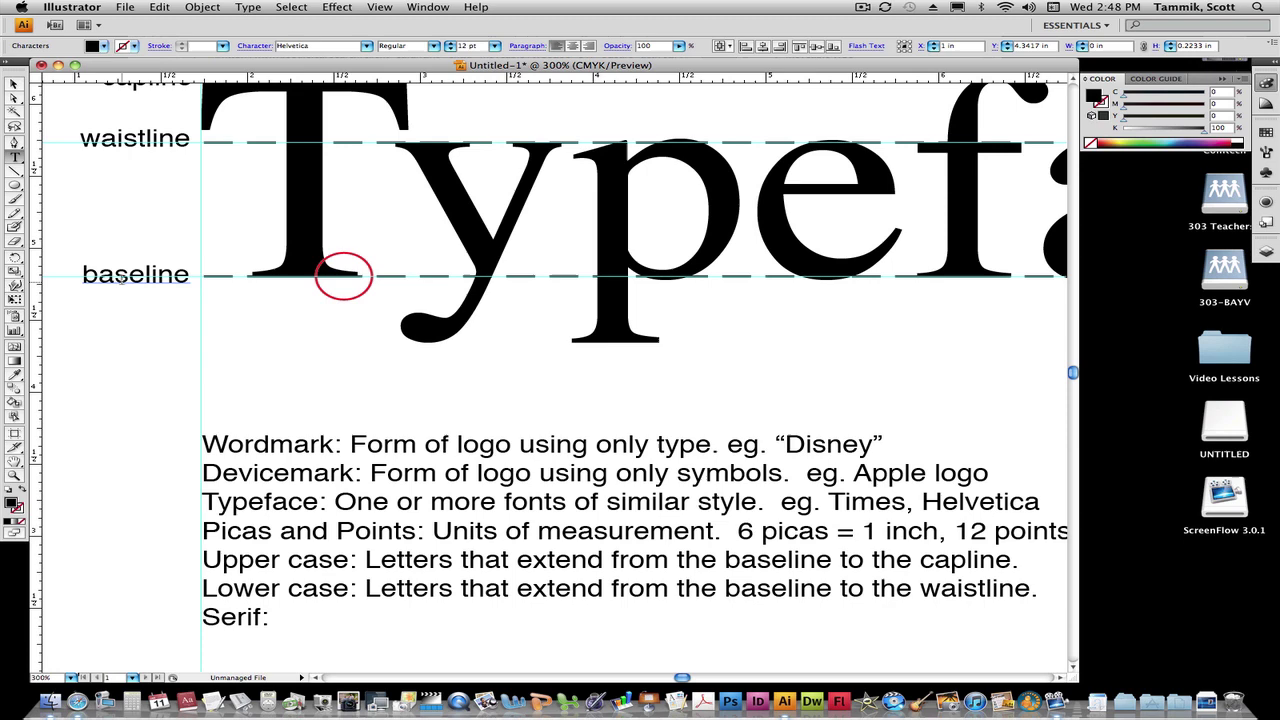
Type a 'Serif' label, place it just below the red circle at the T's foot, then reopen the definitions paragraph for editing
{"action": "type", "text": "Serif"}
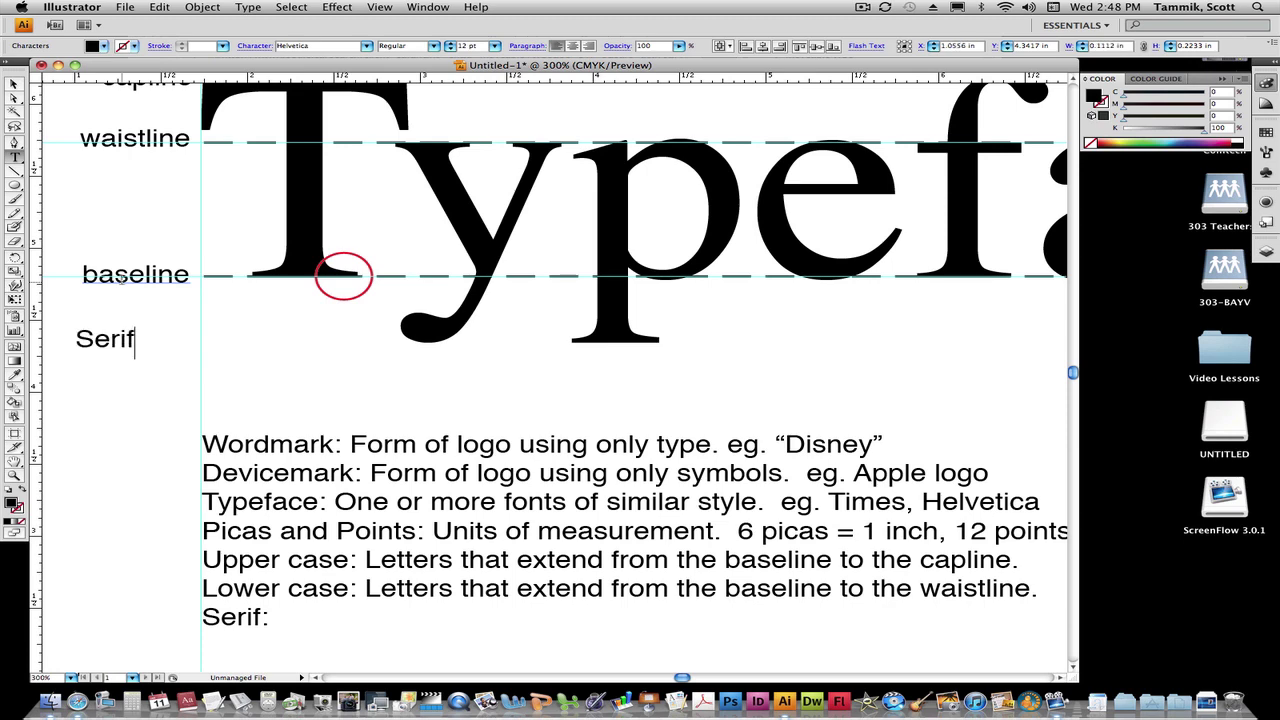
{"action": "left_click", "coordinate": [14, 85]}
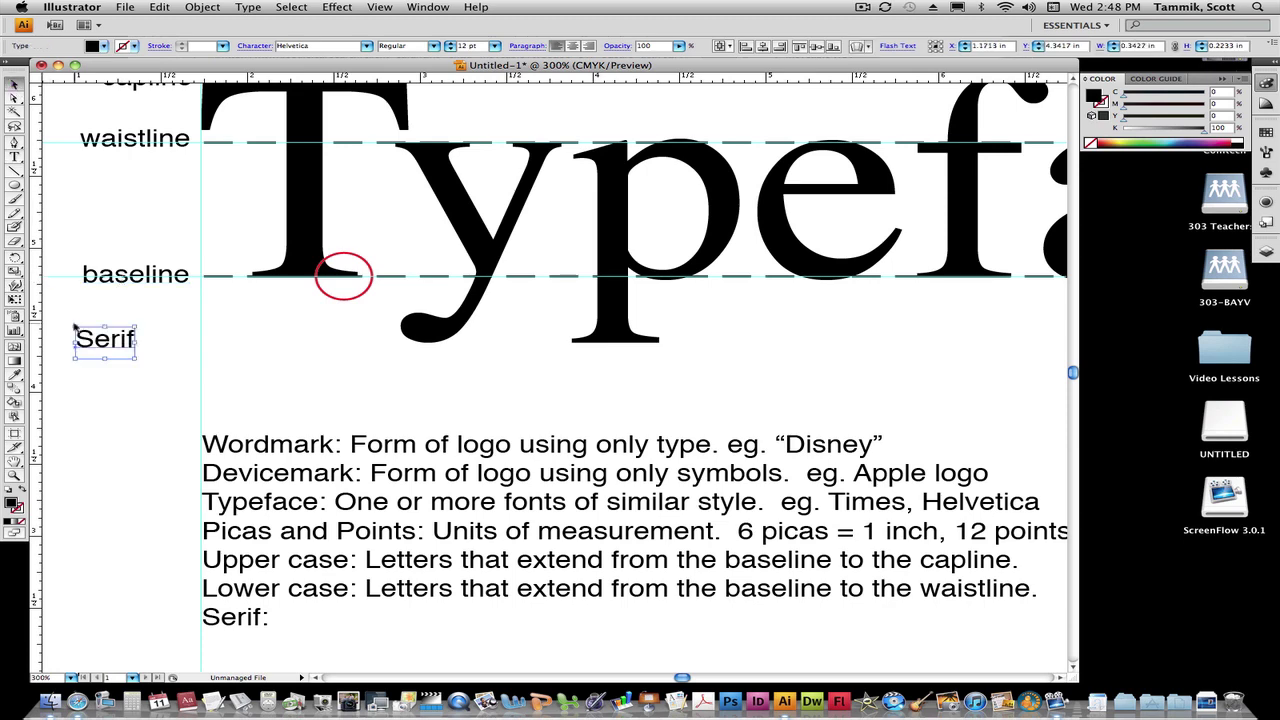
{"action": "left_click_drag", "start_coordinate": [73, 327], "coordinate": [348, 321]}
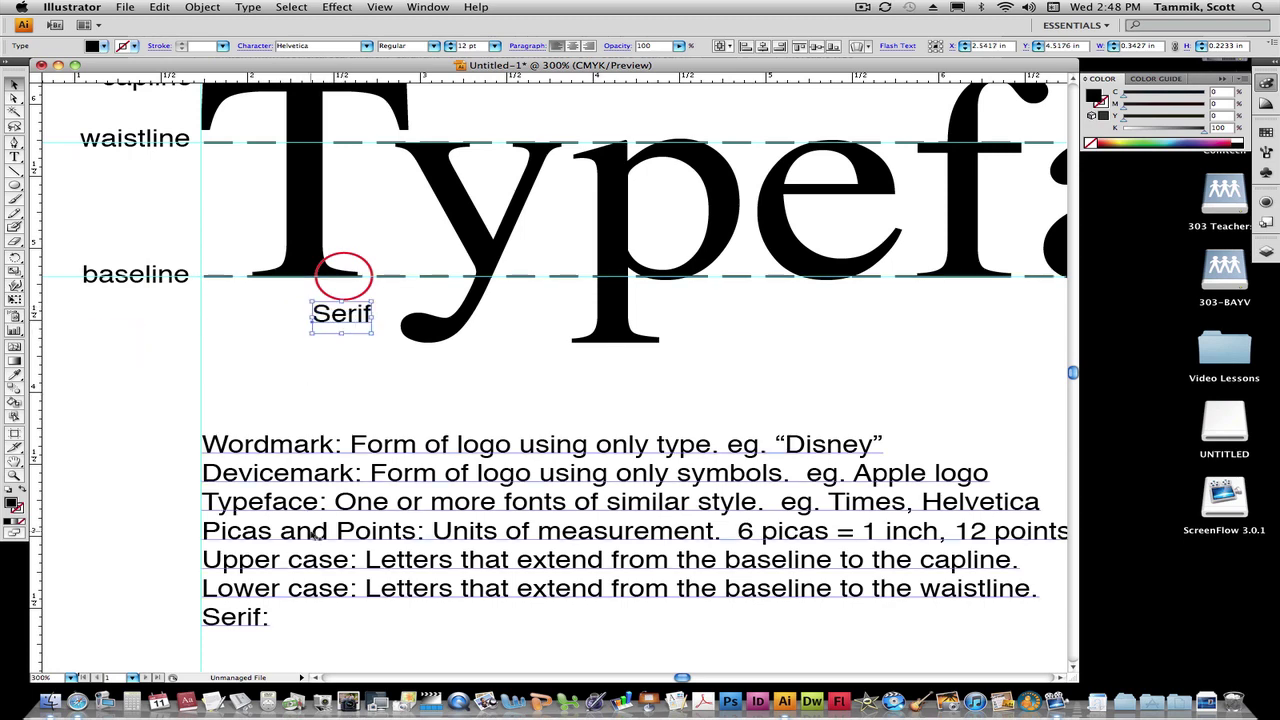
{"action": "left_click", "coordinate": [258, 620]}
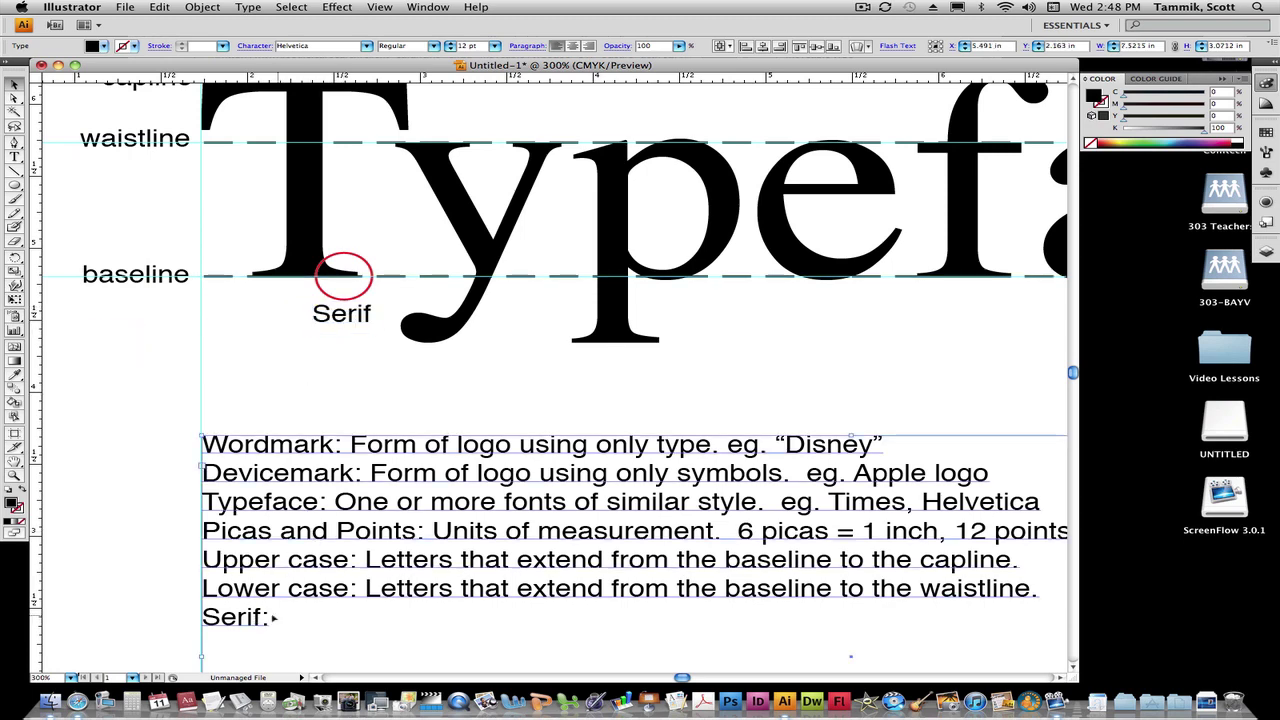
{"action": "double_click", "coordinate": [275, 612]}
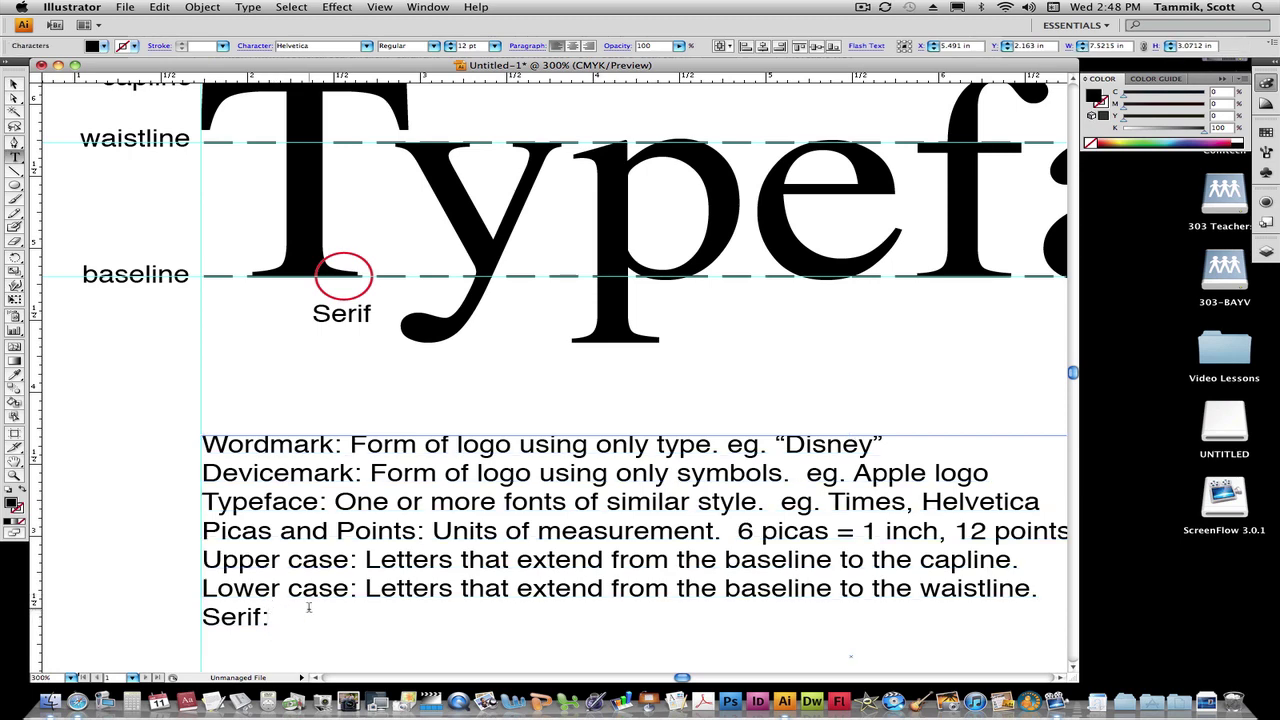
Define Serif as 'Decorative elements found on a font'
{"action": "type", "text": "Decorat"}
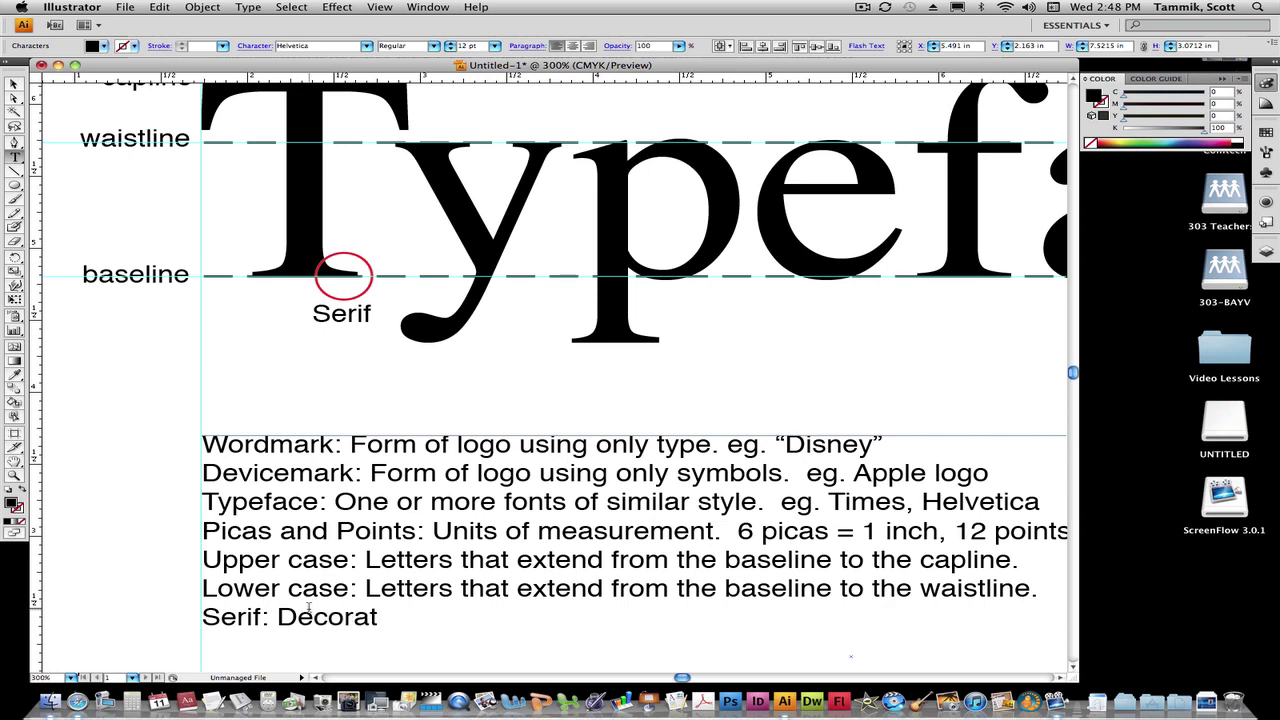
{"action": "type", "text": "ive elem"}
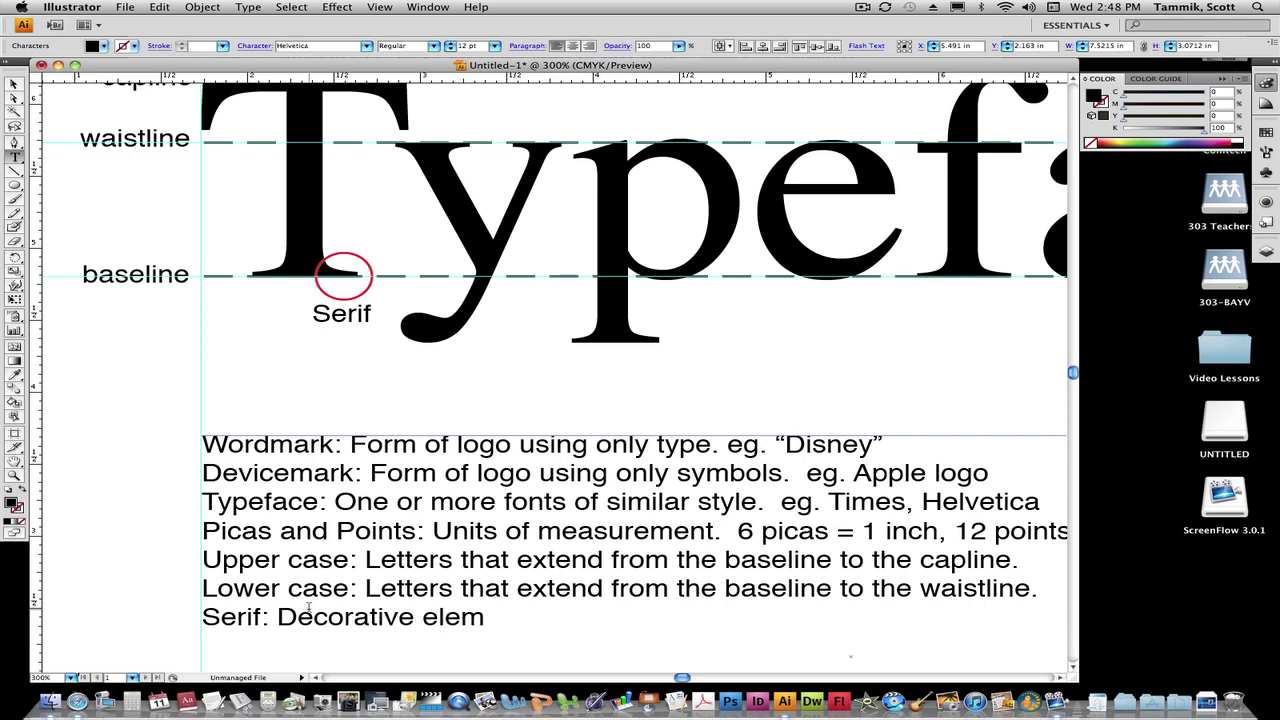
{"action": "type", "text": "ents fround on a fo"}
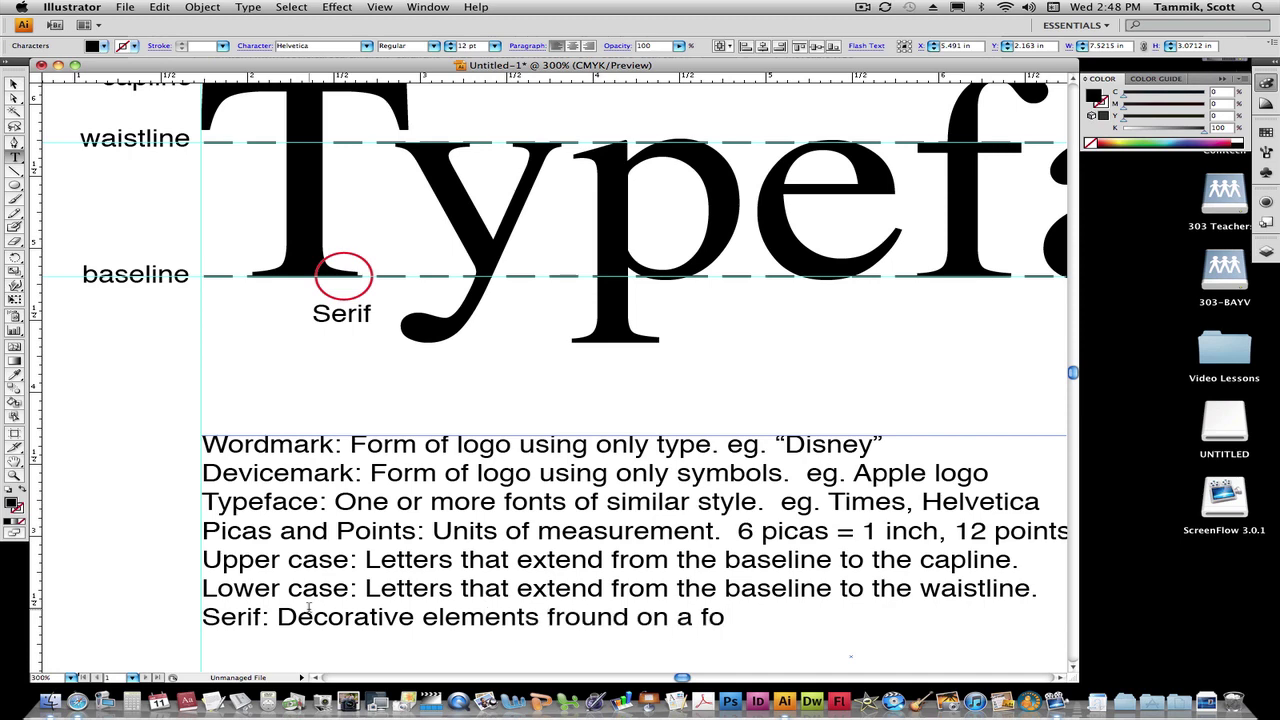
{"action": "type", "text": "nt"}
{"action": "key", "text": "BackSpace"}
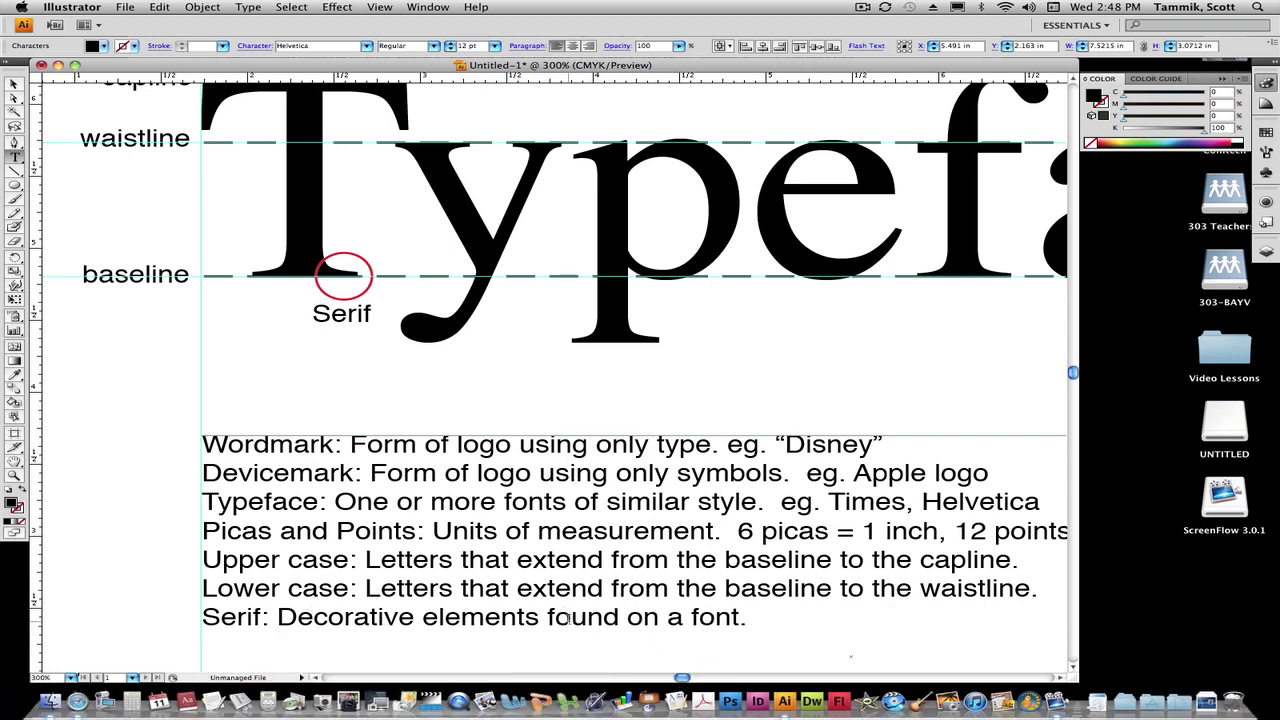
{"action": "left_click", "coordinate": [805, 617]}
Add a 'Sans-Serif:' entry reading 'Without decorative elements found on a font'
{"action": "key", "text": "Return"}
{"action": "type", "text": "Sans-Serif"}
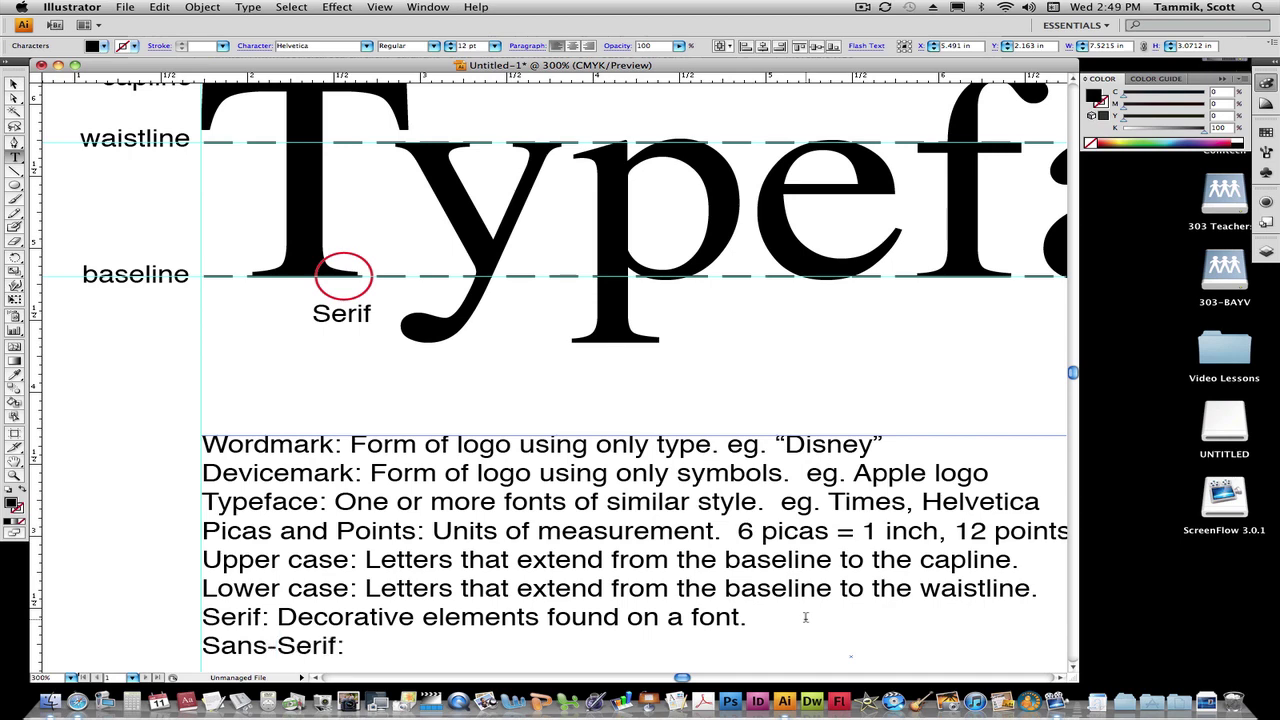
{"action": "type", "text": ":"}
{"action": "left_click_drag", "start_coordinate": [282, 616], "coordinate": [748, 618]}
{"action": "key", "text": "super+c"}
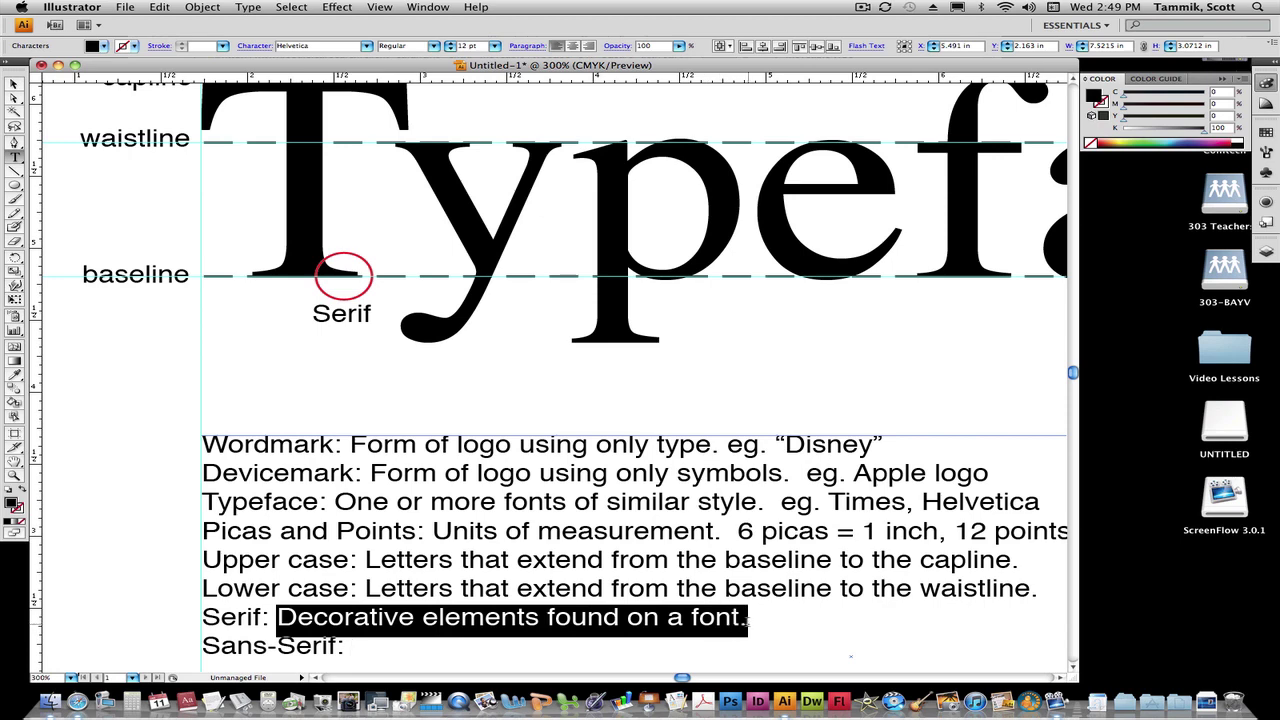
{"action": "left_click", "coordinate": [395, 651]}
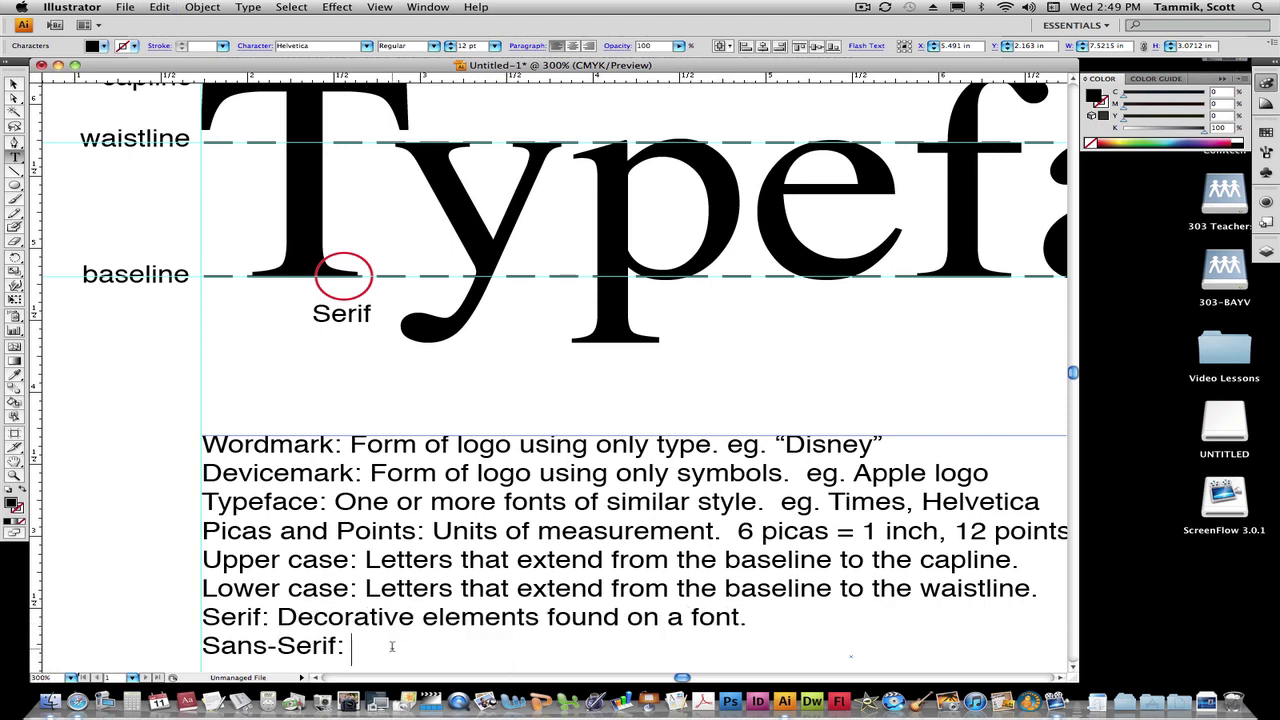
{"action": "type", "text": "Without"}
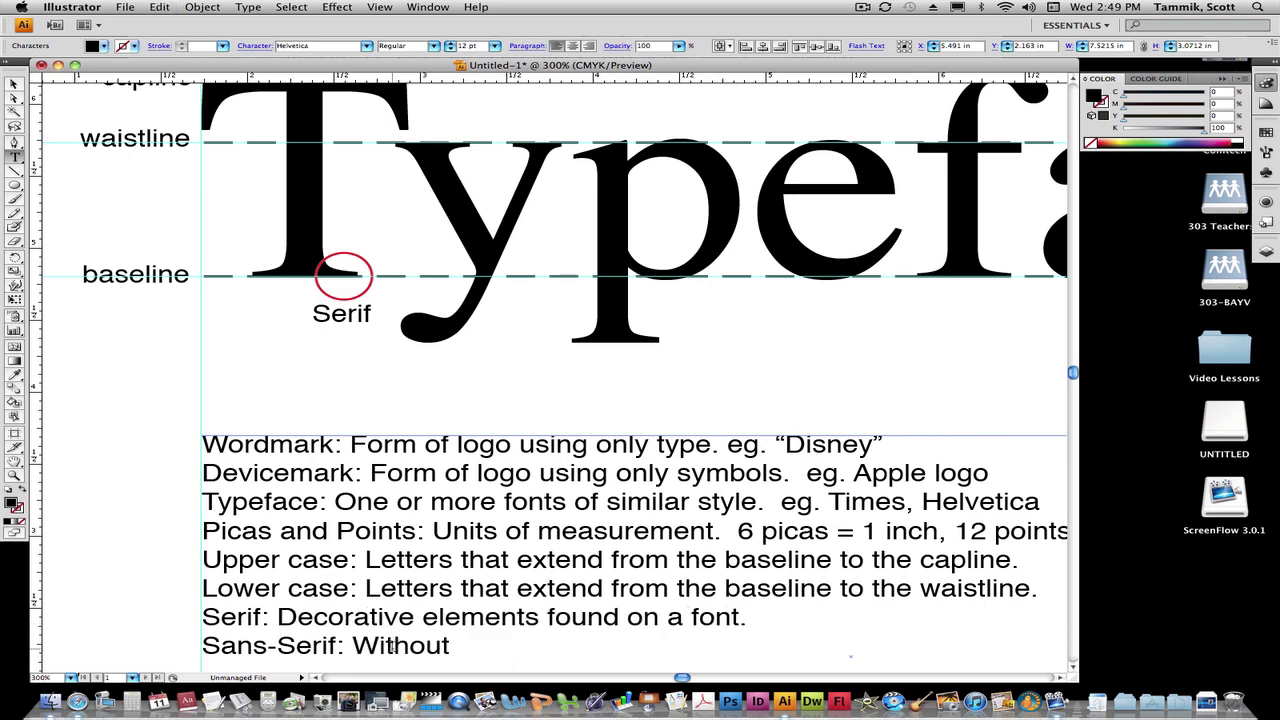
{"action": "key", "text": "super+v"}
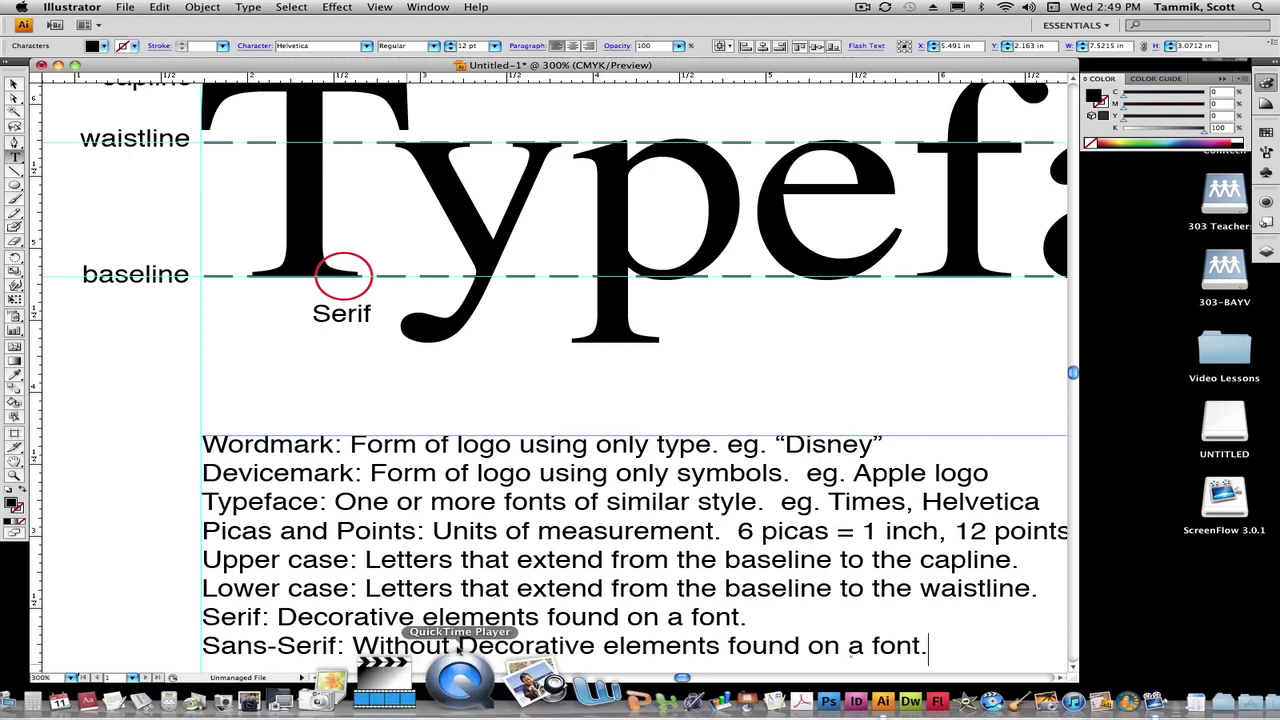
{"action": "left_click", "coordinate": [478, 645]}
{"action": "key", "text": "BackSpace"}
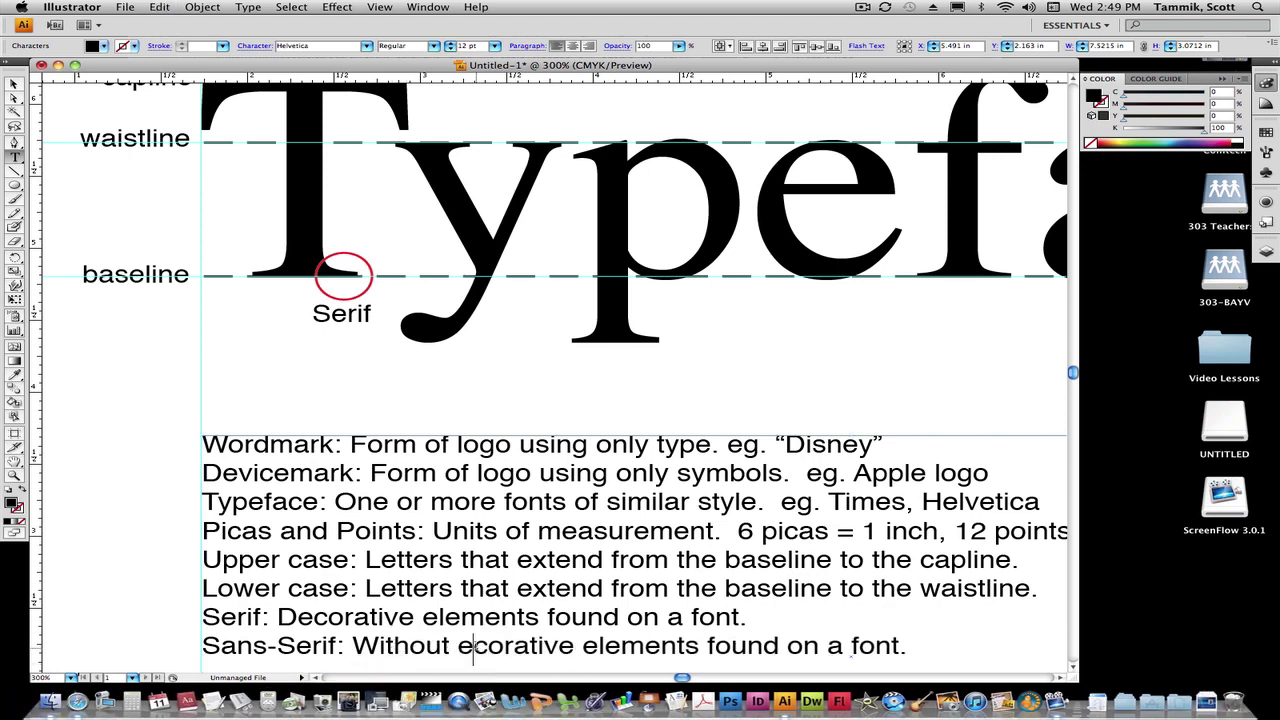
{"action": "type", "text": "d"}
Append 'eg. Times' to the Serif definition and 'eg. Arial' to the Sans-Serif one
{"action": "left_click", "coordinate": [759, 612]}
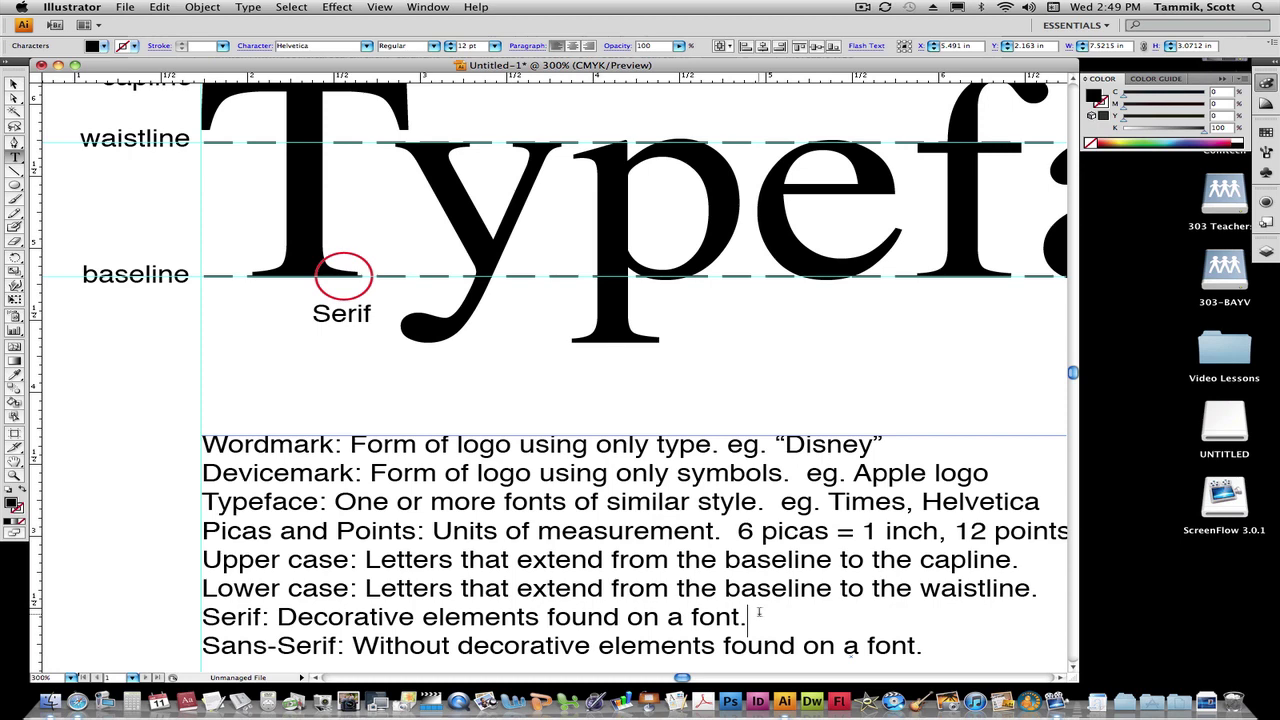
{"action": "type", "text": "eg. Times"}
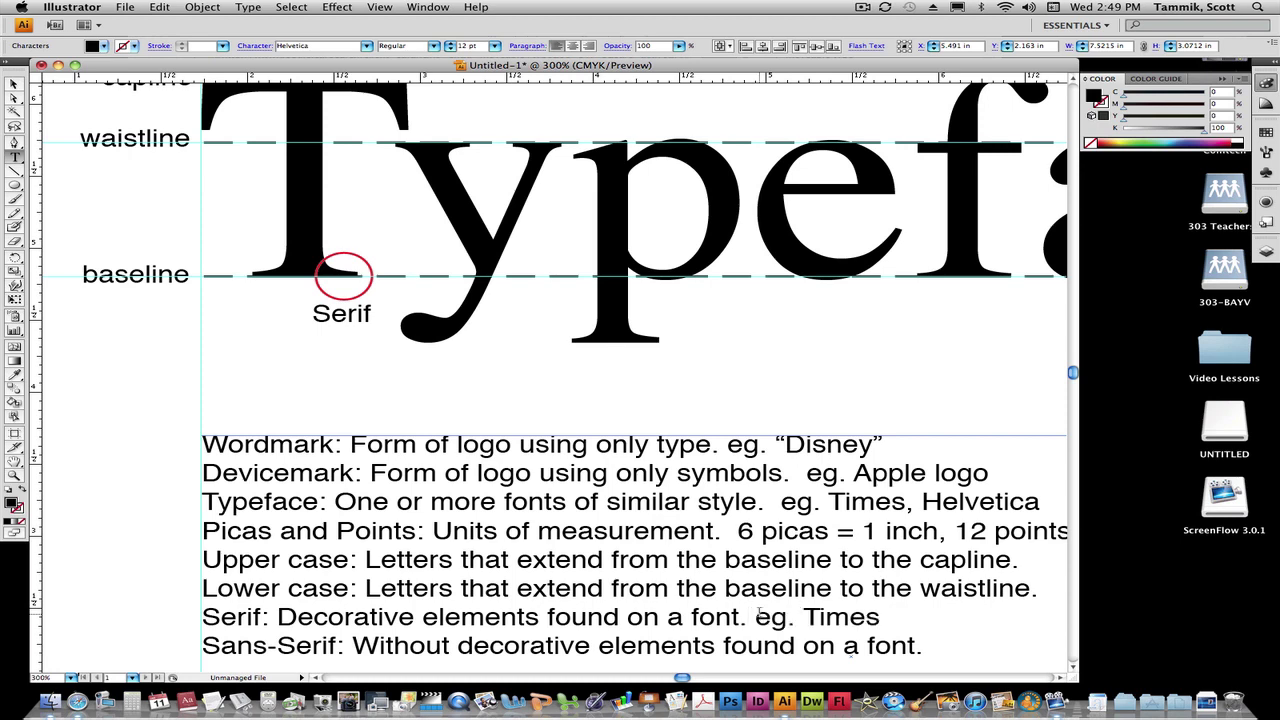
{"action": "left_click", "coordinate": [939, 644]}
{"action": "type", "text": "eg. Arial"}
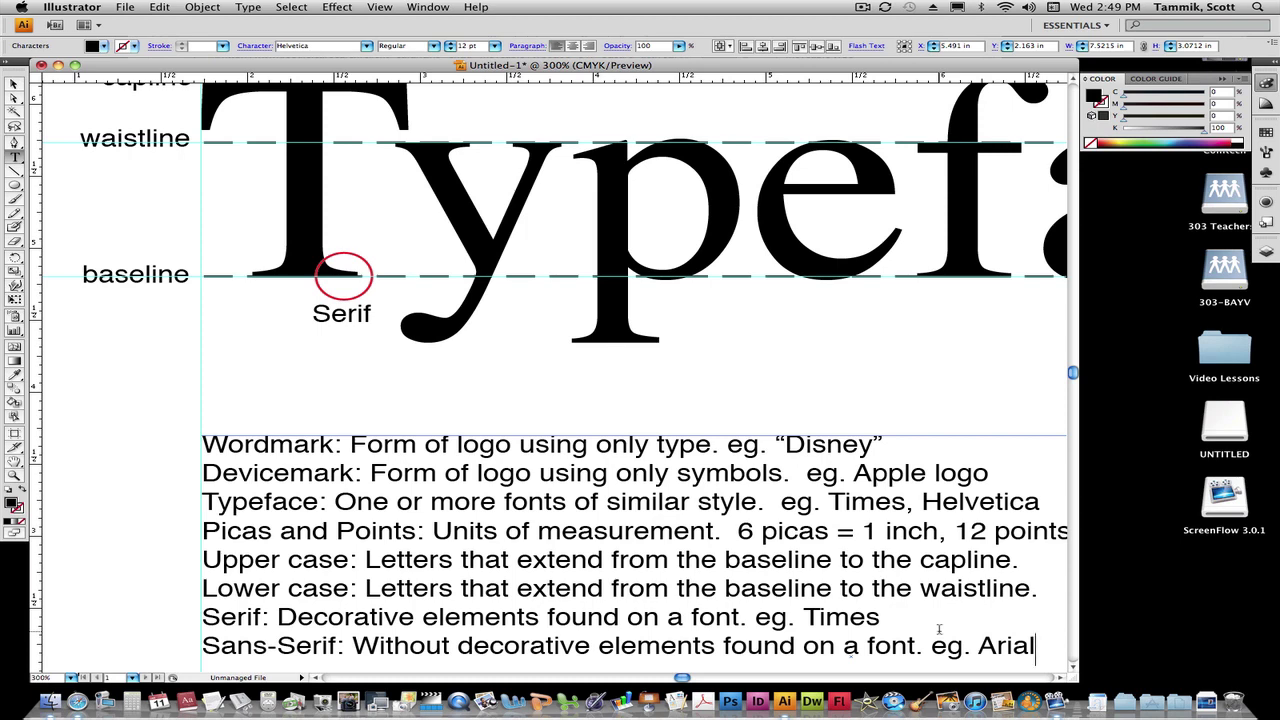
Scroll the artboard so the definitions list sits at the top of the view
{"action": "scroll", "coordinate": [939, 628], "scroll_direction": "down", "scroll_amount": 10}
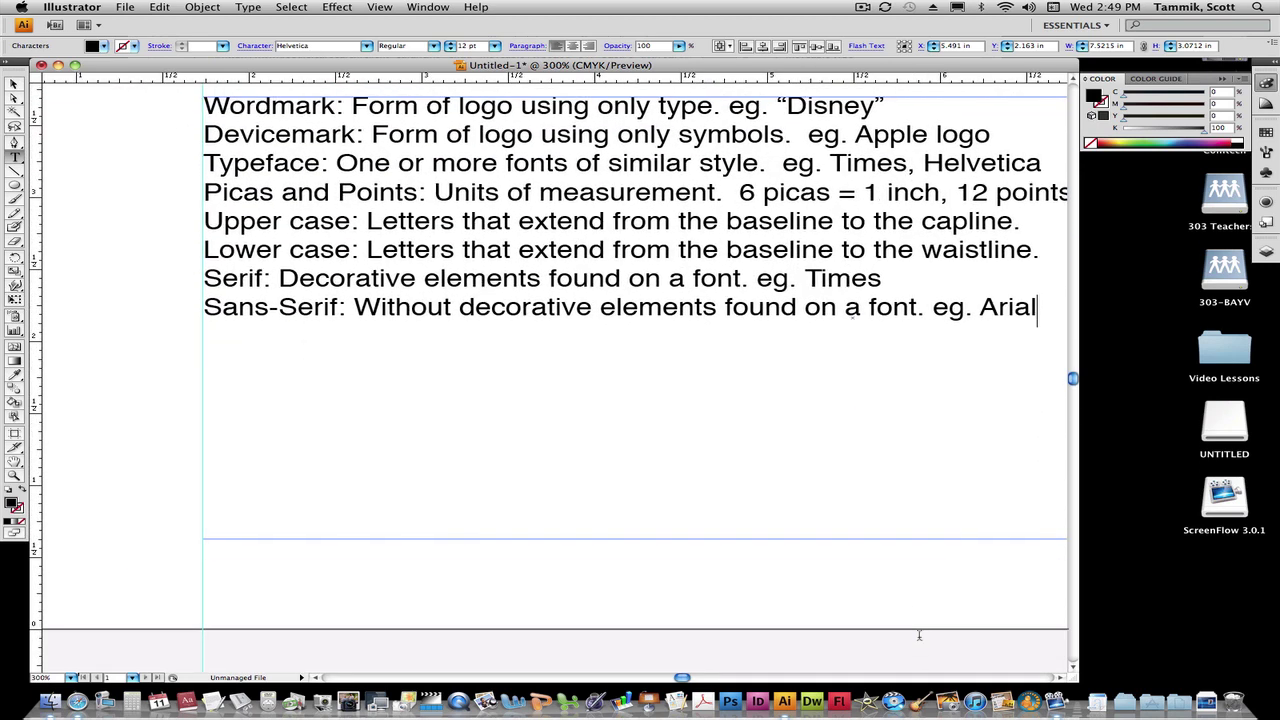
{"action": "scroll", "coordinate": [919, 635], "scroll_direction": "up", "scroll_amount": 1}
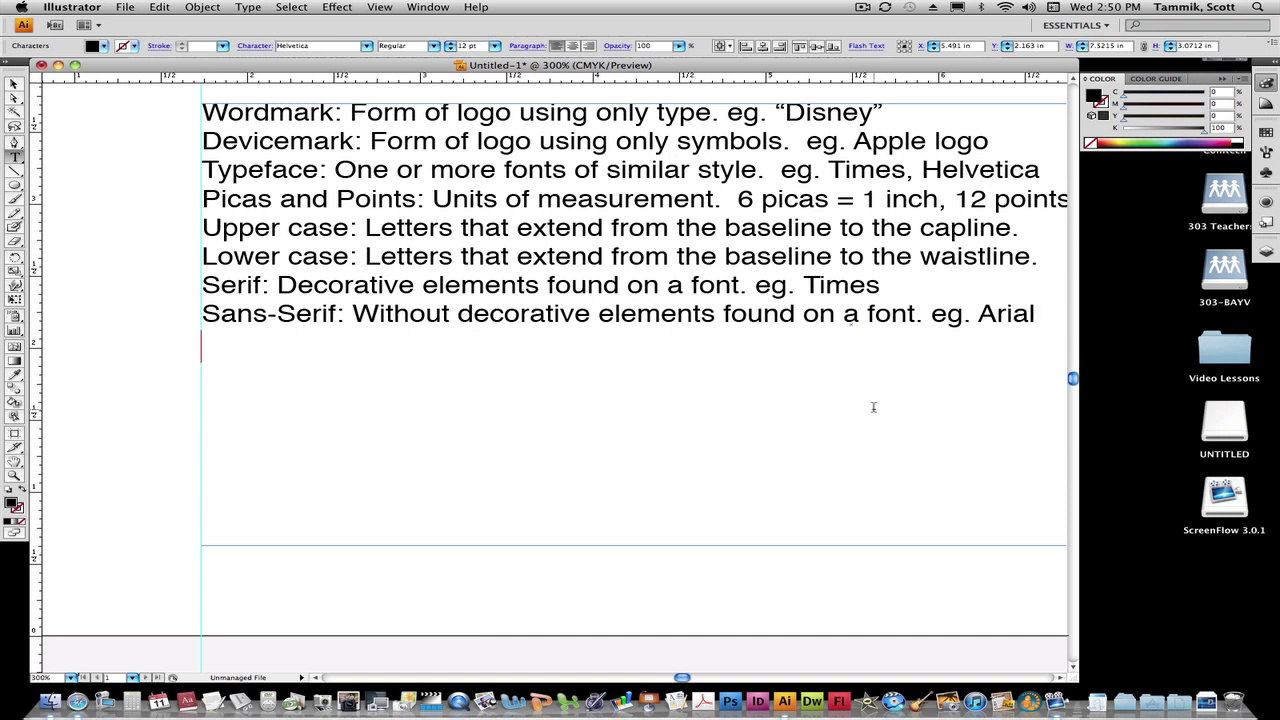
Type the entry 'Kerning: Space between letters. eg. Kerning'
{"action": "type", "text": "Kerning:"}
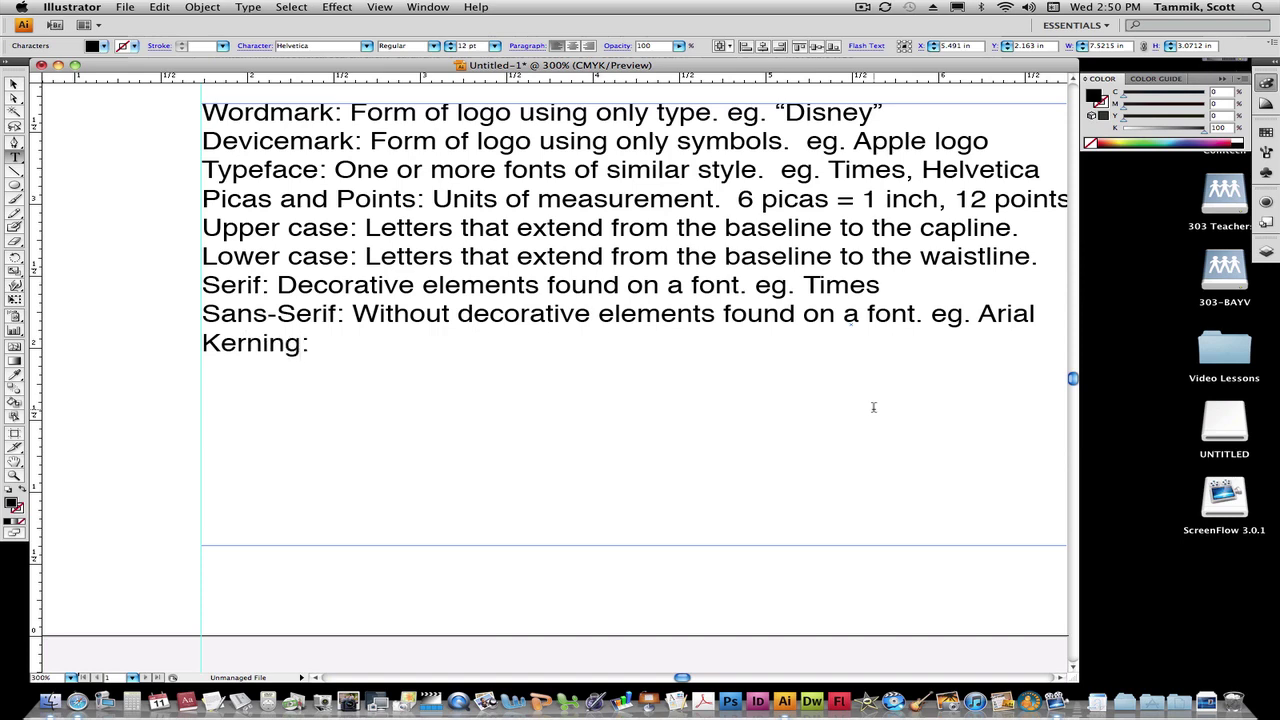
{"action": "type", "text": " Space b"}
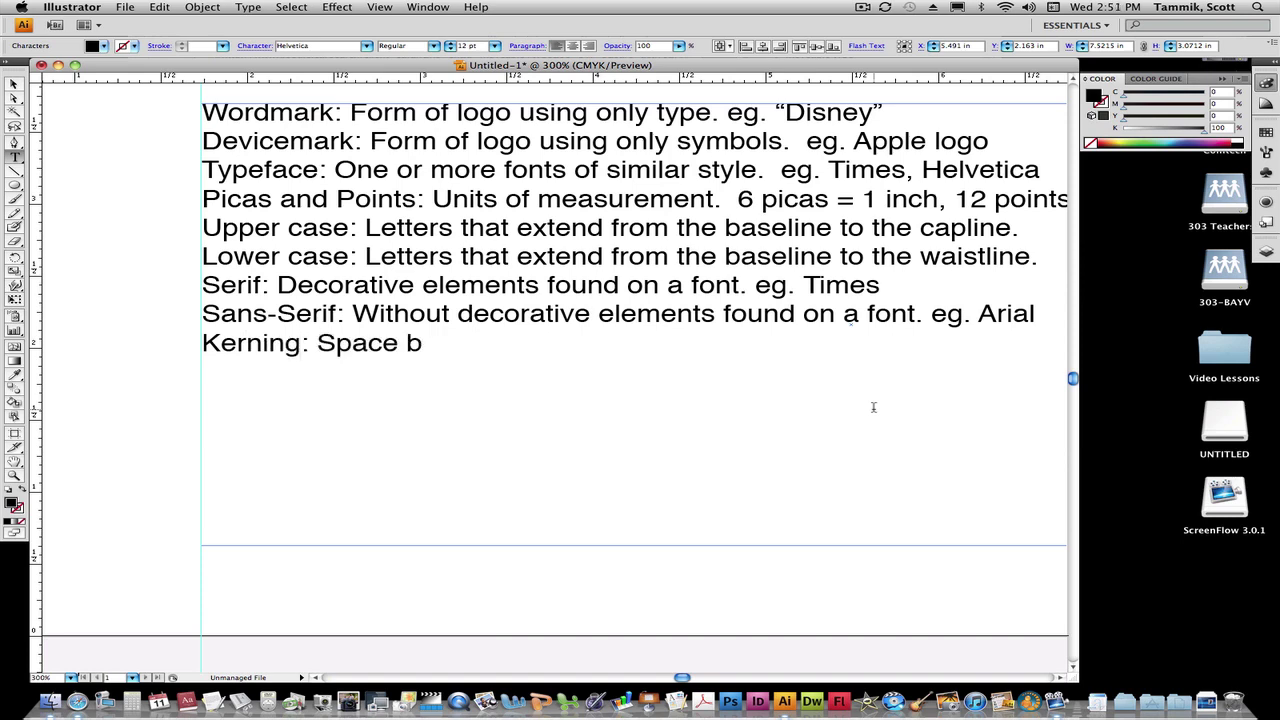
{"action": "type", "text": "etween"}
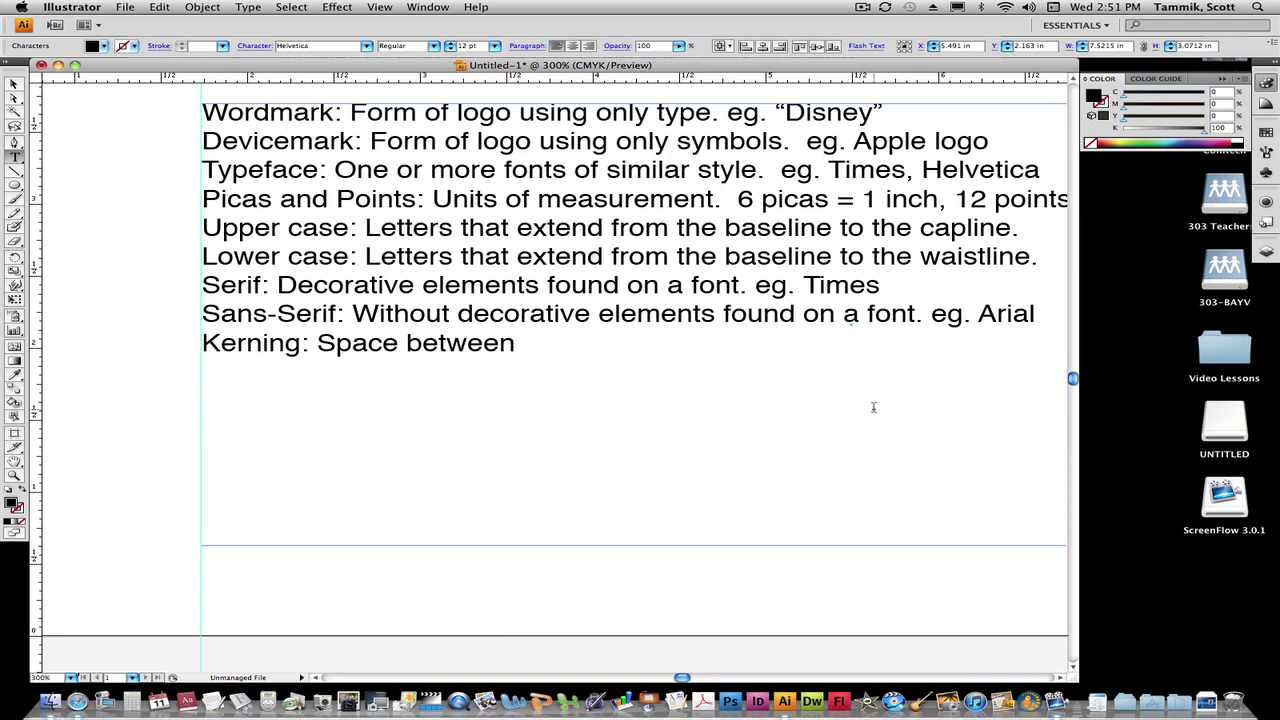
{"action": "type", "text": " letters"}
{"action": "type", "text": "."}
{"action": "type", "text": "  Ke"}
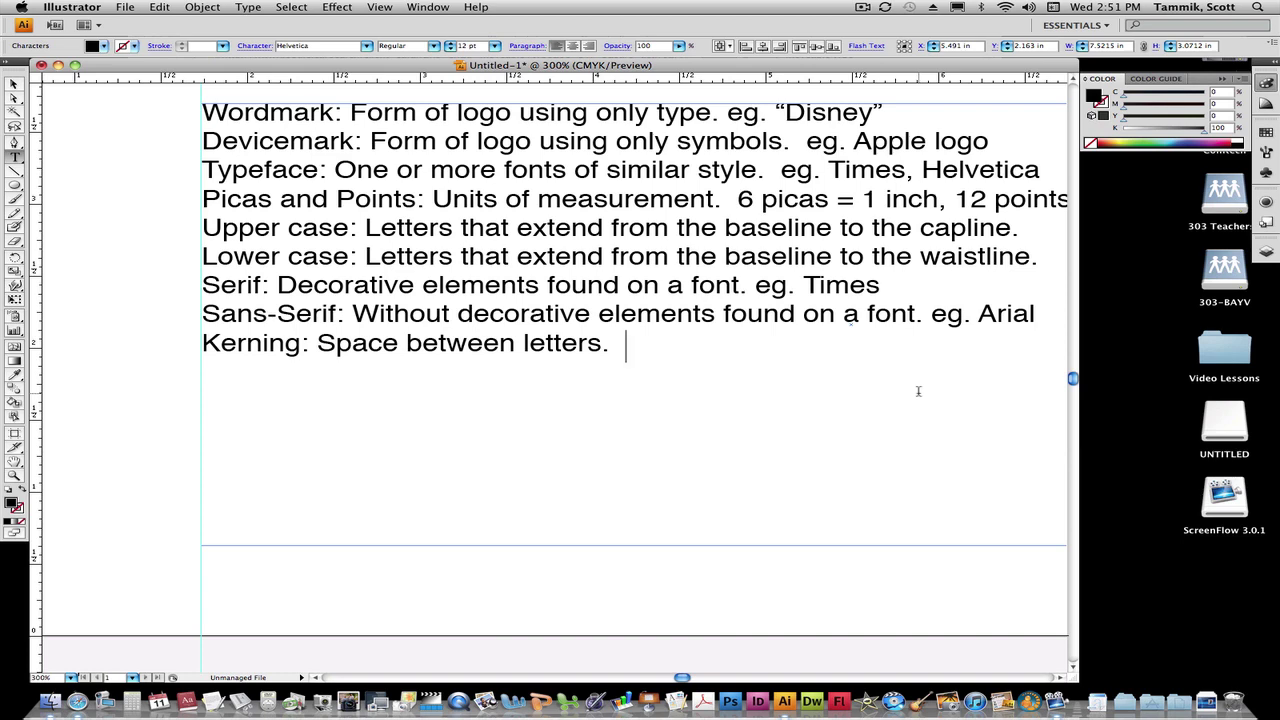
{"action": "type", "text": "rning"}
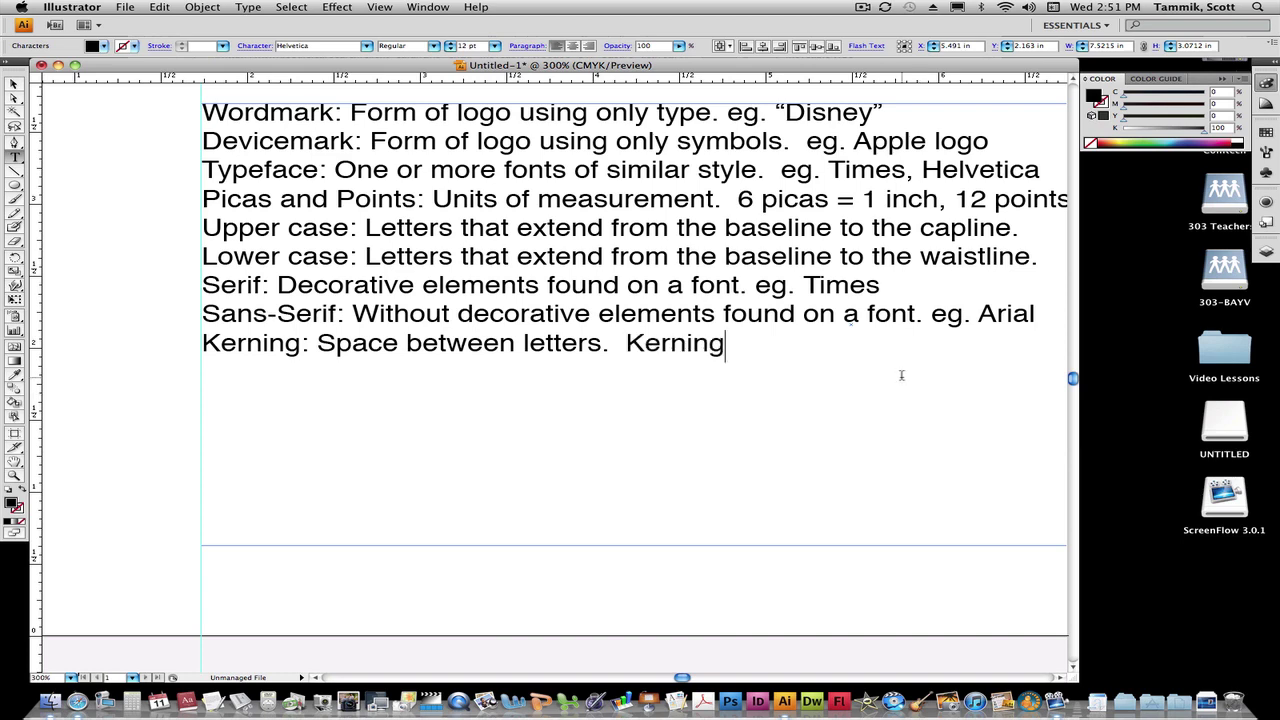
{"action": "left_click_drag", "start_coordinate": [645, 342], "coordinate": [626, 342]}
{"action": "left_click", "coordinate": [627, 342]}
{"action": "type", "text": "eg."}
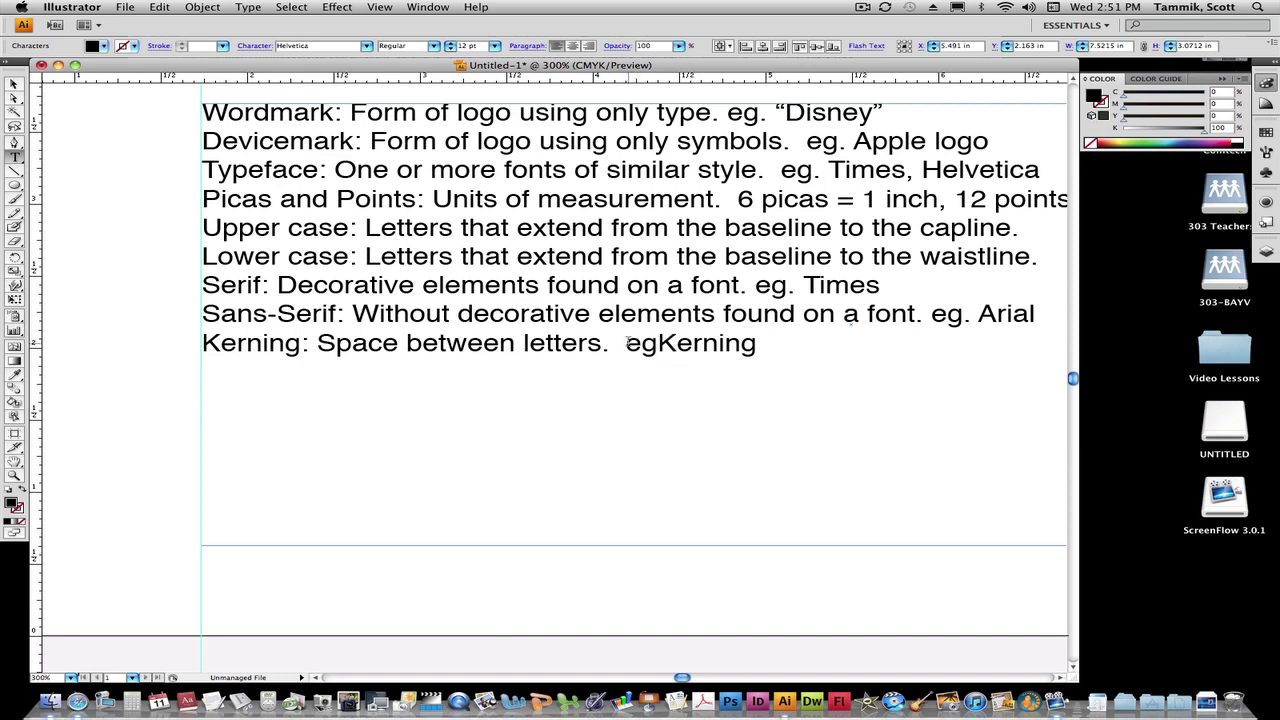
Paste a second copy of the word 'Kerning' at the end of the line and select it
{"action": "double_click", "coordinate": [711, 344]}
{"action": "key", "text": "super+c"}
{"action": "left_click", "coordinate": [794, 346]}
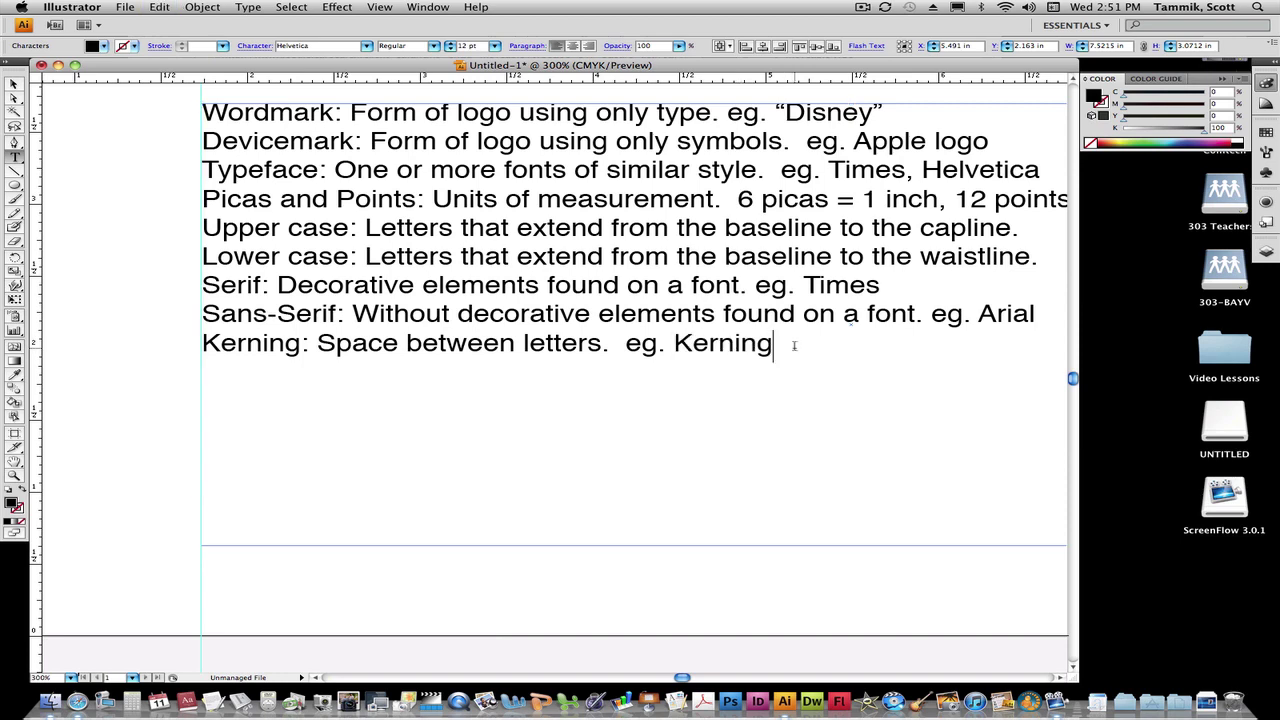
{"action": "key", "text": "super+v"}
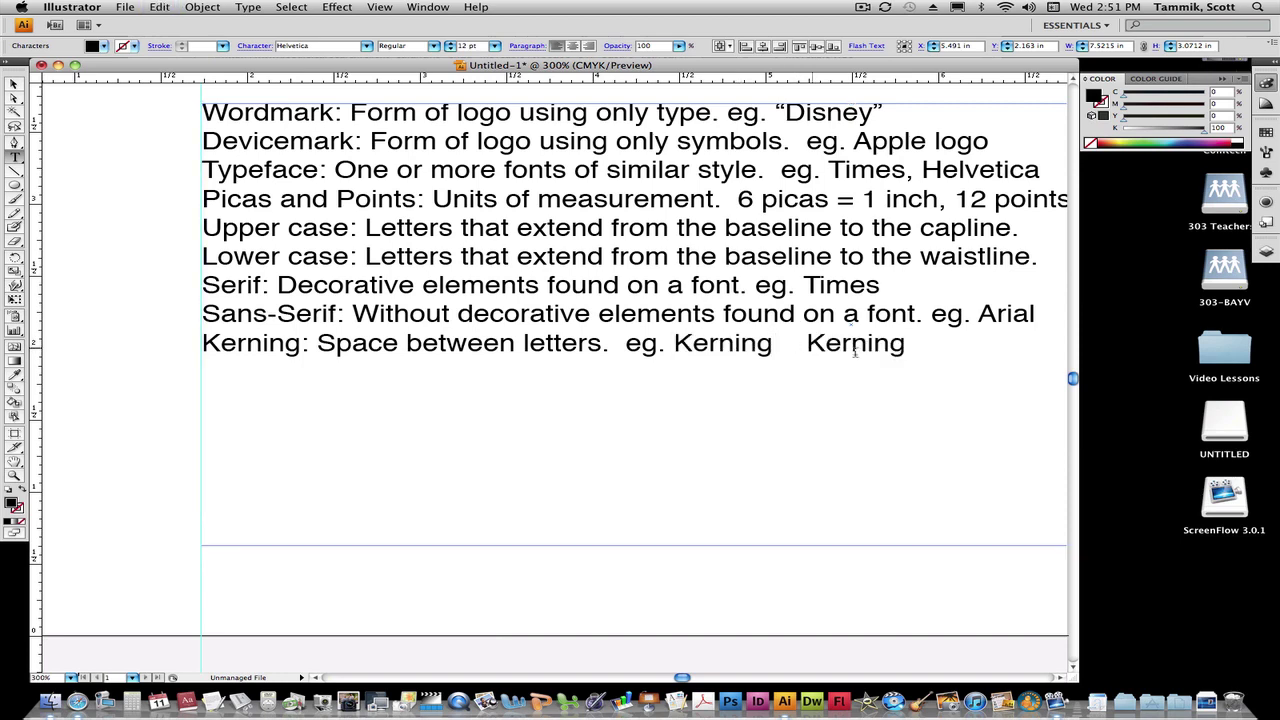
{"action": "double_click", "coordinate": [856, 345]}
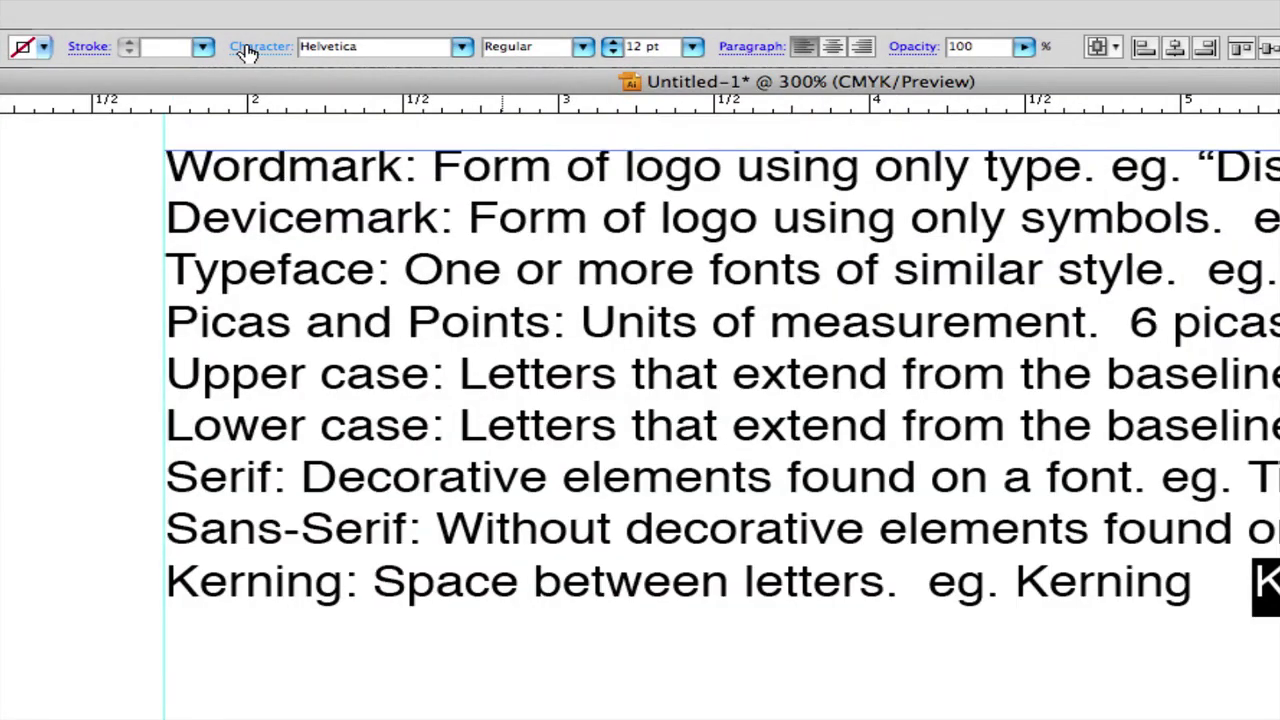
Set the second 'Kerning' to a tracking of 200 so its letters spread wide
{"action": "left_click", "coordinate": [248, 47]}
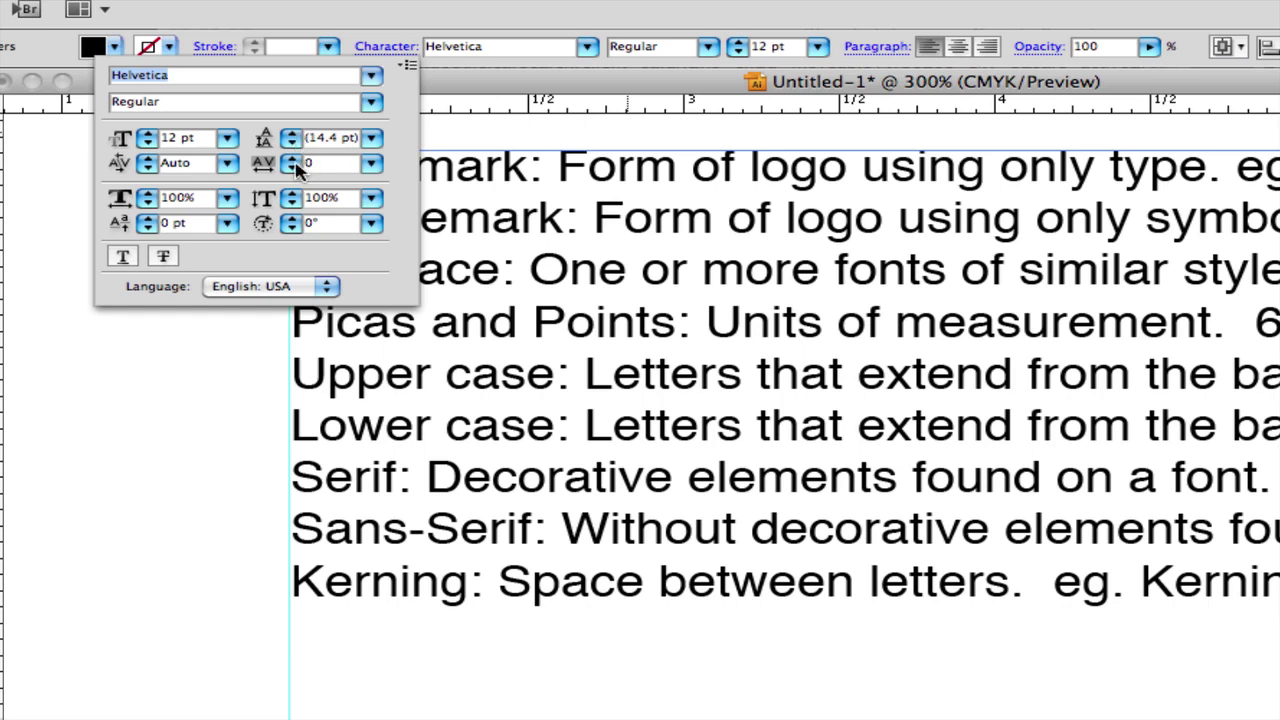
{"action": "left_click", "coordinate": [372, 166]}
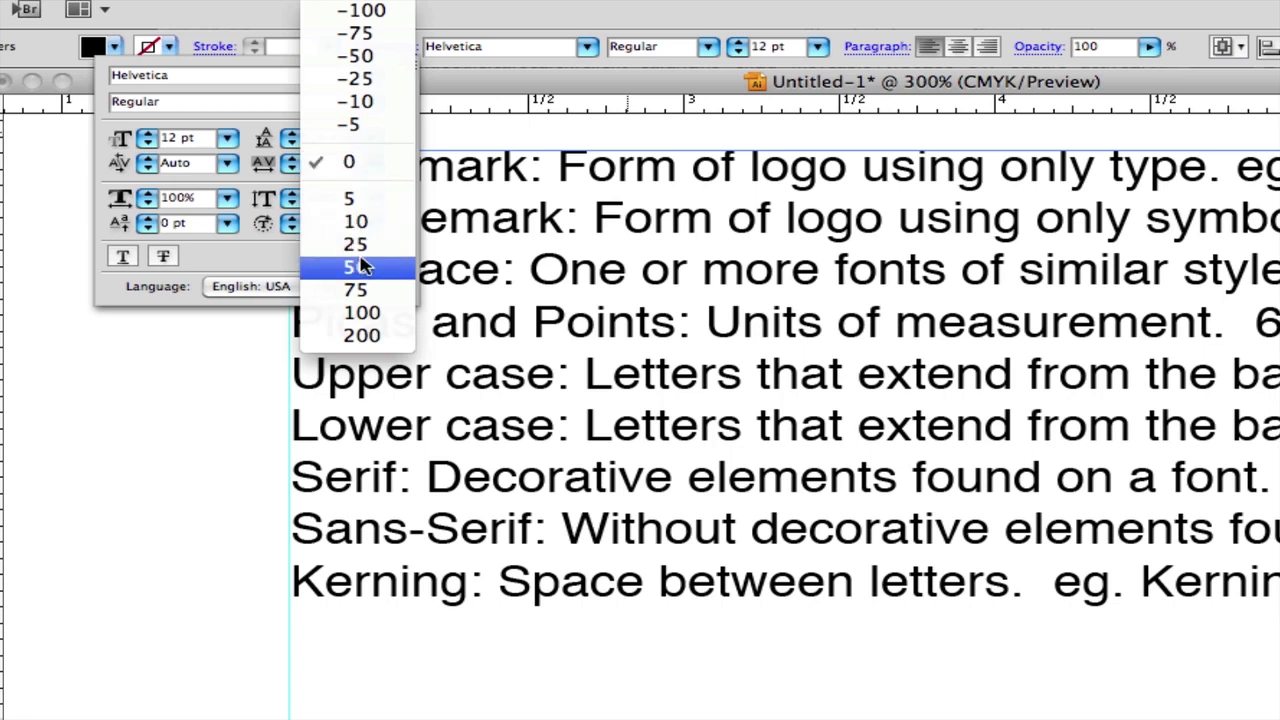
{"action": "left_click", "coordinate": [372, 338]}
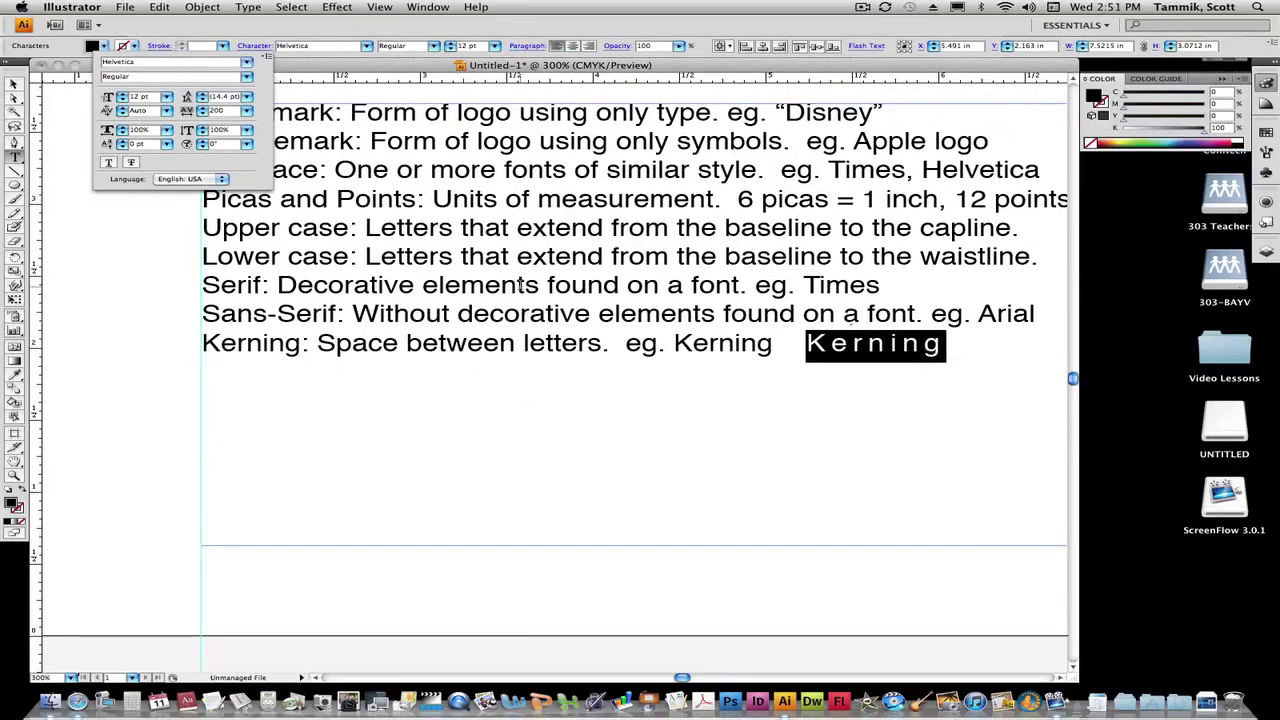
{"action": "left_click", "coordinate": [905, 343]}
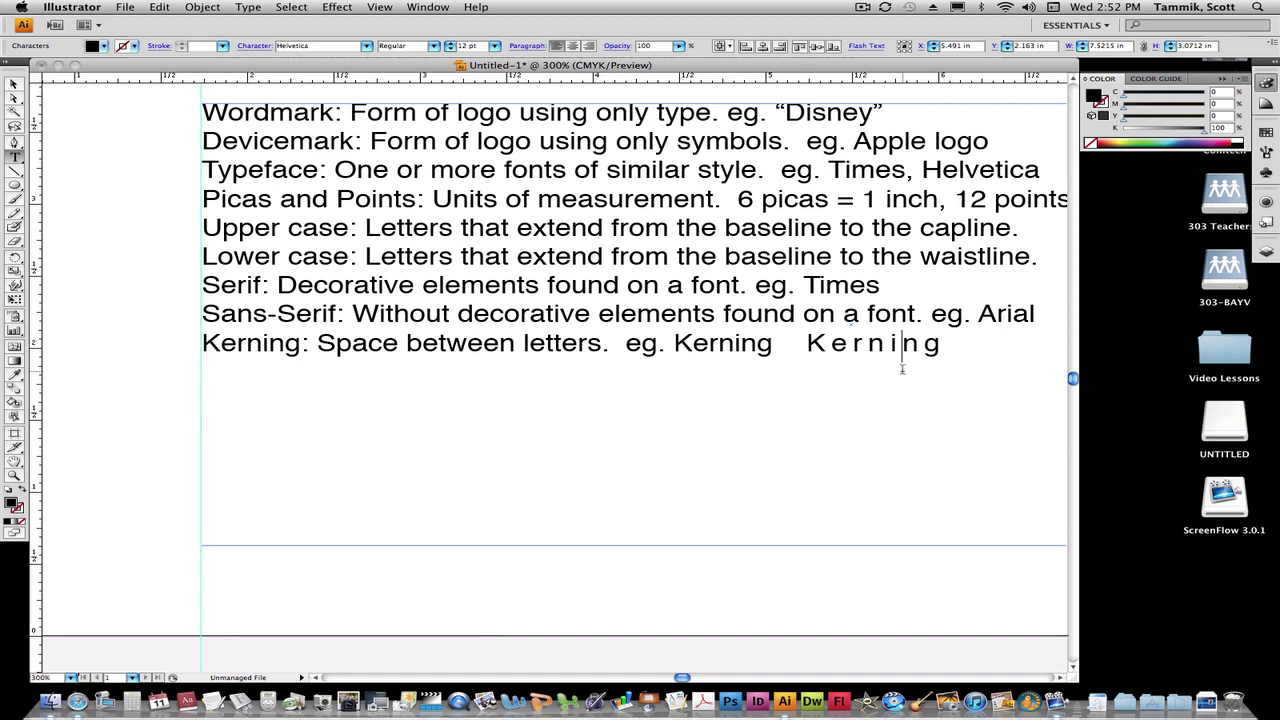
Start a new line with the word 'Leading', correcting the mistyped capital E
{"action": "left_click", "coordinate": [945, 348]}
{"action": "type", "text": "LEading"}
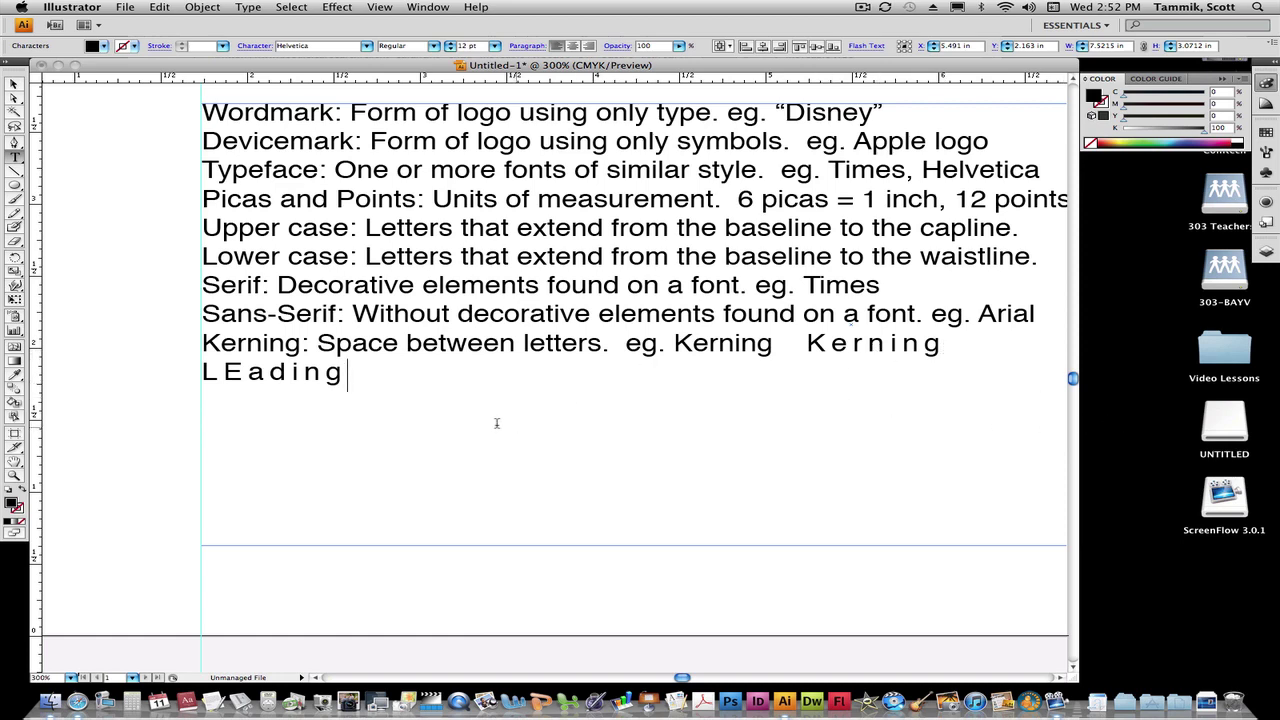
{"action": "left_click", "coordinate": [234, 368]}
{"action": "key", "text": "Delete"}
{"action": "type", "text": "e"}
Reset the tracking of 'Leading' to 0 and add the definition 'Space between lines of type:'
{"action": "key", "text": "super+a"}
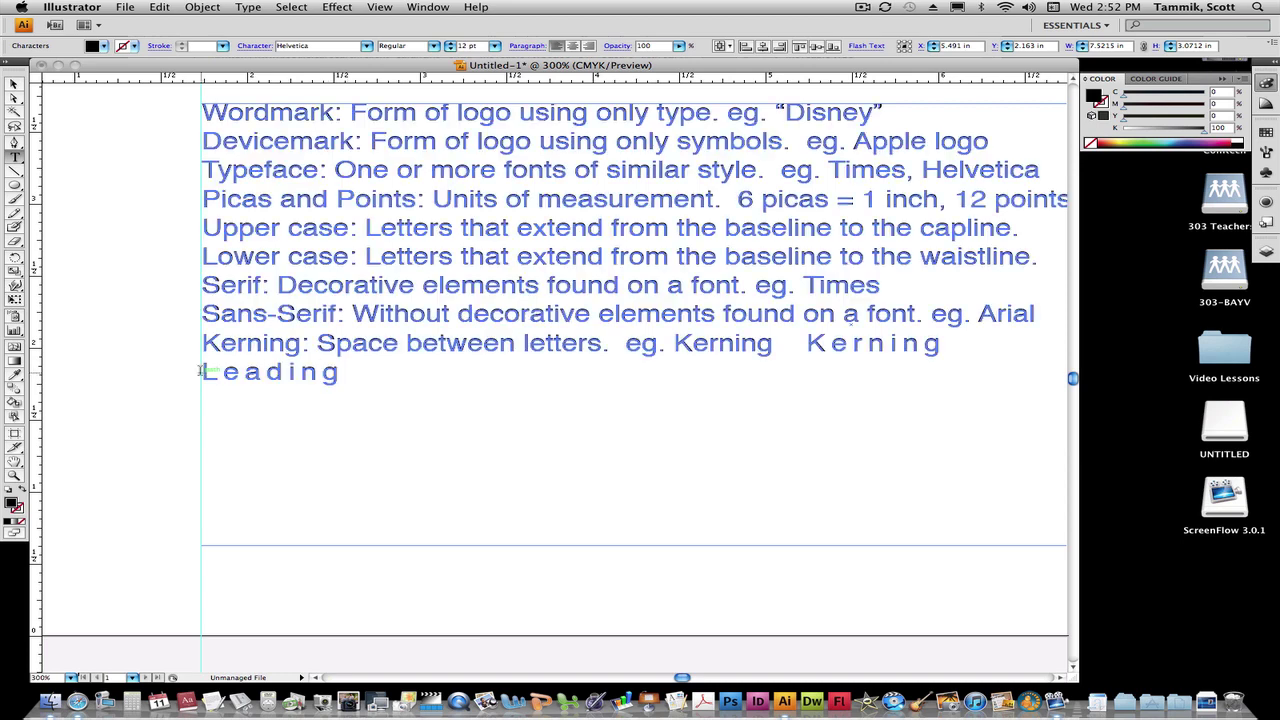
{"action": "double_click", "coordinate": [214, 368]}
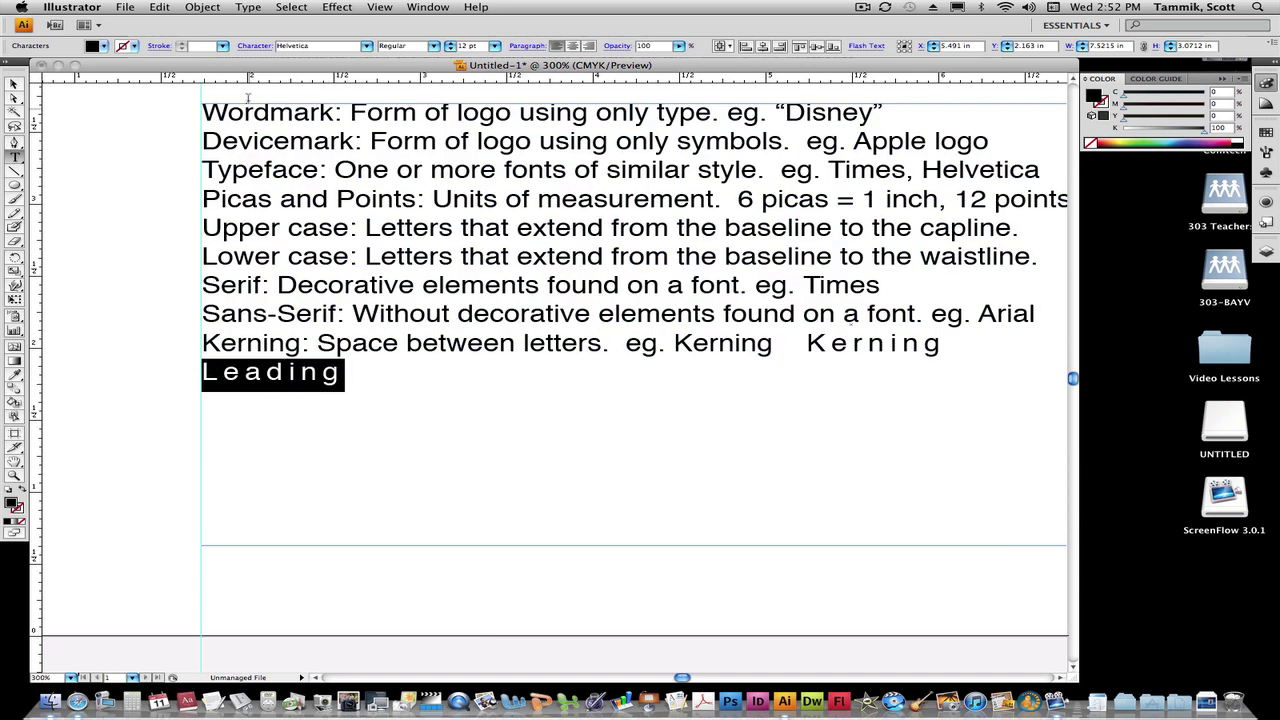
{"action": "left_click", "coordinate": [254, 46]}
{"action": "left_click", "coordinate": [246, 111]}
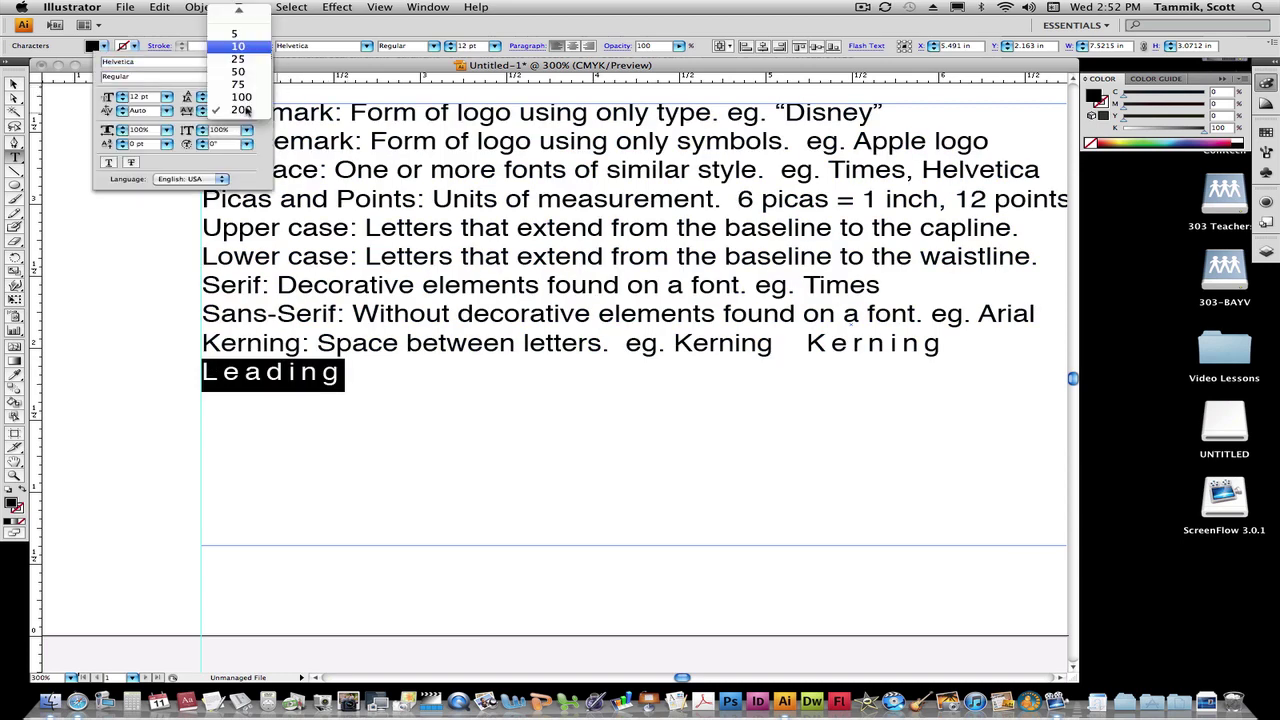
{"action": "mouse_move", "coordinate": [247, 22]}
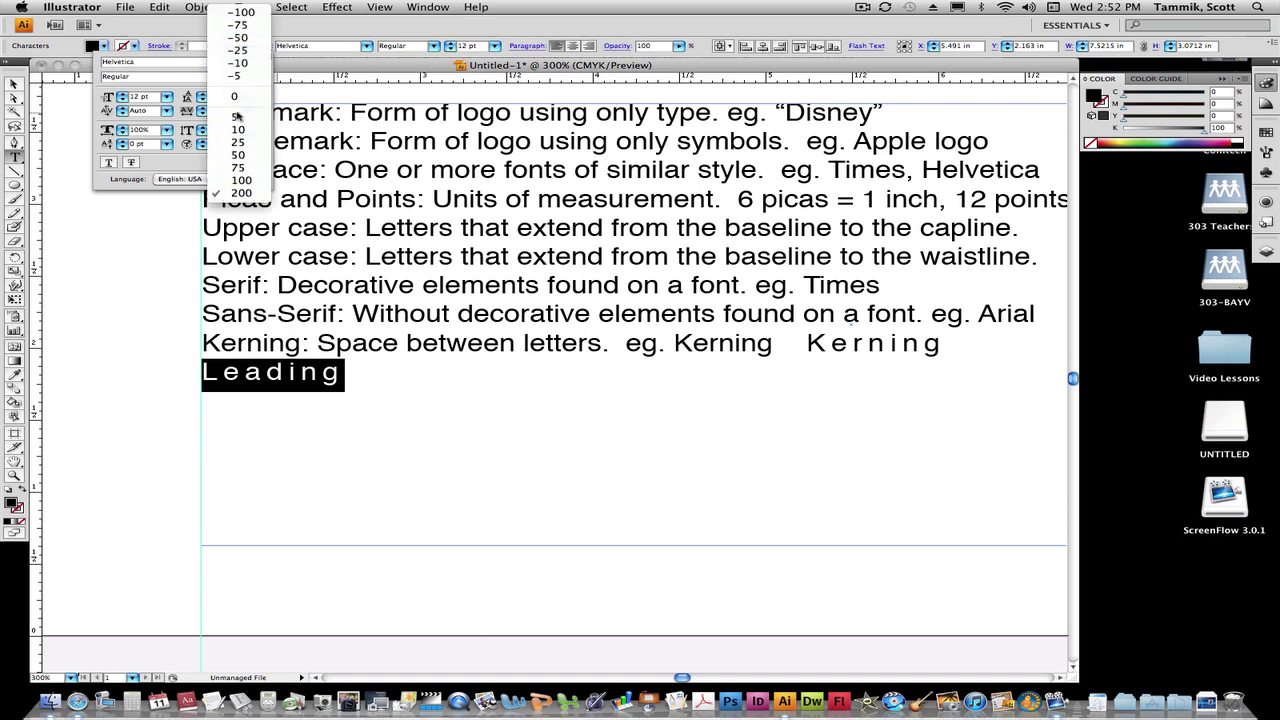
{"action": "left_click", "coordinate": [234, 96]}
{"action": "left_click", "coordinate": [313, 374]}
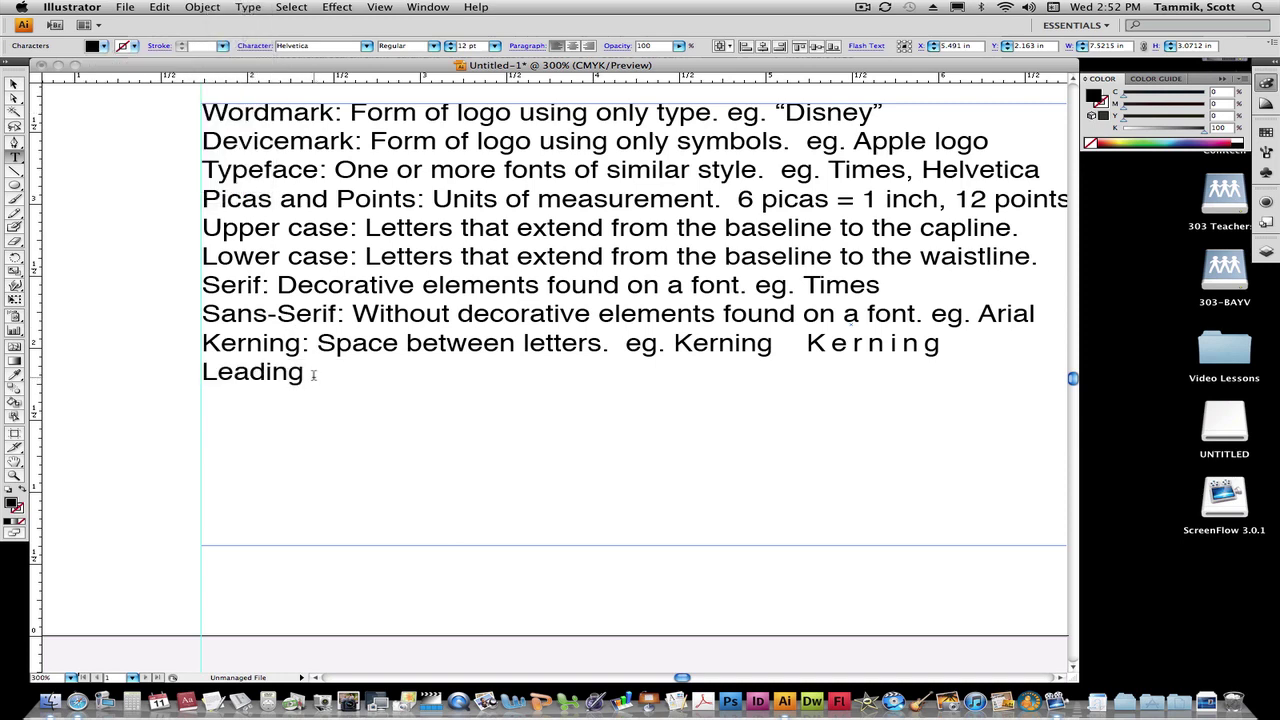
{"action": "type", "text": "Space between"}
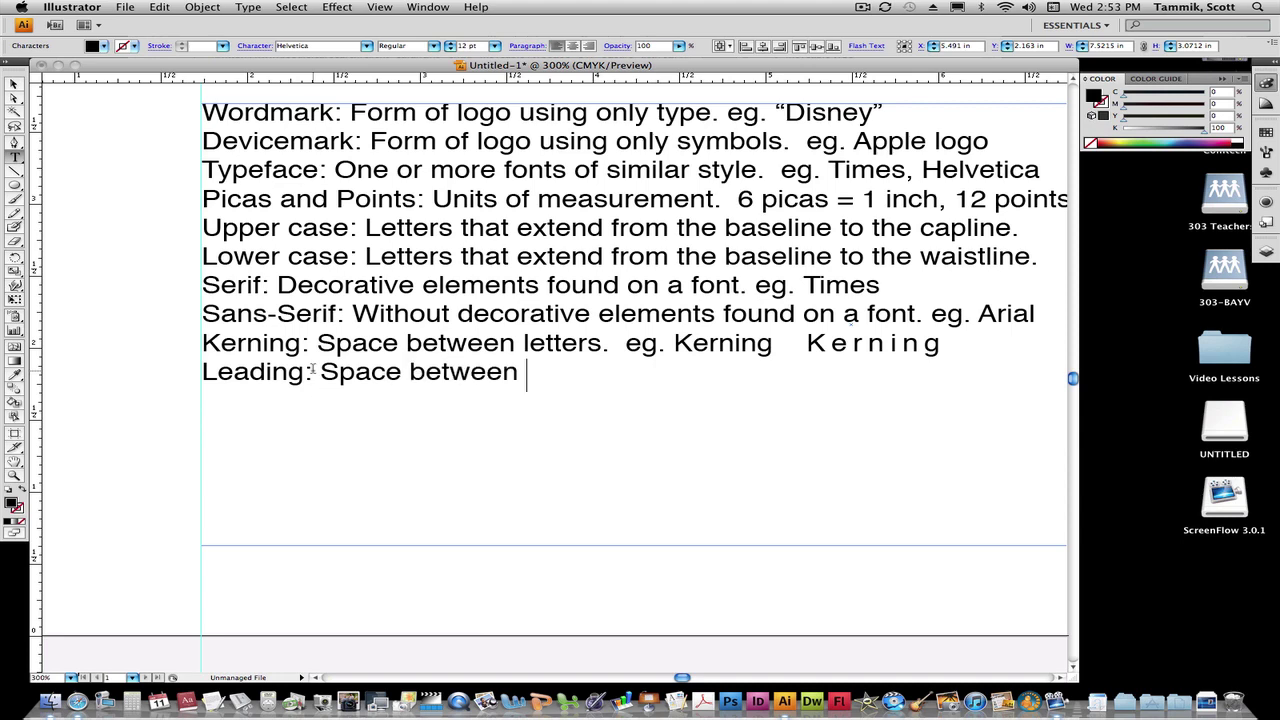
{"action": "type", "text": " lines of"}
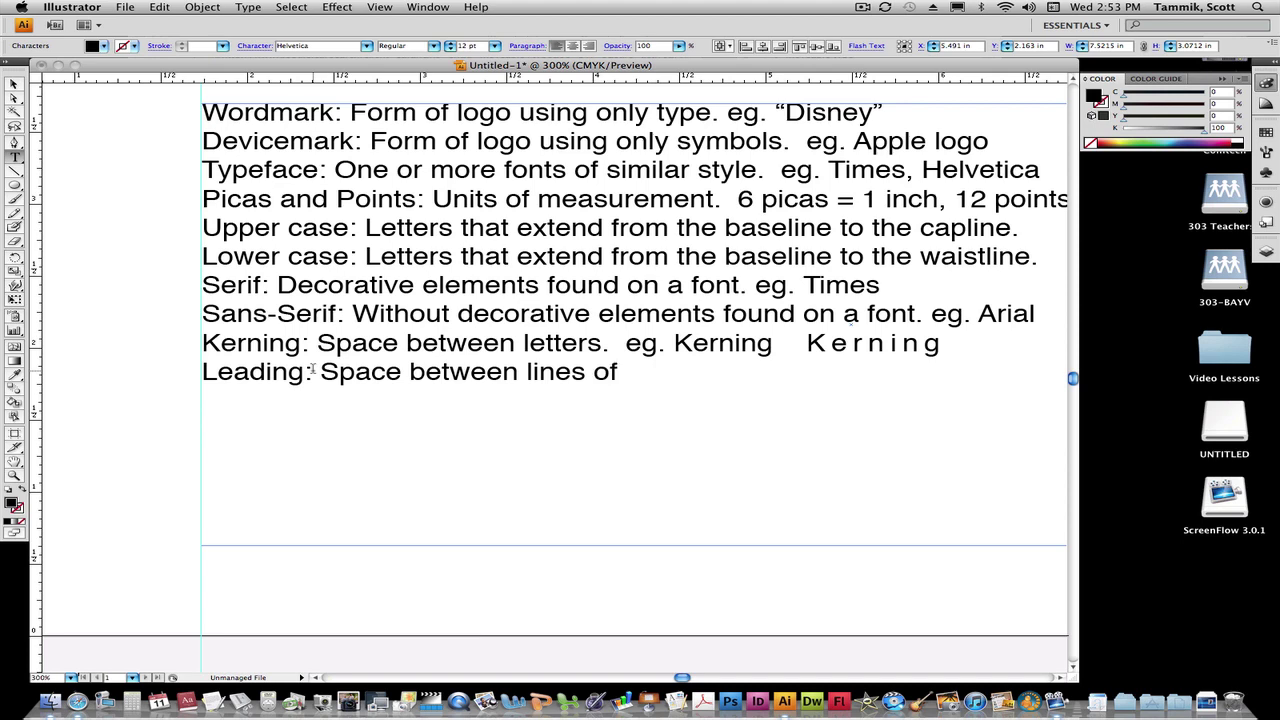
{"action": "type", "text": " type:"}
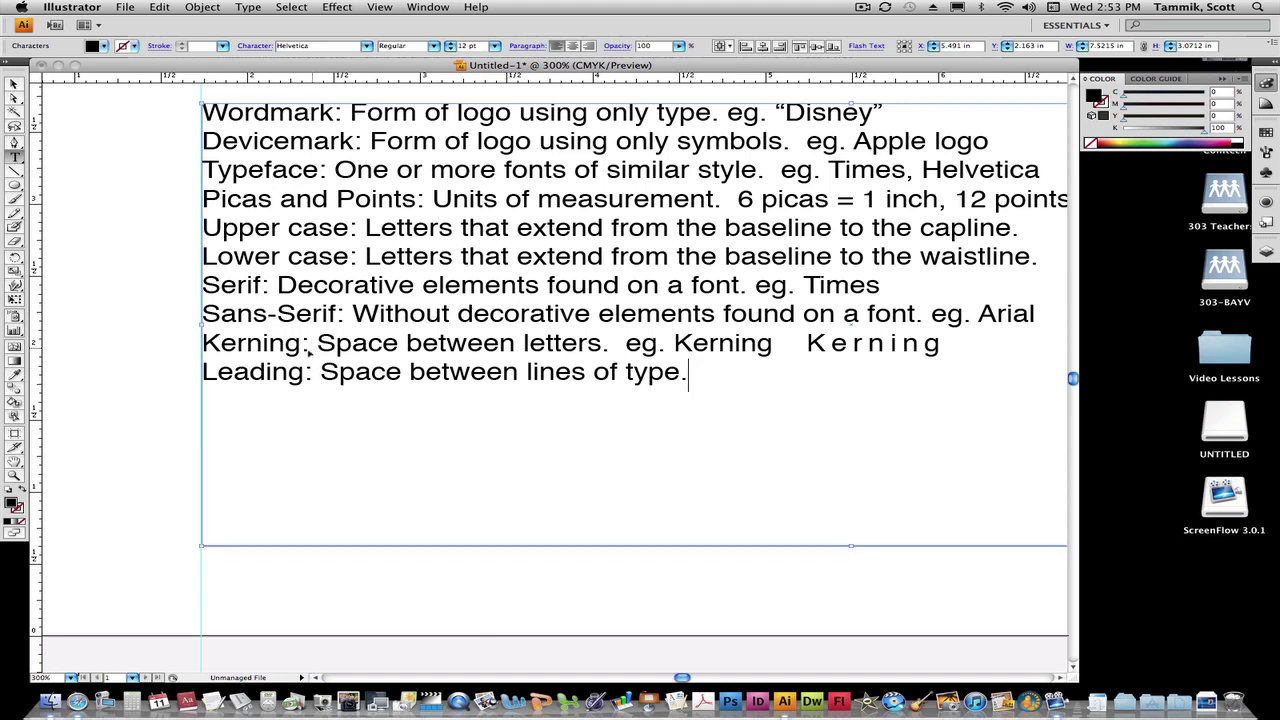
{"action": "key", "text": "super+Tab"}
In Safari, return to the 'moveable type' search and browse its image results of metal type
{"action": "left_click", "coordinate": [606, 380]}
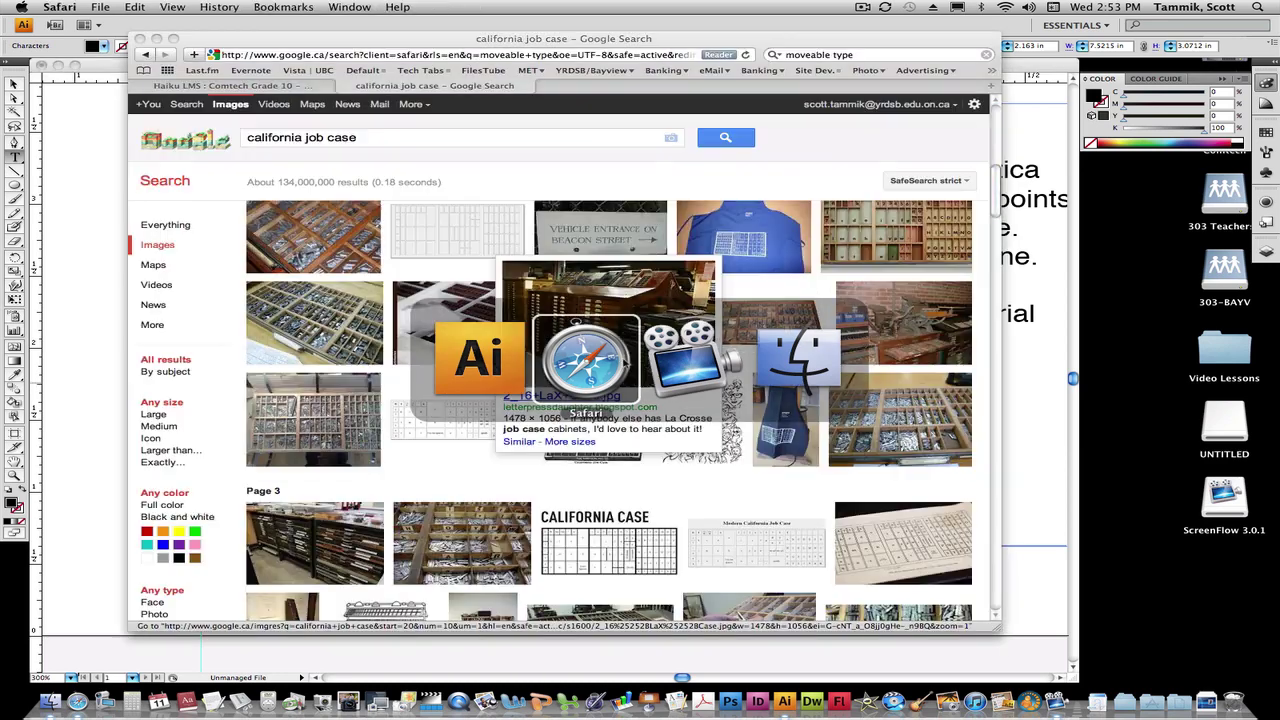
{"action": "left_click", "coordinate": [146, 55]}
{"action": "left_click", "coordinate": [146, 55]}
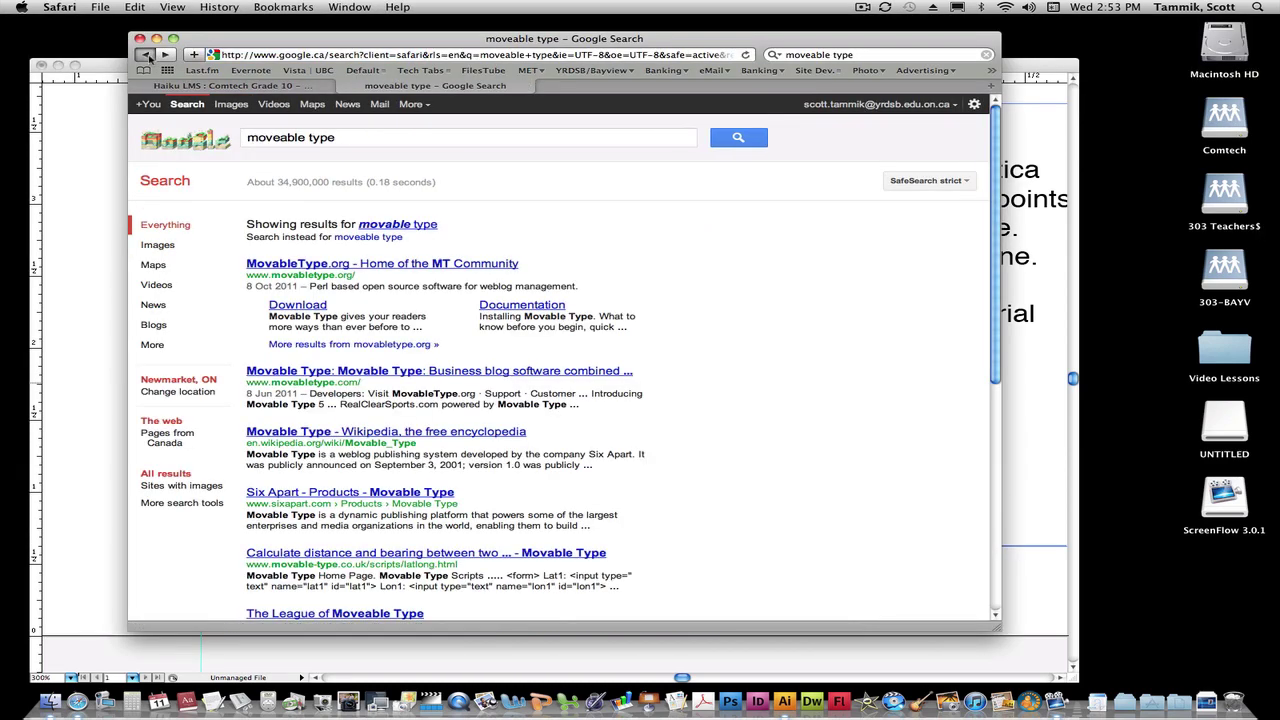
{"action": "left_click", "coordinate": [146, 55]}
{"action": "left_click", "coordinate": [166, 55]}
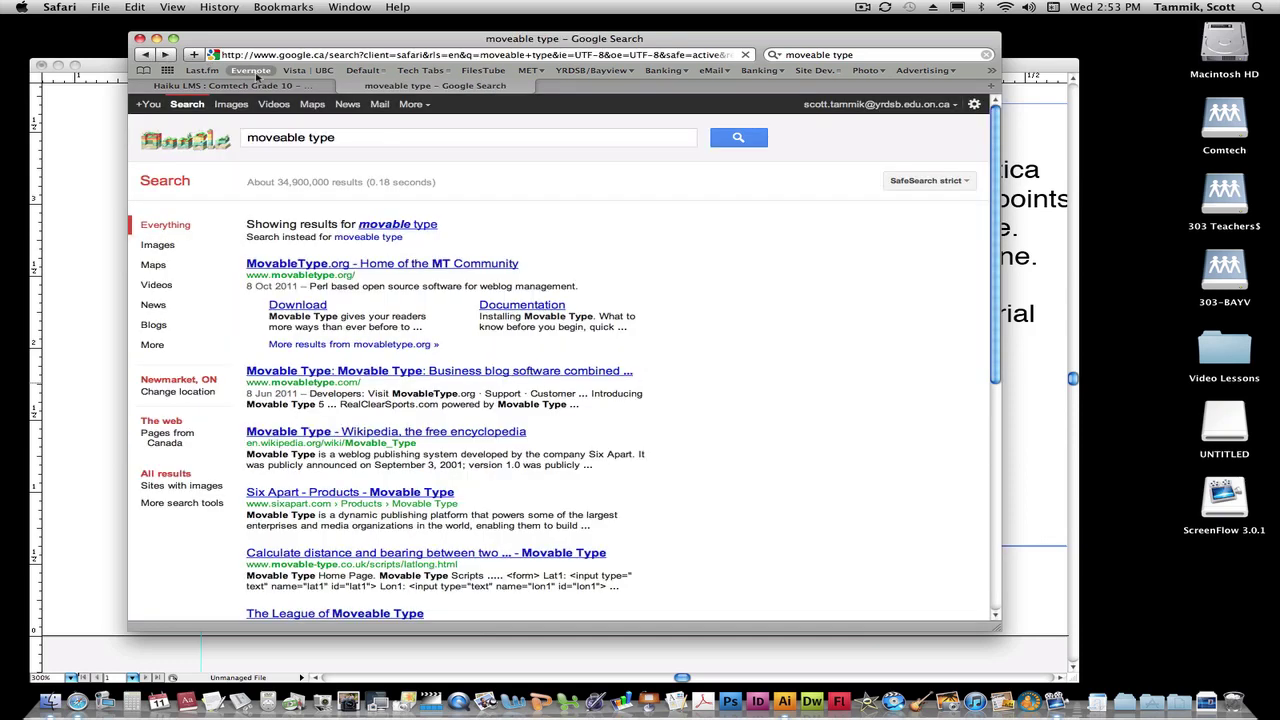
{"action": "left_click", "coordinate": [232, 104]}
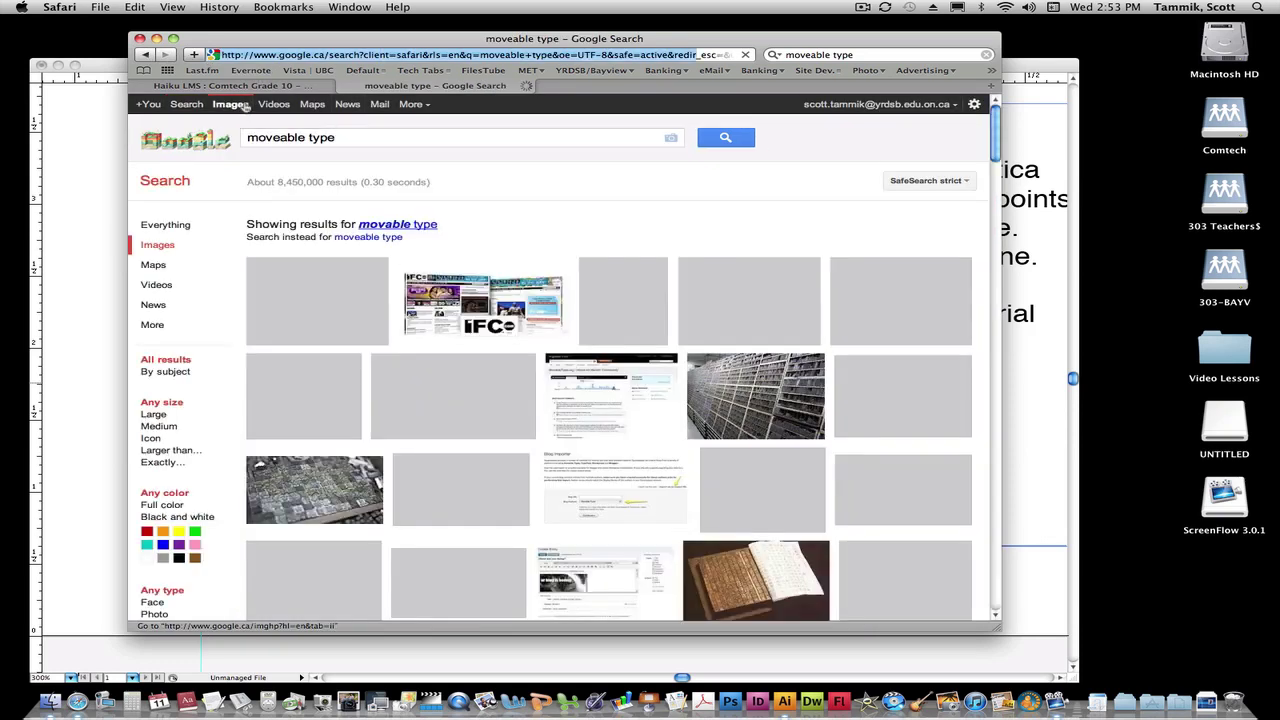
{"action": "mouse_move", "coordinate": [325, 312]}
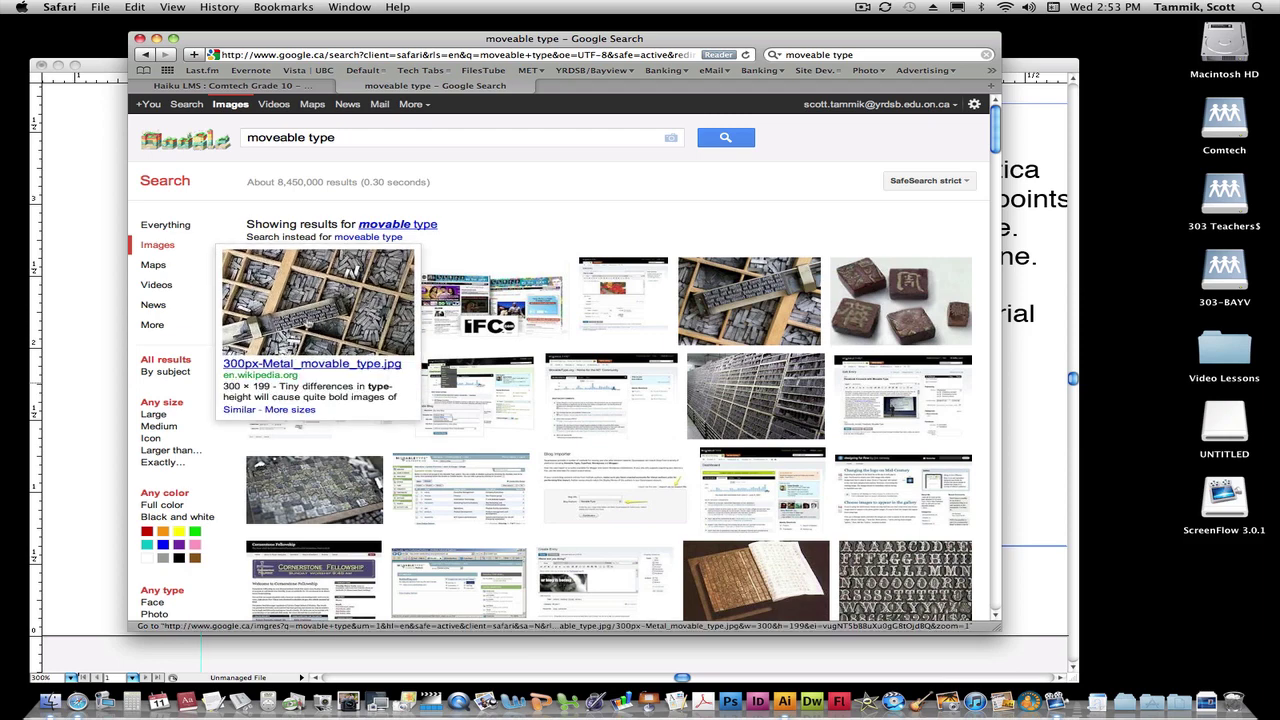
{"action": "mouse_move", "coordinate": [740, 298]}
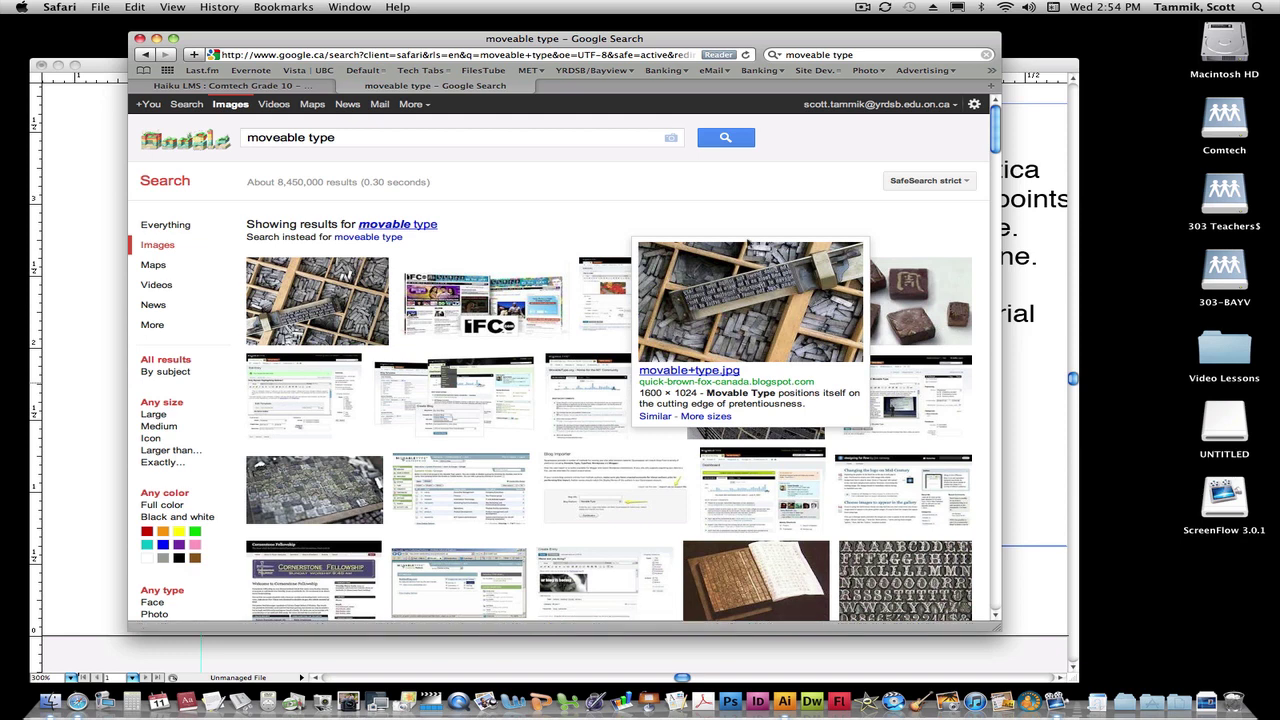
{"action": "key", "text": "super+Tab"}
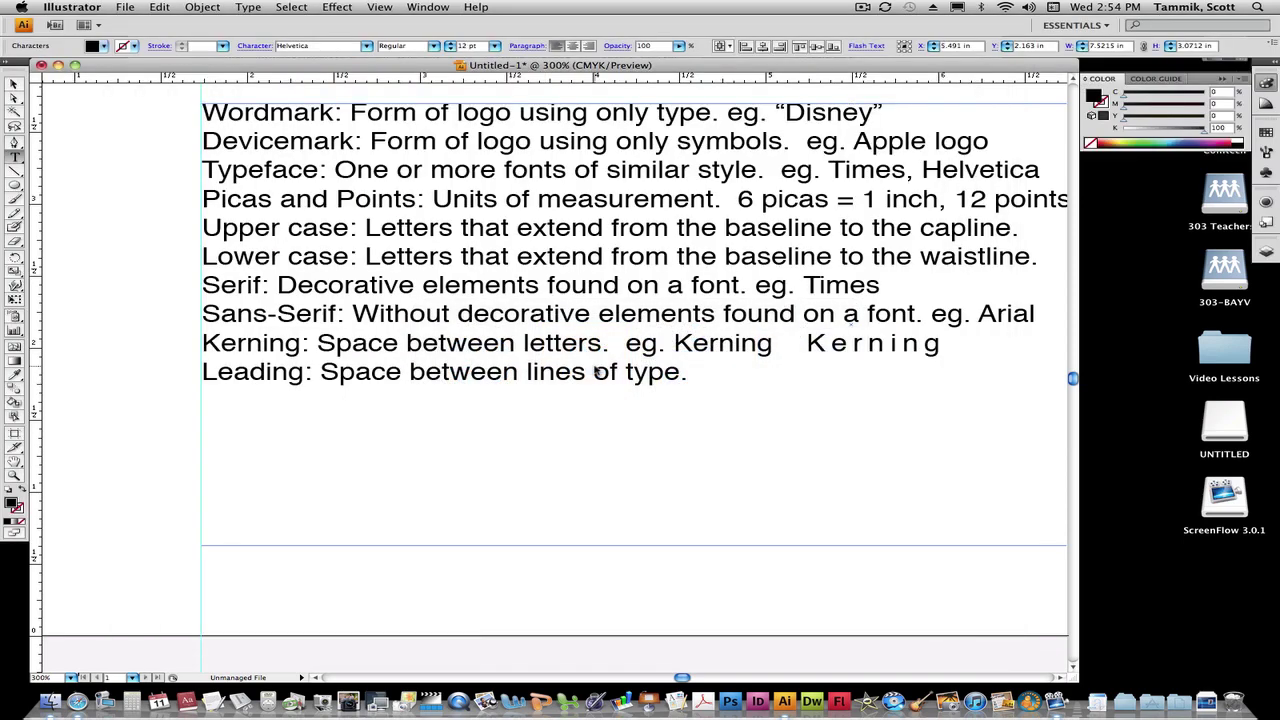
Fit the whole worksheet page in the window with Cmd+0 and deselect the text box
{"action": "scroll", "coordinate": [739, 375], "scroll_direction": "up", "scroll_amount": 5}
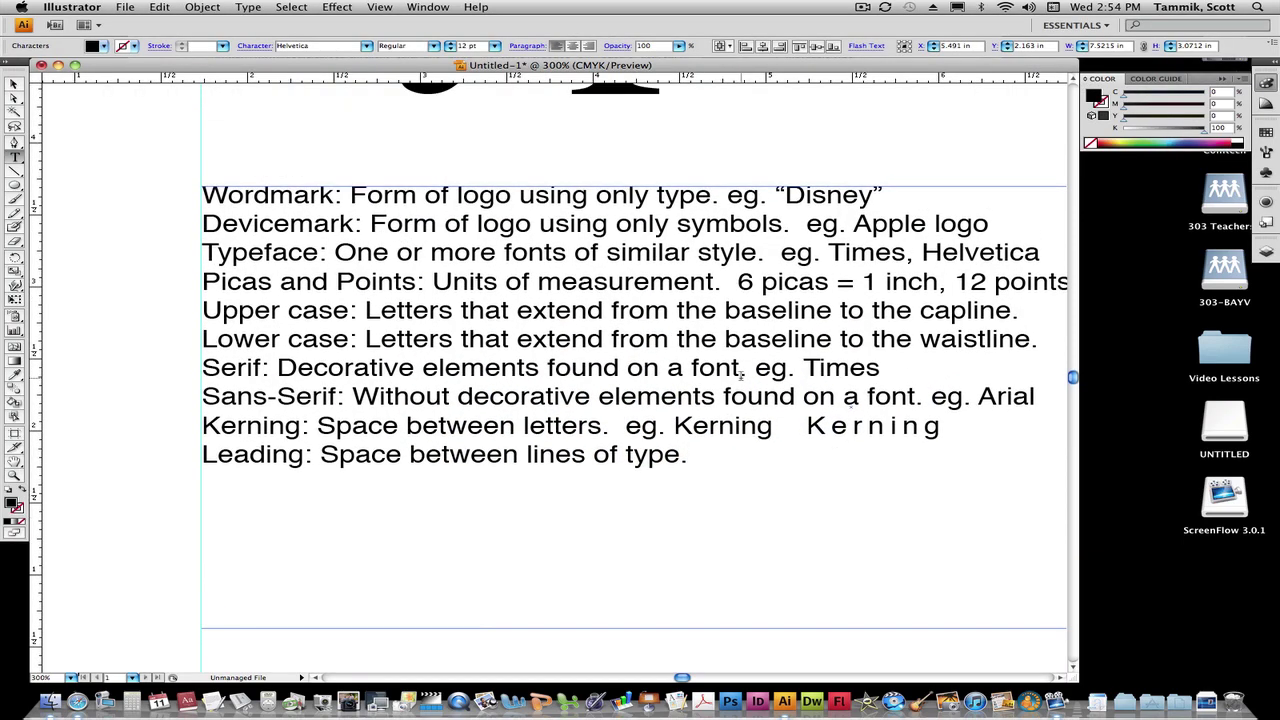
{"action": "key", "text": "super+0"}
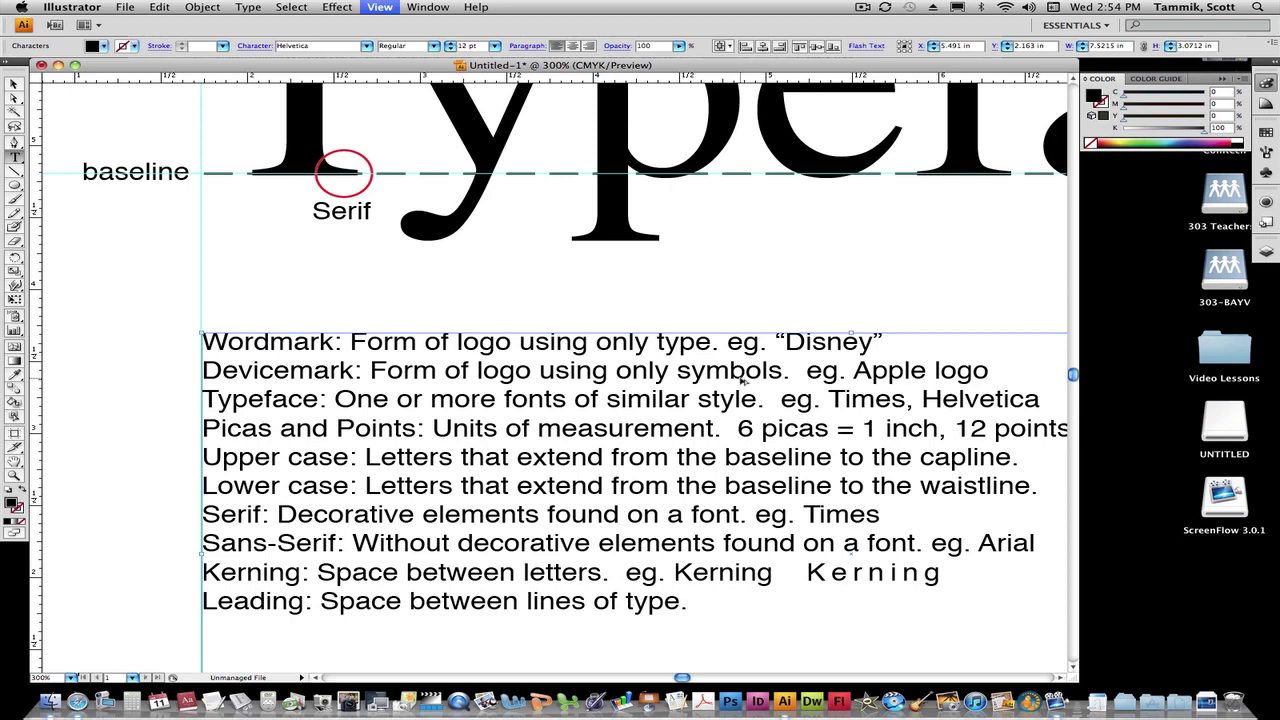
{"action": "left_click", "coordinate": [744, 382], "text": "super"}
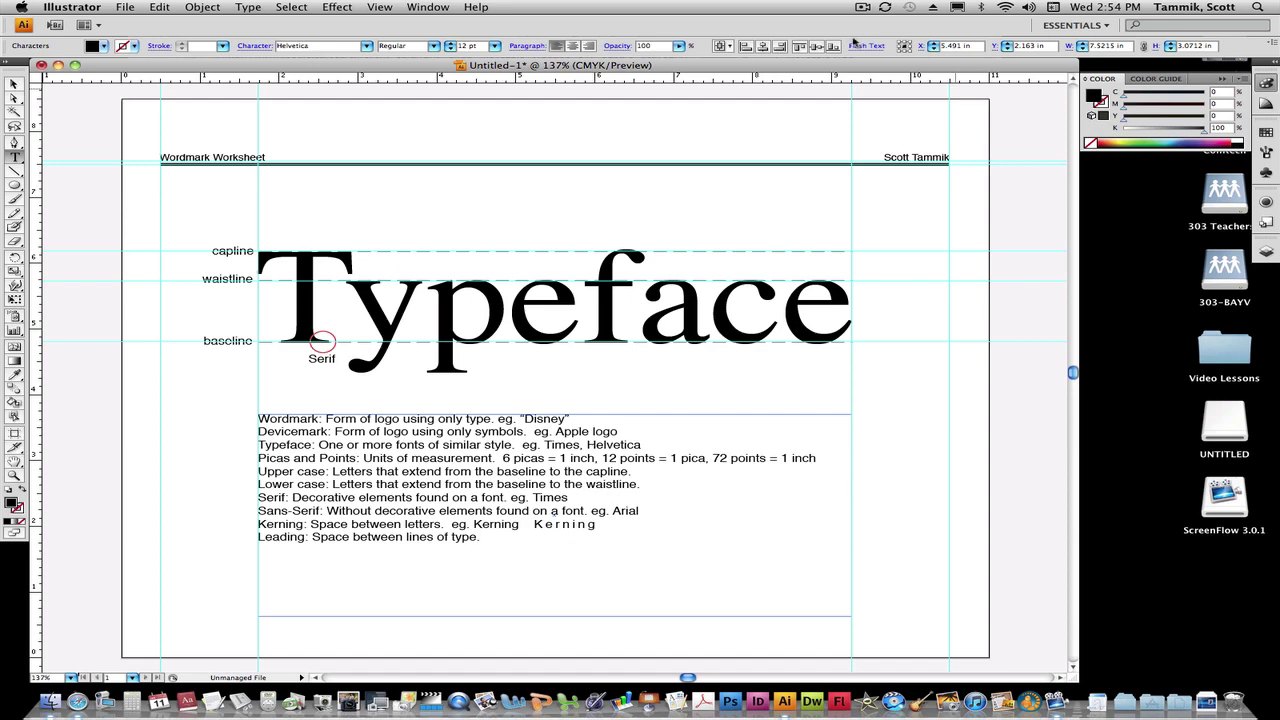
{"action": "left_click", "coordinate": [862, 7]}
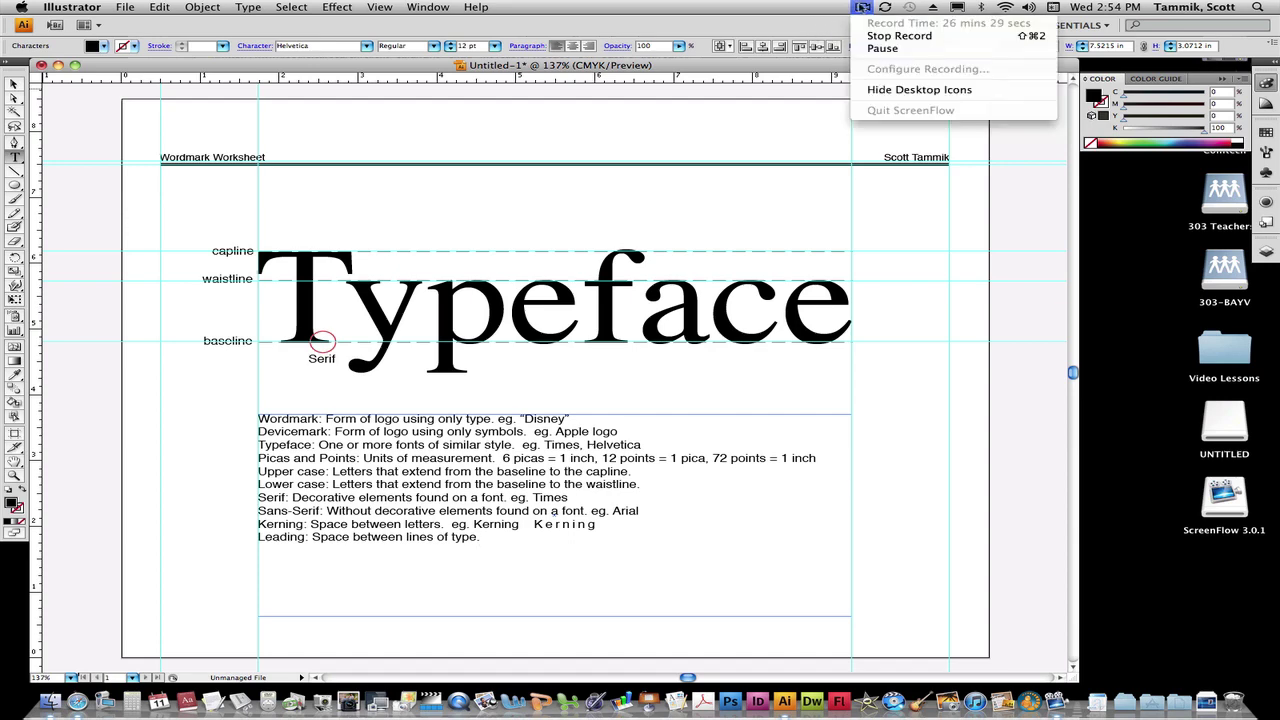